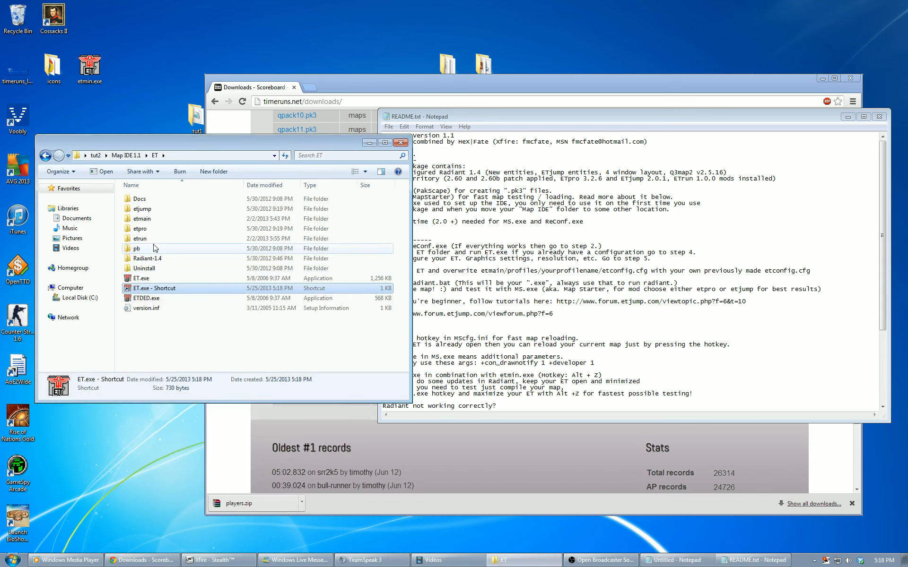
Step: Edit the target of the ET.exe shortcut, save its properties, and launch the game from that shortcut
{"action": "right_click", "coordinate": [140, 291]}
{"action": "left_click", "coordinate": [167, 545]}
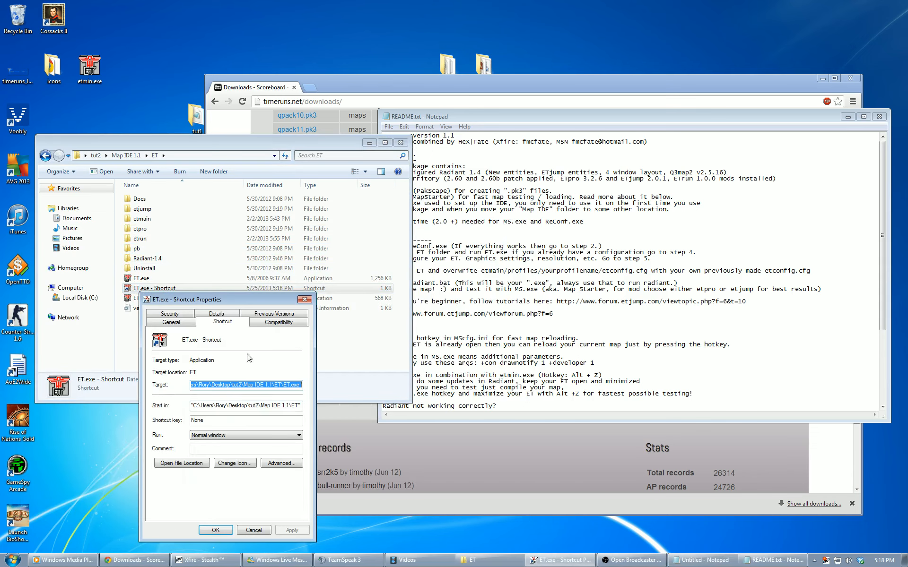
{"action": "left_click", "coordinate": [301, 385]}
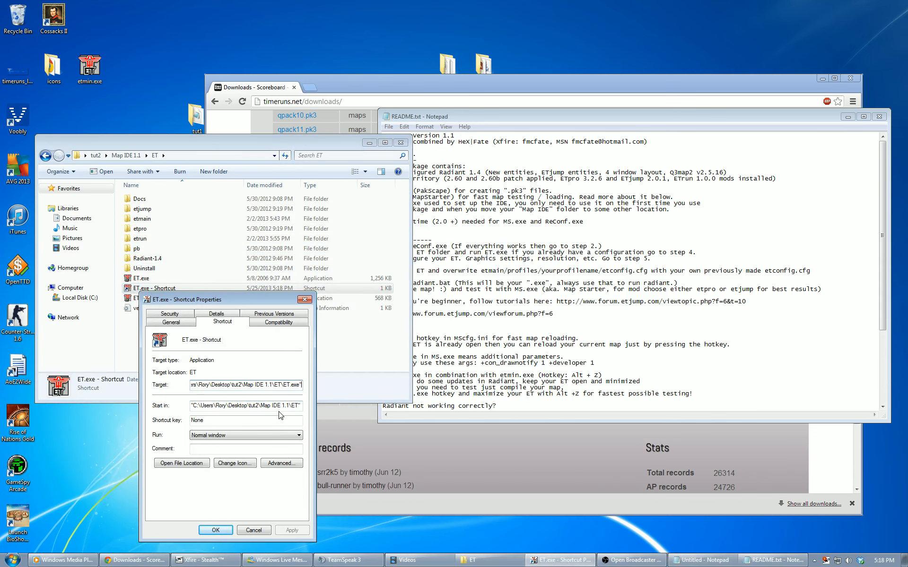
{"action": "left_click", "coordinate": [216, 530]}
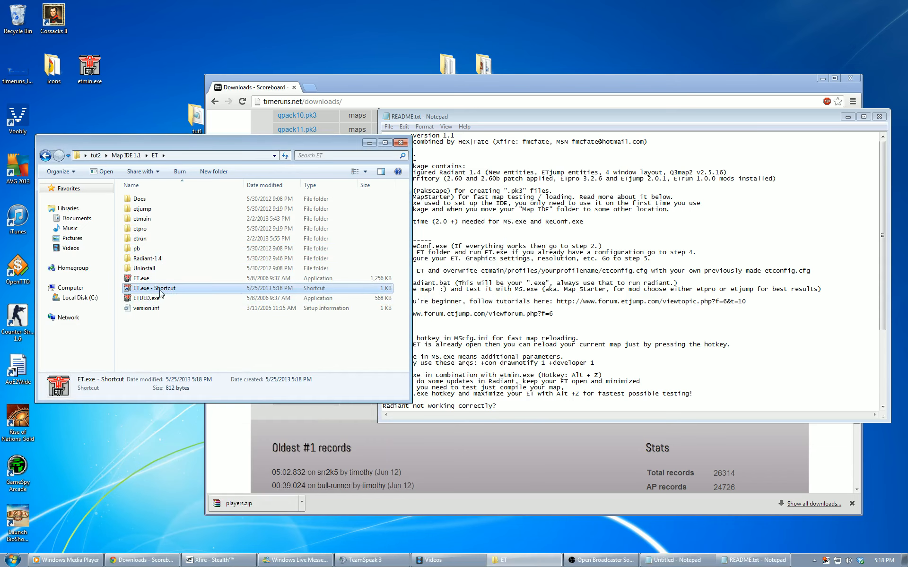
{"action": "double_click", "coordinate": [160, 290]}
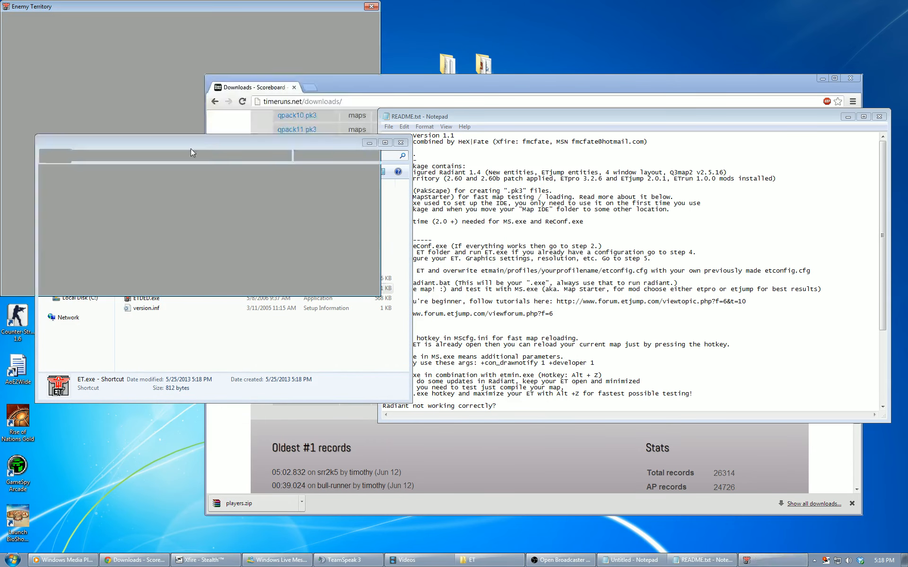
Step: Create a player profile with alias test, resolution 1280*1024, LAN/CABLE/xDSL connection and PunkBuster enabled, and accept the video mode
{"action": "left_click", "coordinate": [170, 101]}
{"action": "type", "text": "test"}
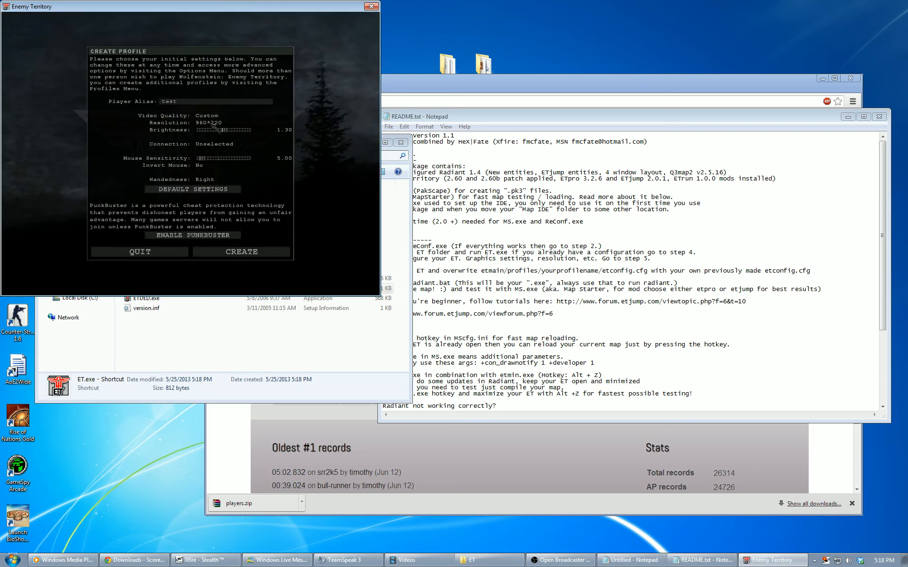
{"action": "left_click", "coordinate": [212, 123]}
{"action": "left_click", "coordinate": [211, 123]}
{"action": "left_click", "coordinate": [212, 144]}
{"action": "left_click", "coordinate": [213, 144]}
{"action": "left_click", "coordinate": [193, 235]}
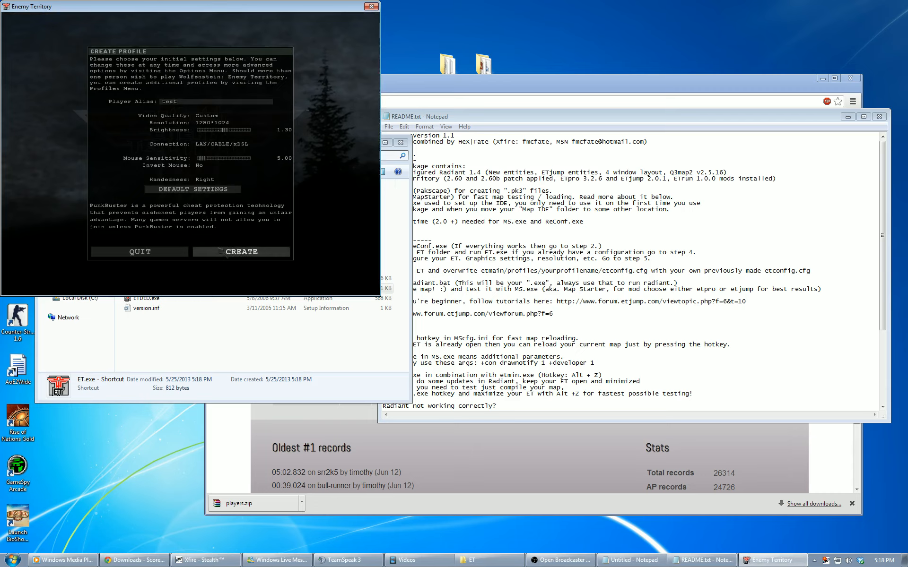
{"action": "left_click", "coordinate": [219, 249]}
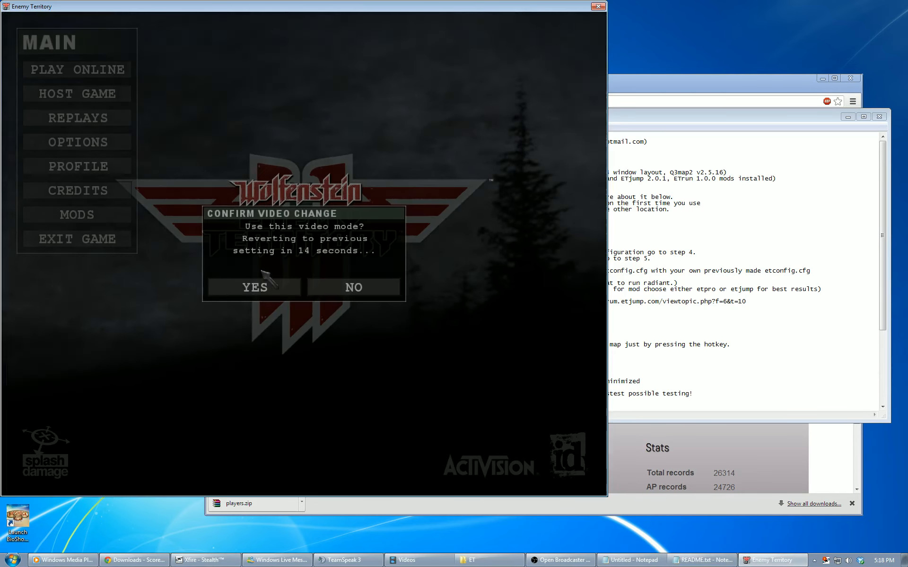
{"action": "left_click", "coordinate": [264, 283]}
Step: Exit the game with the console command /quit and run Radiant.bat from the Map IDE 1.1 folder
{"action": "key", "text": "grave"}
{"action": "type", "text": "/quit"}
{"action": "key", "text": "Return"}
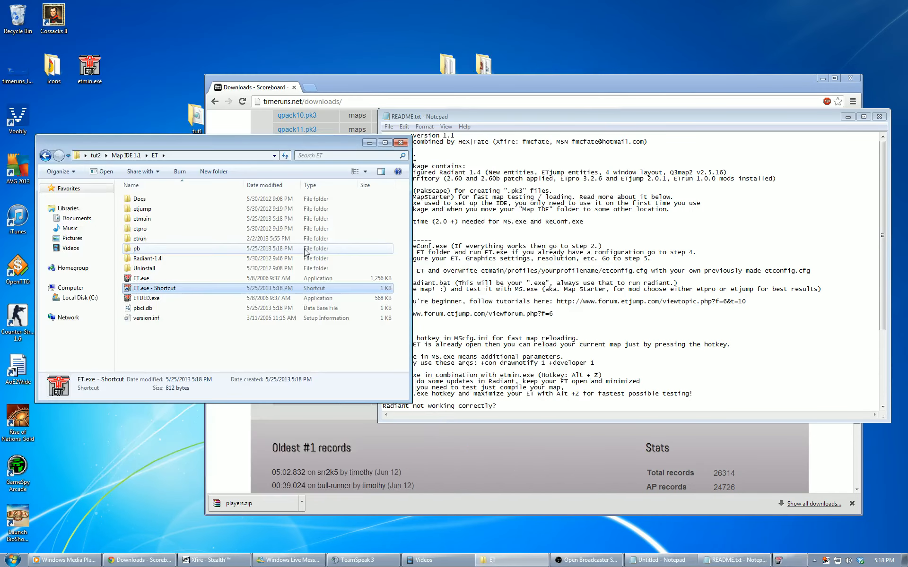
{"action": "left_click", "coordinate": [130, 156]}
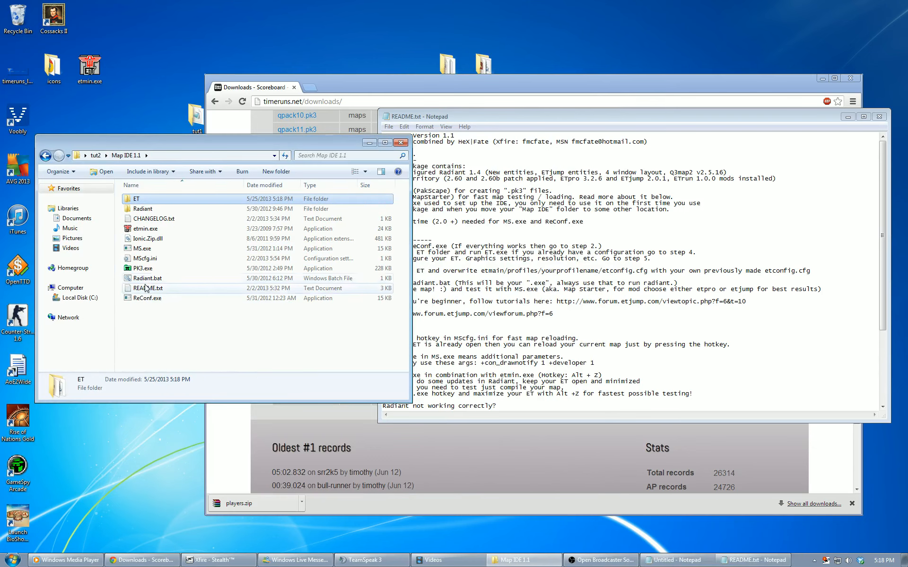
{"action": "double_click", "coordinate": [147, 278]}
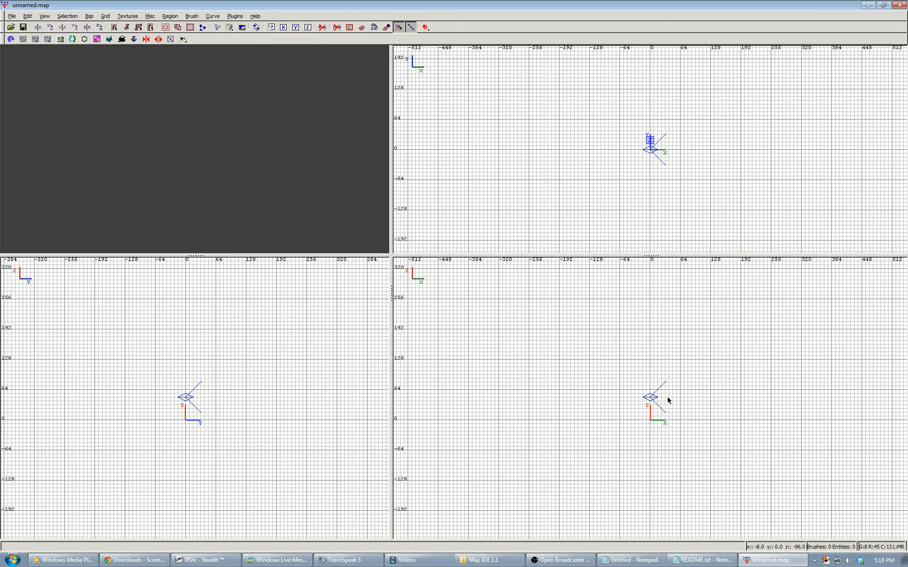
{"action": "right_click", "coordinate": [189, 181]}
{"action": "right_click", "coordinate": [195, 150]}
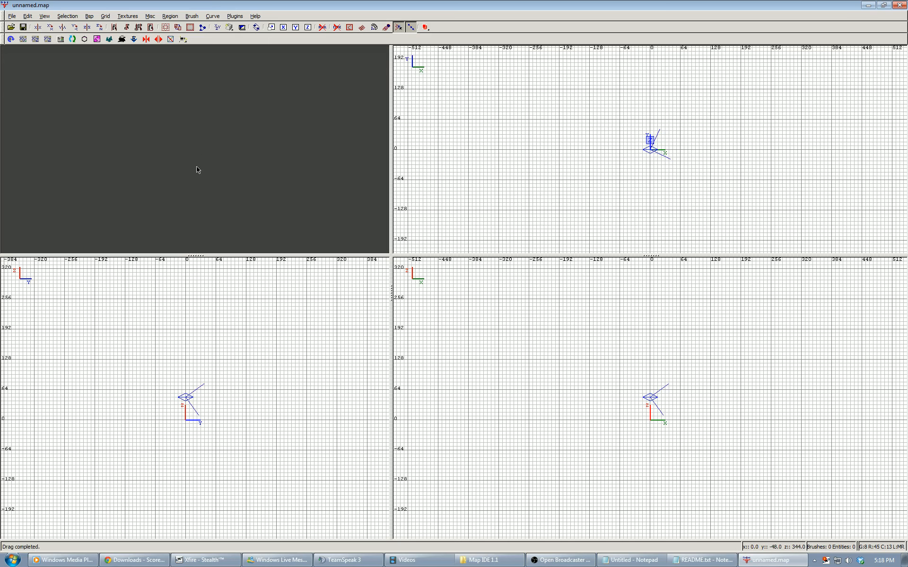
{"action": "key", "text": "t"}
{"action": "left_click", "coordinate": [632, 78]}
Step: Switch the interface layout in the preferences to the first window arrangement and accept the change
{"action": "key", "text": "p"}
{"action": "left_click", "coordinate": [97, 155]}
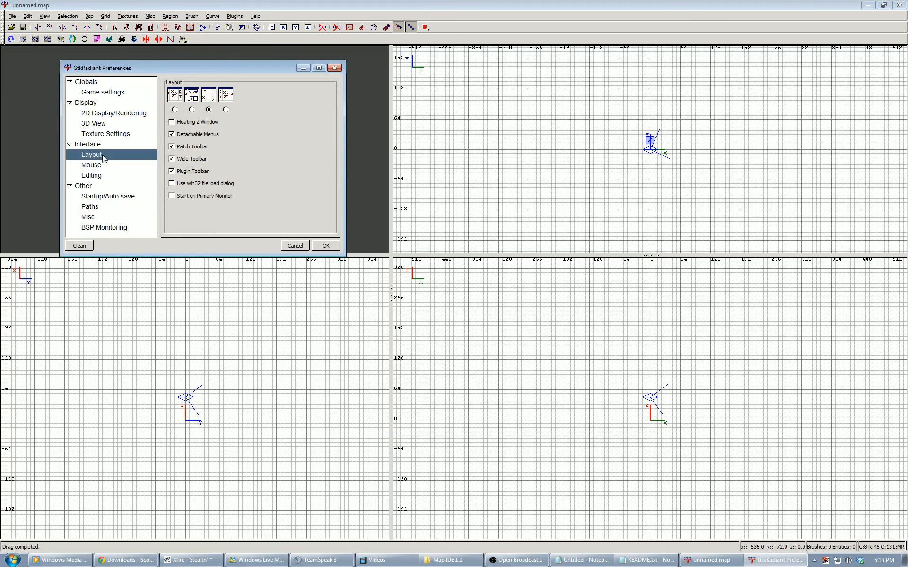
{"action": "left_click", "coordinate": [175, 109]}
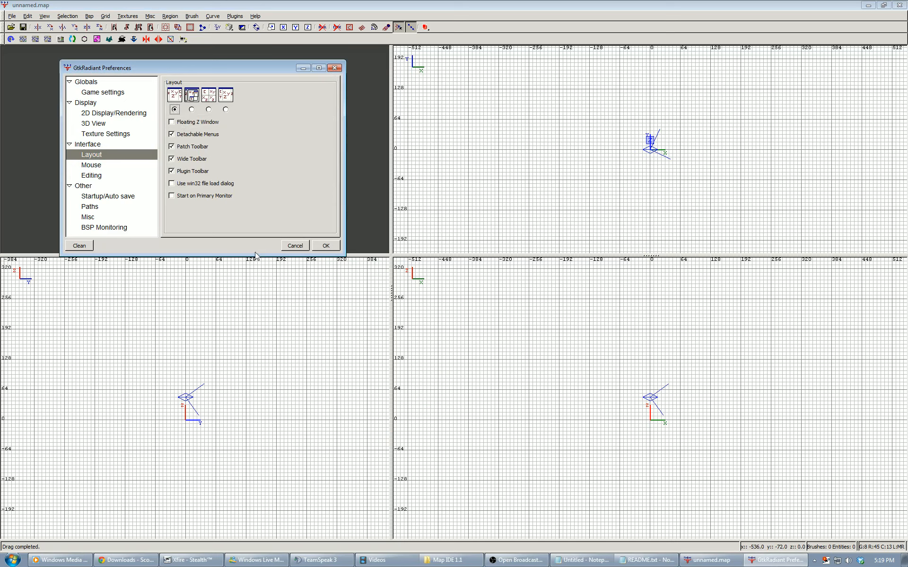
{"action": "left_click", "coordinate": [333, 243]}
Step: Close the map editor and restart it with Radiant.bat
{"action": "left_click", "coordinate": [193, 119]}
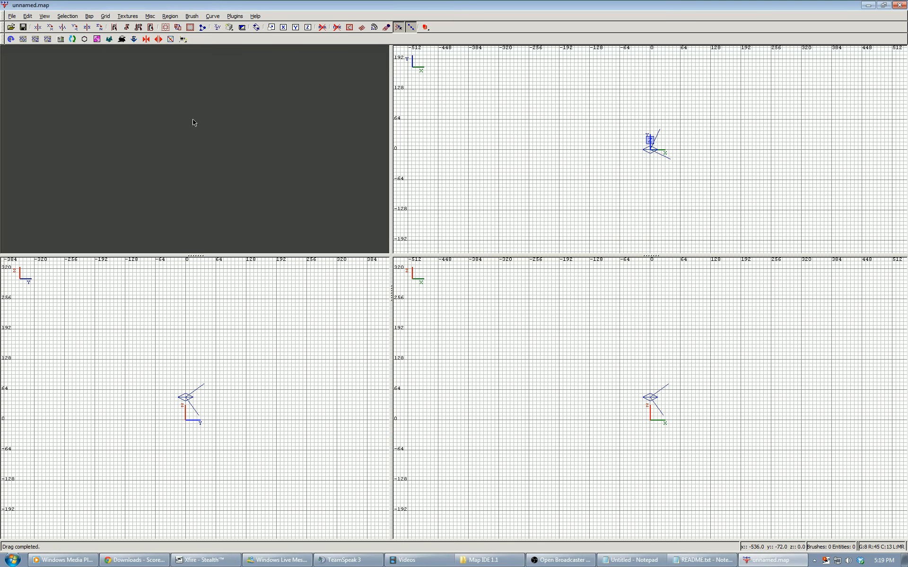
{"action": "left_click", "coordinate": [899, 5]}
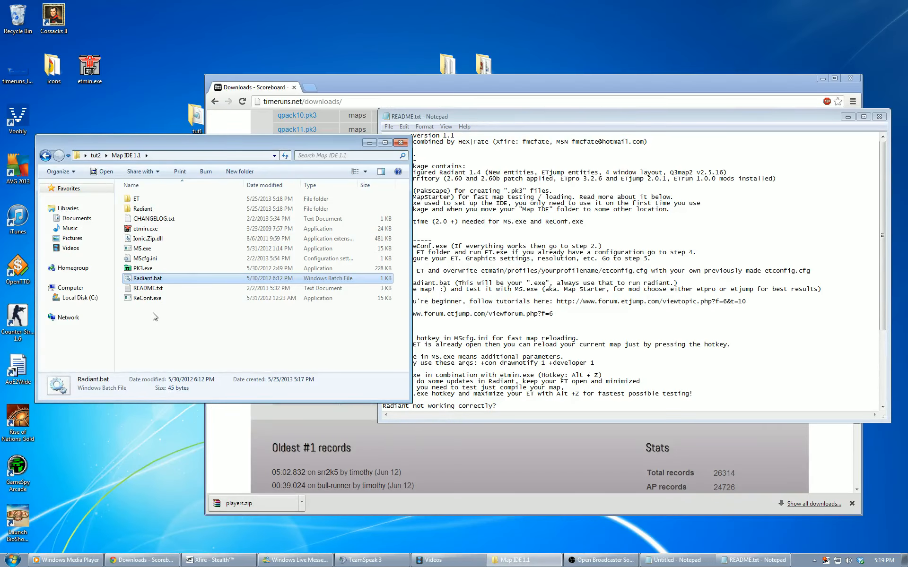
{"action": "double_click", "coordinate": [150, 280]}
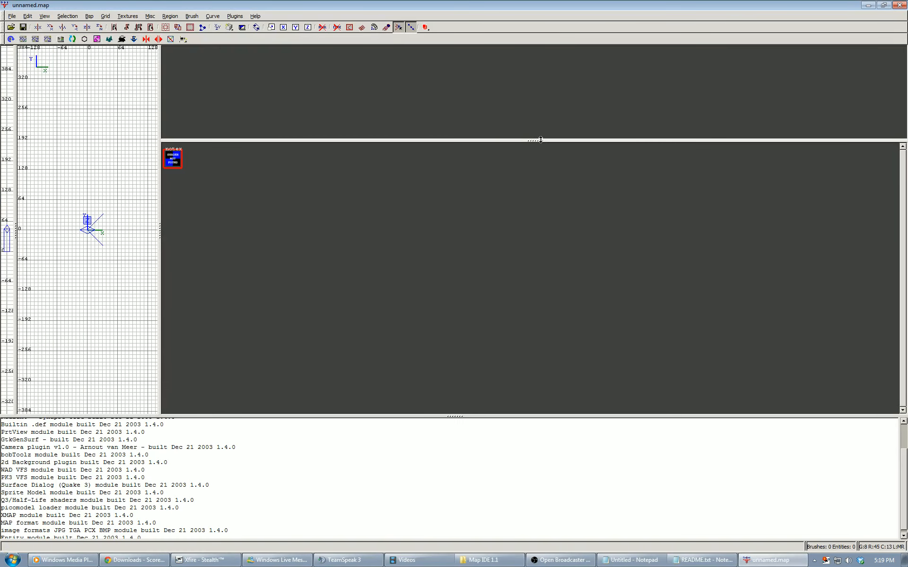
Step: Resize the panes so the 2D grid fills about half the width, the 3D view is taller and the console shorter
{"action": "left_click_drag", "start_coordinate": [523, 295], "coordinate": [520, 282]}
{"action": "left_click_drag", "start_coordinate": [158, 229], "coordinate": [504, 229]}
{"action": "left_click_drag", "start_coordinate": [457, 416], "coordinate": [454, 469]}
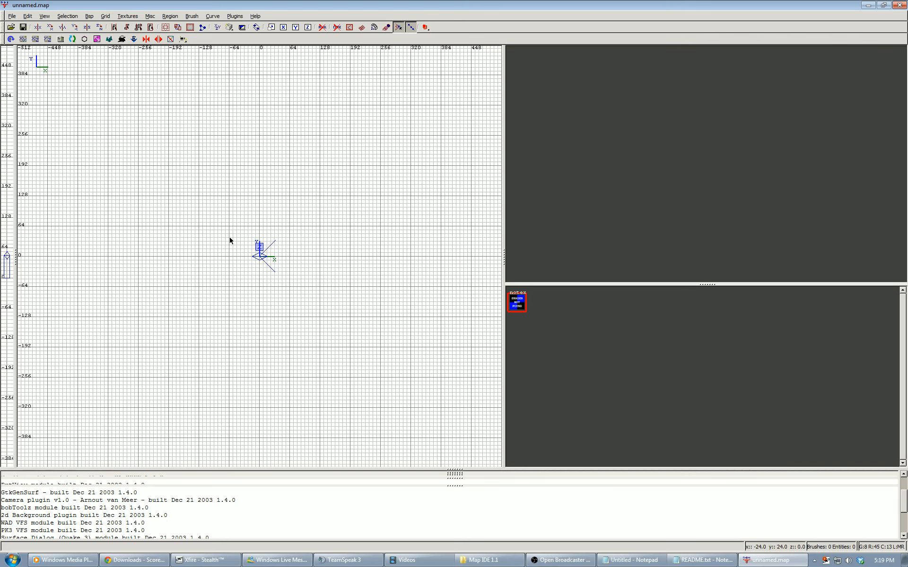
{"action": "right_click_drag", "start_coordinate": [294, 178], "coordinate": [161, 243]}
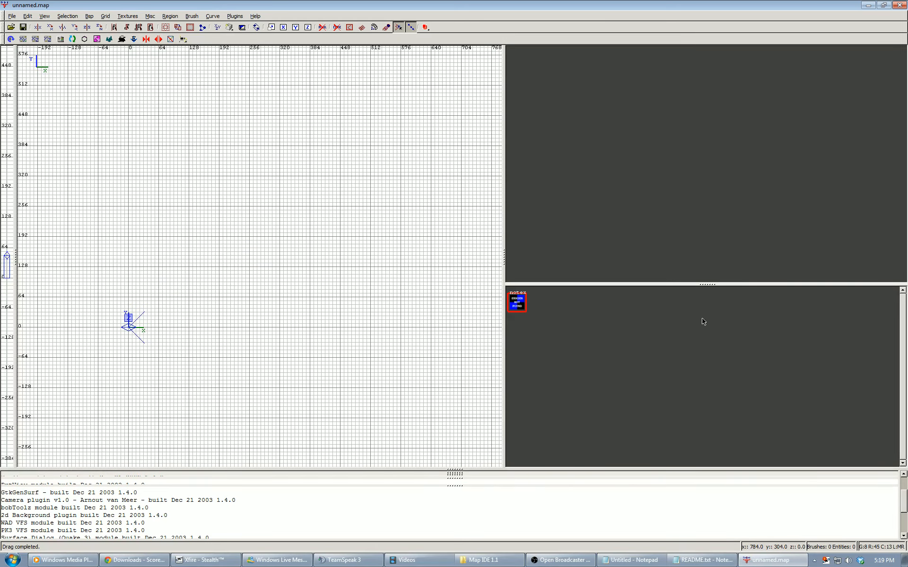
{"action": "left_click_drag", "start_coordinate": [503, 259], "coordinate": [505, 259]}
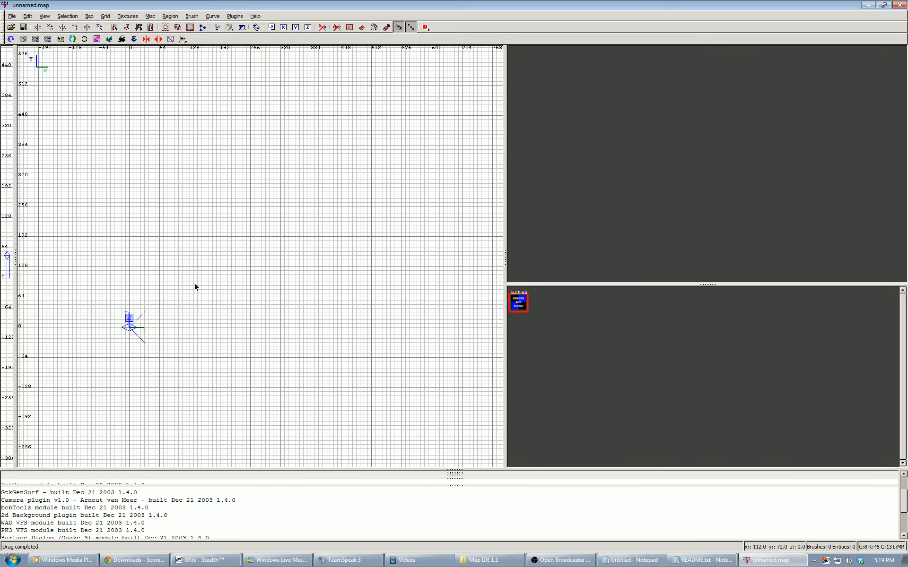
Step: Draw a brush 192 by 192 units from the map origin in the 2D grid and stretch its X side to 256
{"action": "right_click_drag", "start_coordinate": [189, 290], "coordinate": [245, 281]}
{"action": "right_click_drag", "start_coordinate": [224, 244], "coordinate": [187, 255]}
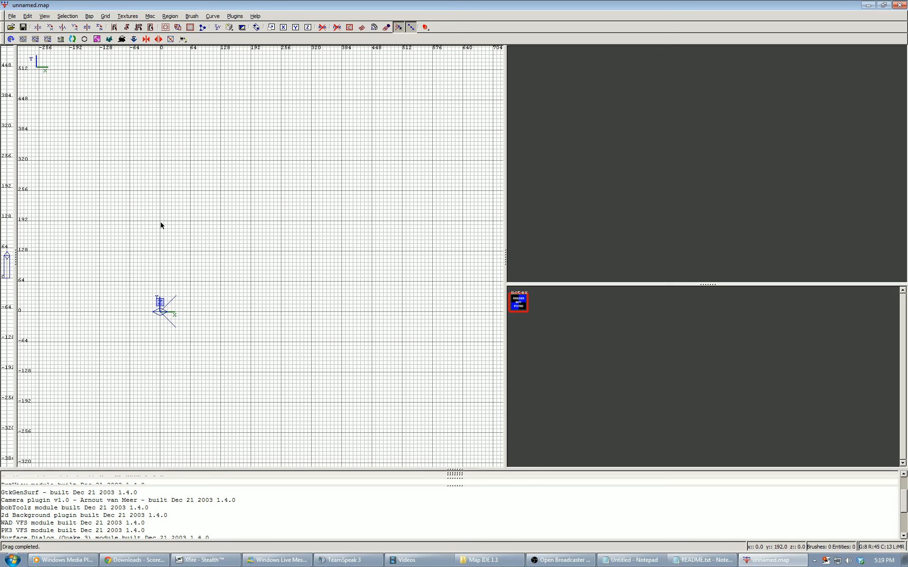
{"action": "left_click_drag", "start_coordinate": [163, 227], "coordinate": [252, 312]}
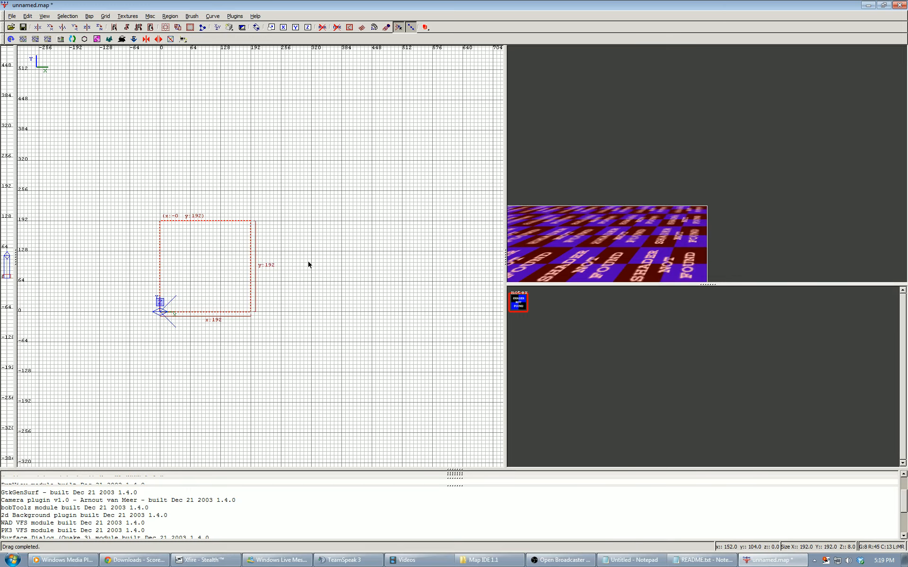
{"action": "mouse_move", "coordinate": [291, 265]}
{"action": "left_mouse_down"}
{"action": "mouse_move", "coordinate": [342, 270]}
{"action": "mouse_move", "coordinate": [316, 277]}
{"action": "left_mouse_up"}
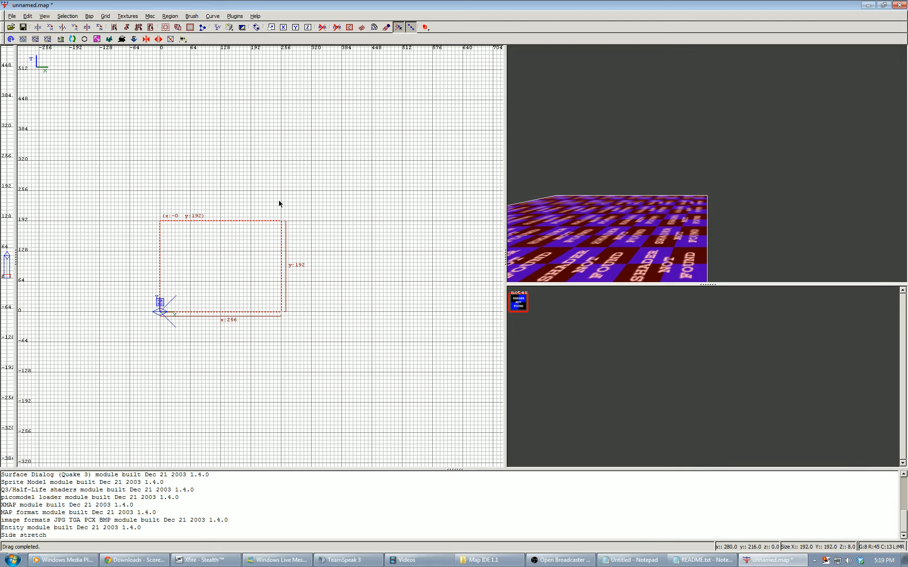
{"action": "mouse_move", "coordinate": [335, 187]}
{"action": "left_mouse_down"}
{"action": "mouse_move", "coordinate": [396, 137]}
{"action": "mouse_move", "coordinate": [357, 183]}
{"action": "mouse_move", "coordinate": [399, 143]}
{"action": "mouse_move", "coordinate": [341, 192]}
{"action": "mouse_move", "coordinate": [332, 184]}
{"action": "mouse_move", "coordinate": [304, 203]}
{"action": "mouse_move", "coordinate": [334, 185]}
{"action": "mouse_move", "coordinate": [327, 188]}
{"action": "left_mouse_up"}
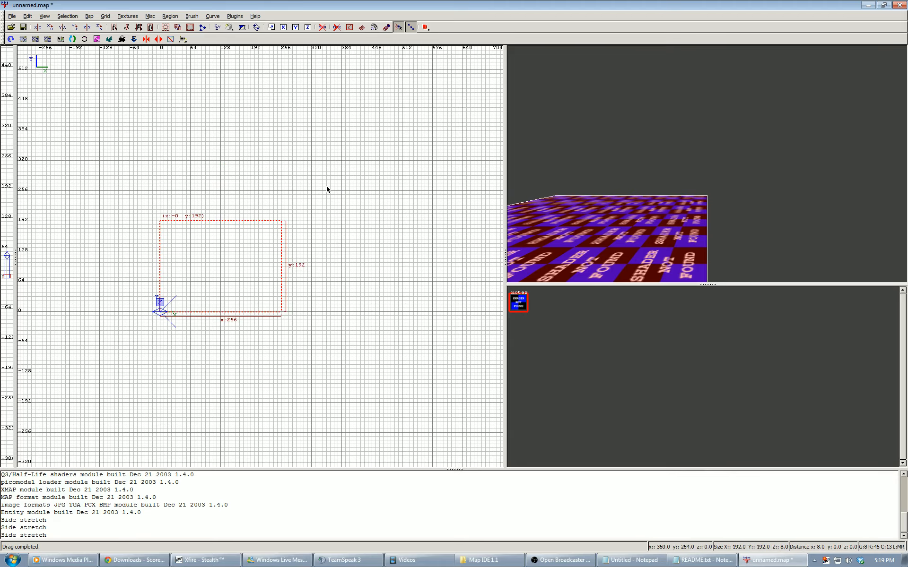
{"action": "mouse_move", "coordinate": [222, 270]}
{"action": "left_mouse_down"}
{"action": "mouse_move", "coordinate": [256, 264]}
{"action": "mouse_move", "coordinate": [237, 281]}
{"action": "mouse_move", "coordinate": [204, 189]}
{"action": "mouse_move", "coordinate": [282, 321]}
{"action": "mouse_move", "coordinate": [225, 257]}
{"action": "mouse_move", "coordinate": [222, 268]}
{"action": "left_mouse_up"}
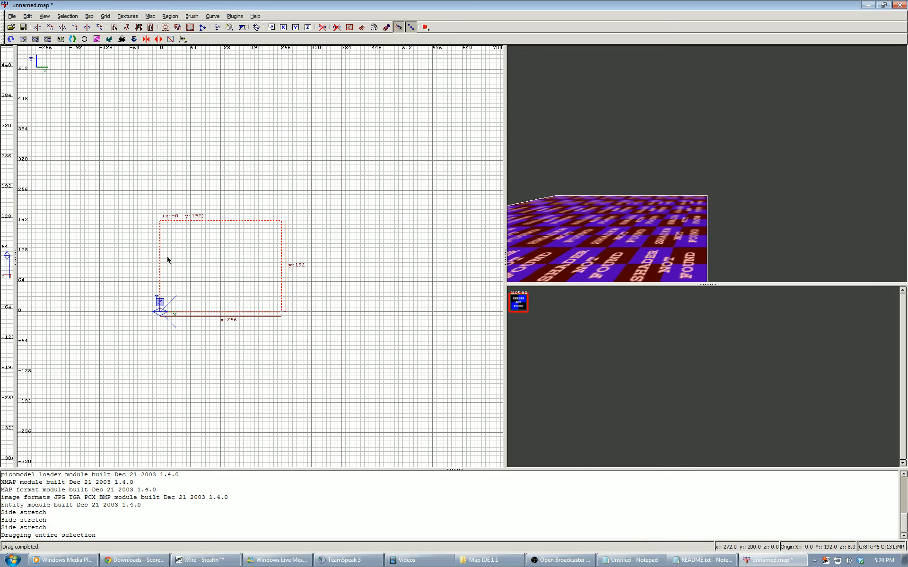
Step: Examine the brush and the surrounding grid at different zoom levels and positions
{"action": "mouse_move", "coordinate": [340, 135]}
{"action": "right_mouse_down"}
{"action": "mouse_move", "coordinate": [232, 297]}
{"action": "mouse_move", "coordinate": [360, 144]}
{"action": "mouse_move", "coordinate": [250, 266]}
{"action": "right_mouse_up"}
{"action": "mouse_move", "coordinate": [239, 314]}
{"action": "right_mouse_down"}
{"action": "mouse_move", "coordinate": [367, 161]}
{"action": "mouse_move", "coordinate": [337, 167]}
{"action": "right_mouse_up"}
{"action": "scroll", "coordinate": [240, 231], "scroll_direction": "up", "scroll_amount": 4}
{"action": "scroll", "coordinate": [231, 247], "scroll_direction": "down", "scroll_amount": 8}
{"action": "scroll", "coordinate": [233, 256], "scroll_direction": "up", "scroll_amount": 7}
{"action": "scroll", "coordinate": [234, 256], "scroll_direction": "down", "scroll_amount": 4}
{"action": "scroll", "coordinate": [217, 248], "scroll_direction": "up", "scroll_amount": 3}
{"action": "scroll", "coordinate": [219, 248], "scroll_direction": "down", "scroll_amount": 3}
{"action": "mouse_move", "coordinate": [240, 226]}
{"action": "right_mouse_down"}
{"action": "mouse_move", "coordinate": [230, 265]}
{"action": "mouse_move", "coordinate": [267, 240]}
{"action": "mouse_move", "coordinate": [230, 279]}
{"action": "mouse_move", "coordinate": [233, 257]}
{"action": "mouse_move", "coordinate": [256, 250]}
{"action": "mouse_move", "coordinate": [196, 246]}
{"action": "right_mouse_up"}
{"action": "scroll", "coordinate": [263, 243], "scroll_direction": "down", "scroll_amount": 1}
{"action": "scroll", "coordinate": [229, 290], "scroll_direction": "up", "scroll_amount": 4}
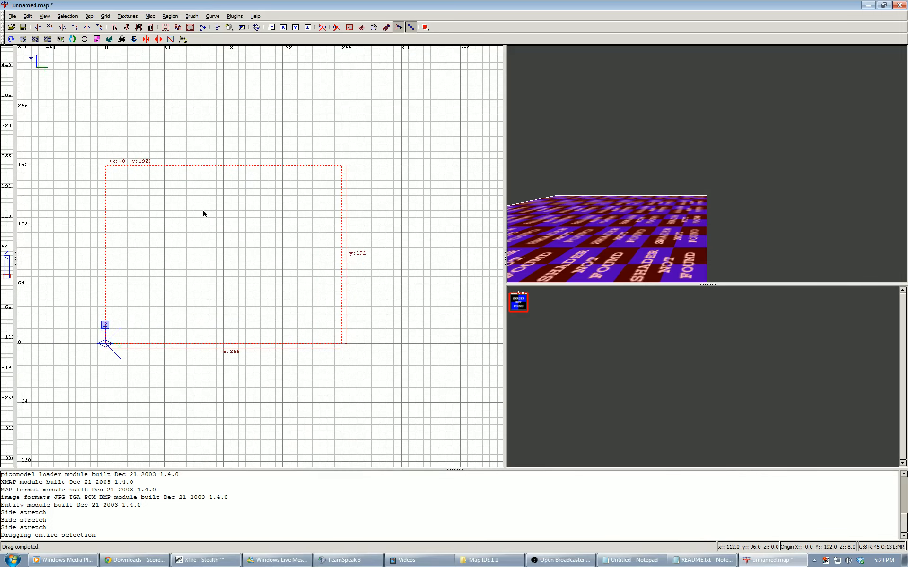
Step: Deselect the first brush and draw a second one about 64 by 8 units beyond its X side, at x 288, y 168
{"action": "right_click_drag", "start_coordinate": [203, 203], "coordinate": [338, 199]}
{"action": "key", "text": "Escape"}
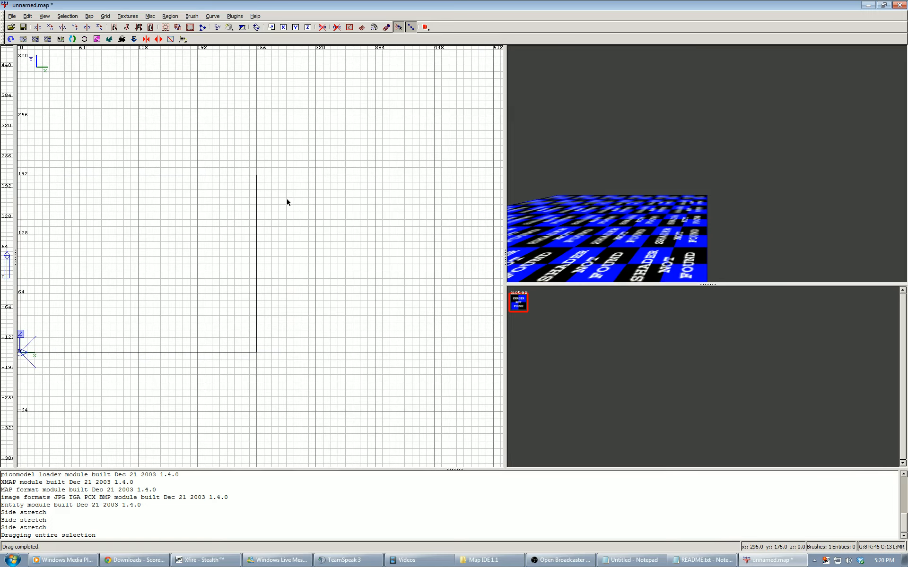
{"action": "left_click_drag", "start_coordinate": [288, 203], "coordinate": [359, 207]}
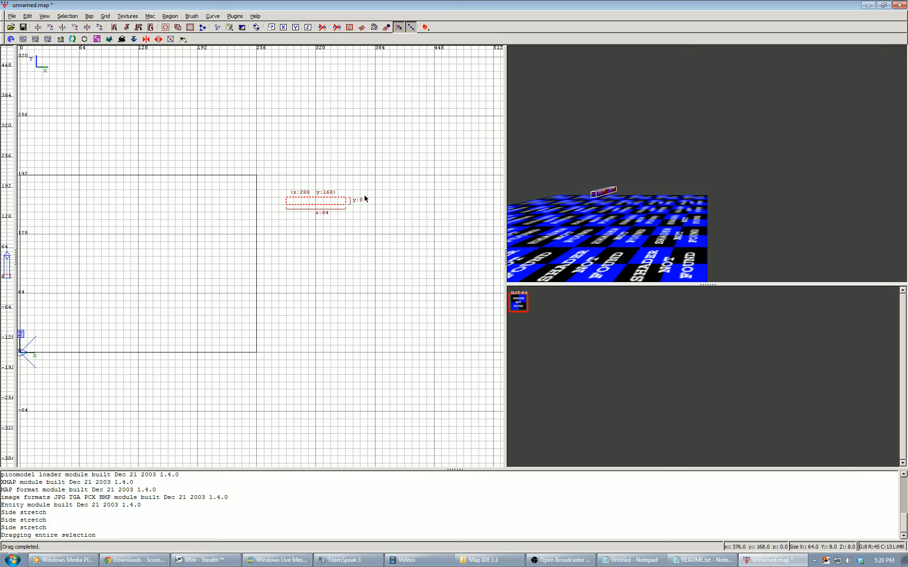
Step: Set the grid size to 1 and inspect the fine grid around the small brush
{"action": "left_click", "coordinate": [105, 16]}
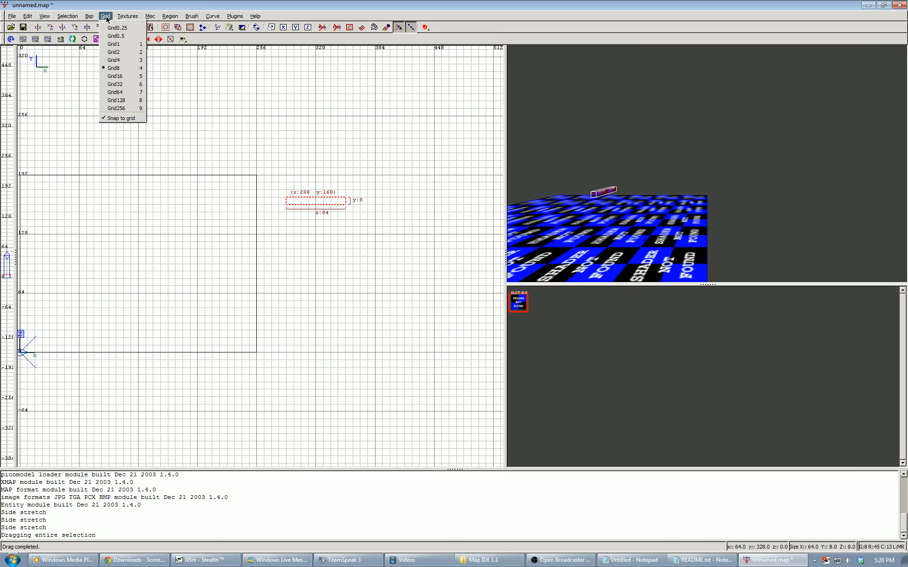
{"action": "left_click", "coordinate": [116, 44]}
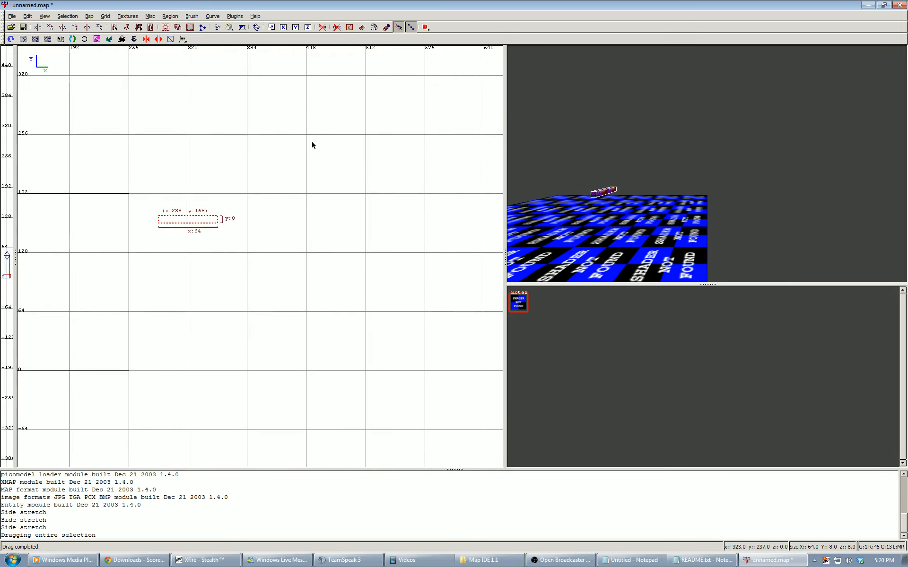
{"action": "scroll", "coordinate": [238, 163], "scroll_direction": "up", "scroll_amount": 5}
{"action": "right_click_drag", "start_coordinate": [184, 137], "coordinate": [306, 260]}
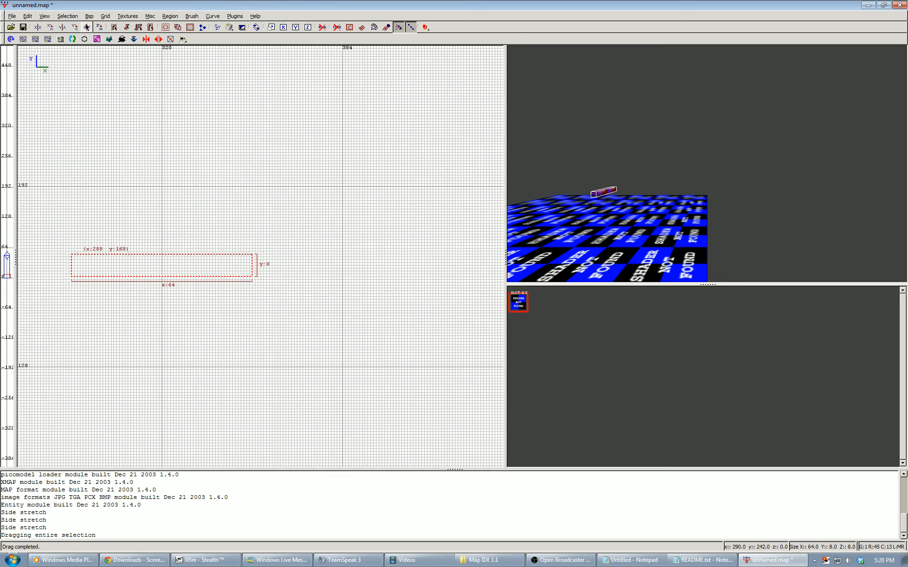
Step: Set the grid size to 256 and draw a 256 by 256 brush at x 256, y 512
{"action": "left_click", "coordinate": [105, 16]}
{"action": "left_click", "coordinate": [116, 108]}
{"action": "scroll", "coordinate": [176, 187], "scroll_direction": "down", "scroll_amount": 8}
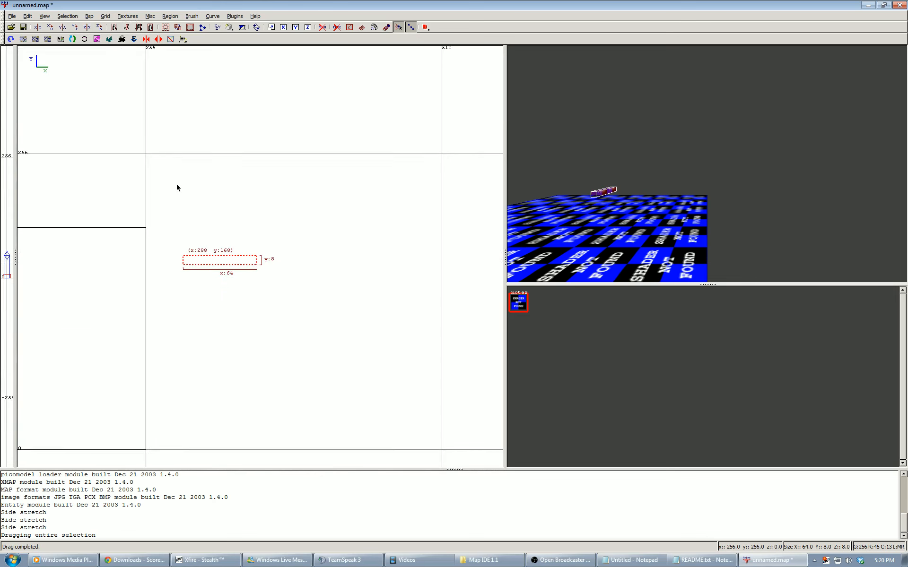
{"action": "mouse_move", "coordinate": [260, 193]}
{"action": "left_mouse_down"}
{"action": "mouse_move", "coordinate": [289, 235]}
{"action": "mouse_move", "coordinate": [299, 202]}
{"action": "left_mouse_up"}
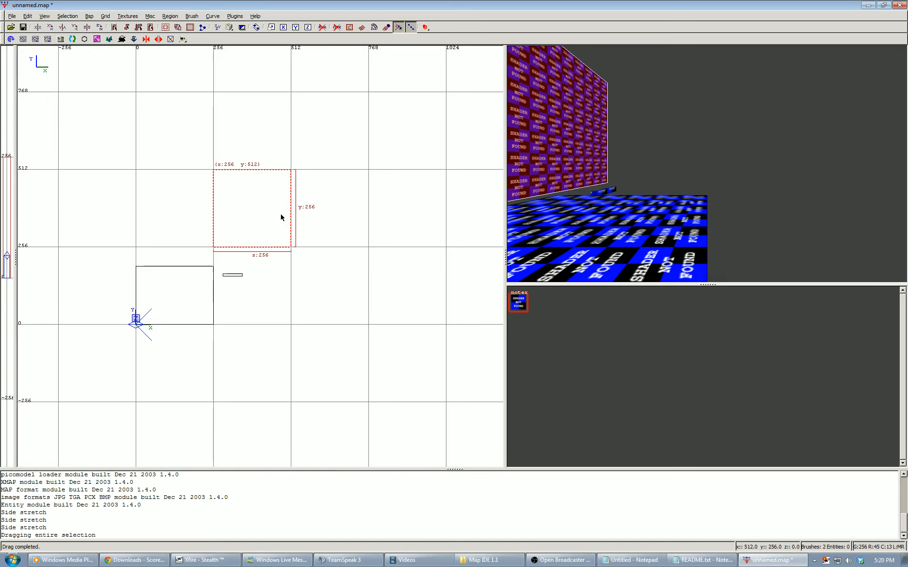
{"action": "right_click_drag", "start_coordinate": [263, 240], "coordinate": [250, 214]}
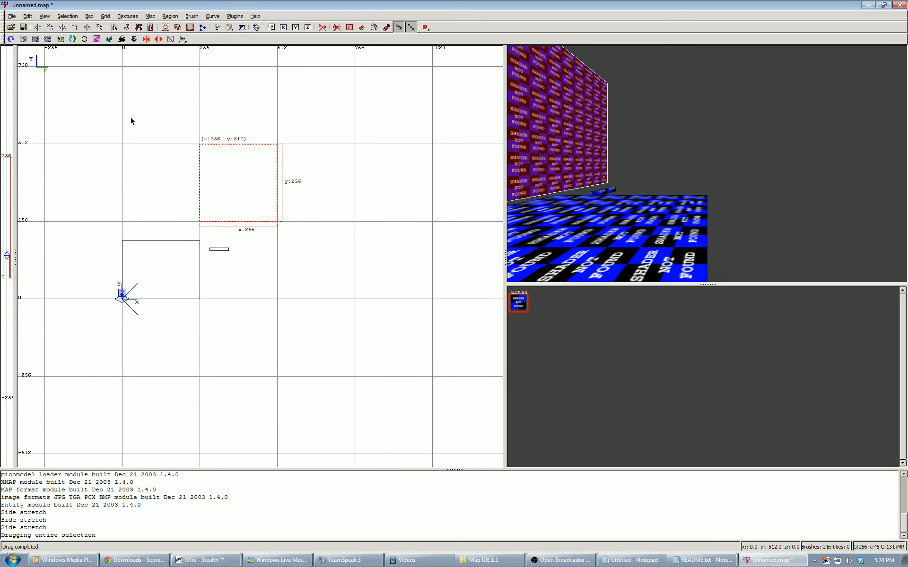
Step: Flip the 256 by 256 brush along the Z axis and set the grid size to 1
{"action": "left_click", "coordinate": [87, 27]}
{"action": "left_click", "coordinate": [89, 16]}
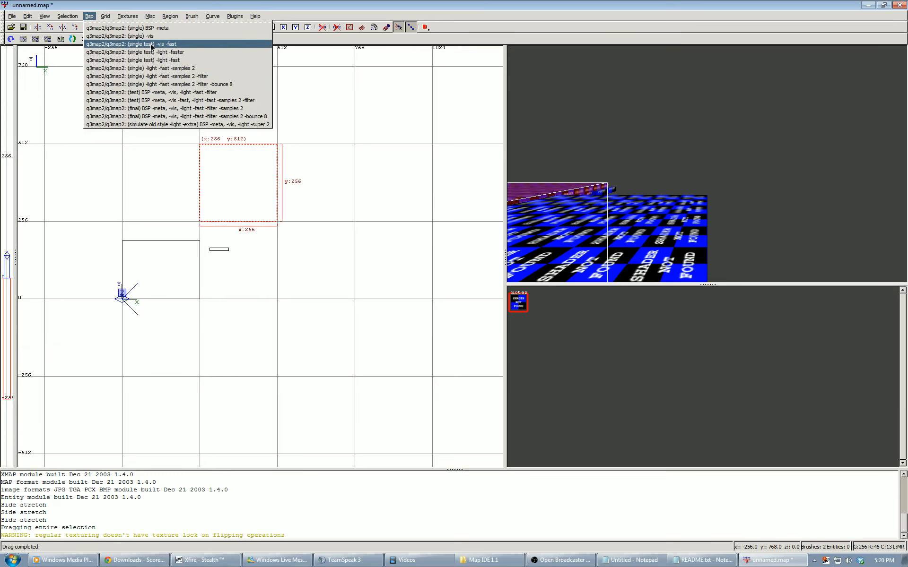
{"action": "mouse_move", "coordinate": [104, 16]}
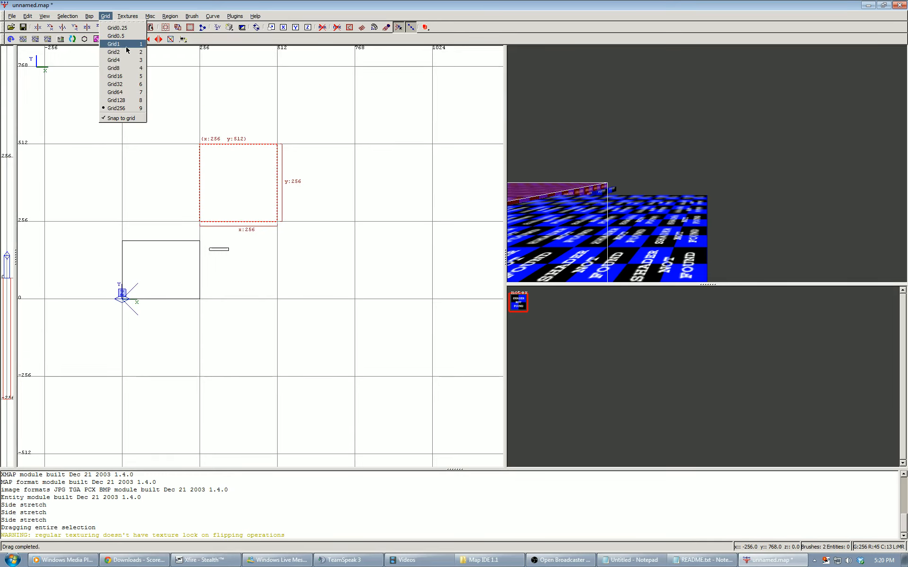
{"action": "left_click", "coordinate": [126, 47]}
{"action": "scroll", "coordinate": [267, 191], "scroll_direction": "up", "scroll_amount": 6}
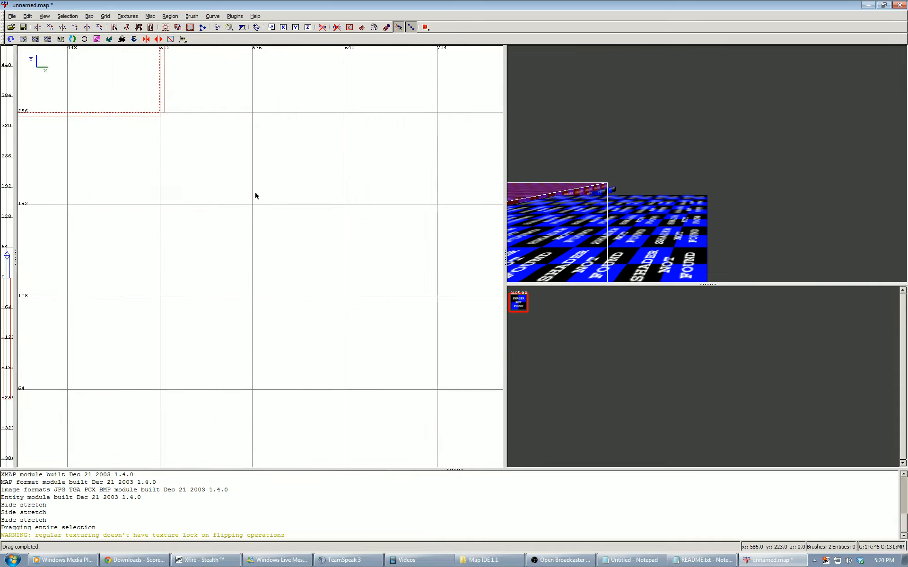
{"action": "scroll", "coordinate": [259, 196], "scroll_direction": "up", "scroll_amount": 8}
{"action": "scroll", "coordinate": [171, 174], "scroll_direction": "down", "scroll_amount": 13}
Step: Deselect the 256 by 256 brush and set the grid size to 8
{"action": "mouse_move", "coordinate": [182, 178]}
{"action": "right_mouse_down"}
{"action": "mouse_move", "coordinate": [223, 222]}
{"action": "mouse_move", "coordinate": [203, 183]}
{"action": "right_mouse_up"}
{"action": "key", "text": "Escape"}
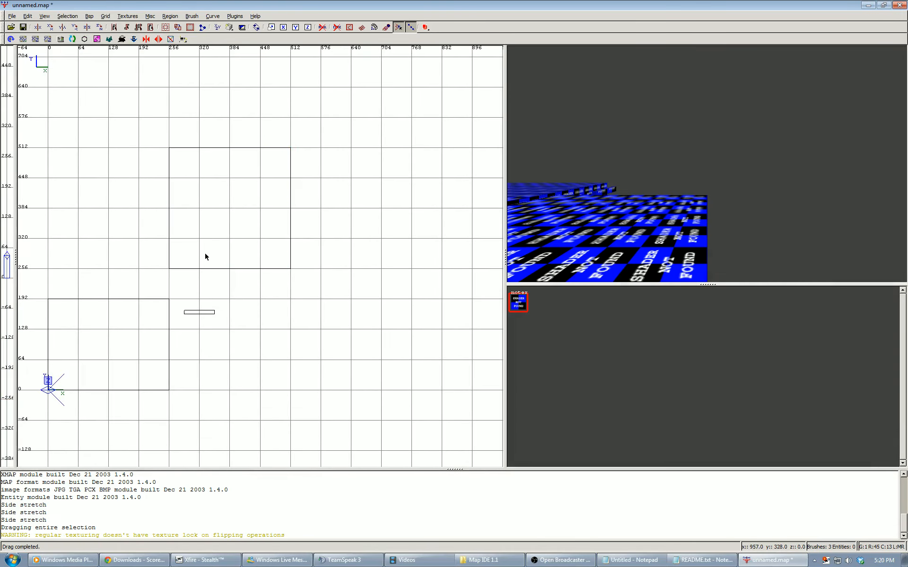
{"action": "right_click_drag", "start_coordinate": [202, 259], "coordinate": [263, 214]}
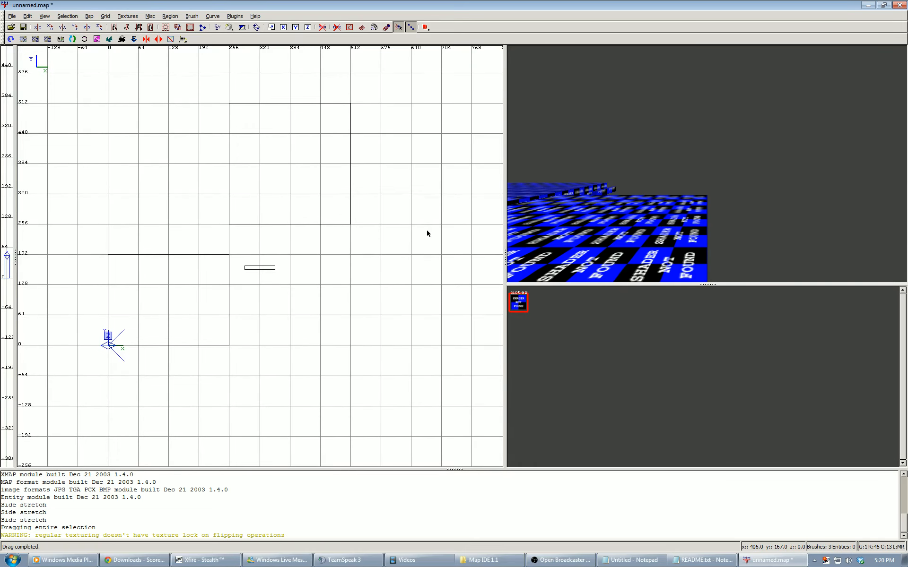
{"action": "right_click_drag", "start_coordinate": [325, 187], "coordinate": [265, 205]}
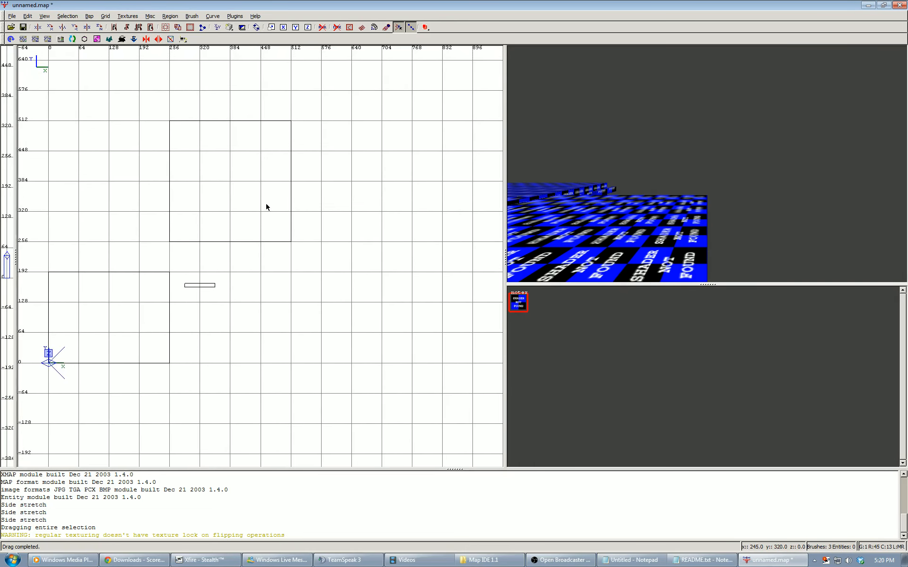
{"action": "key", "text": "4"}
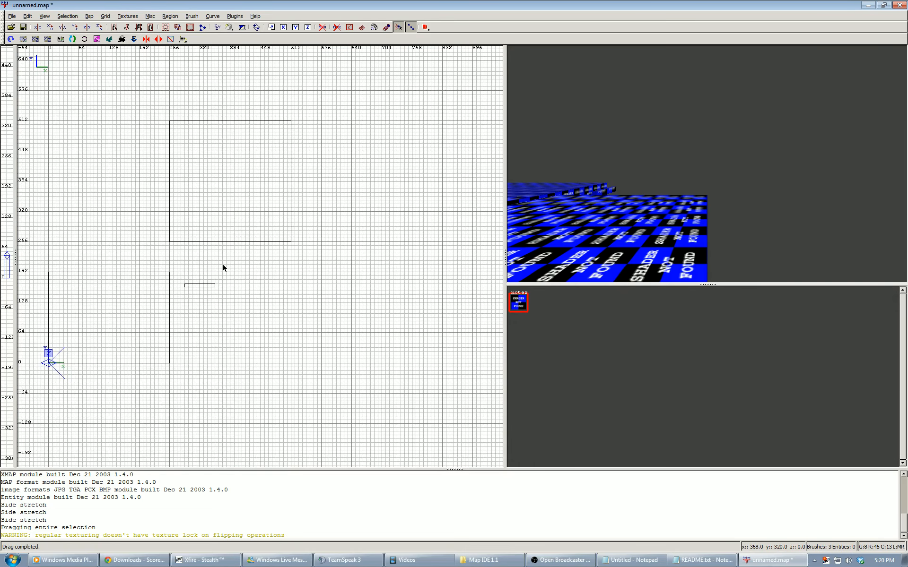
{"action": "right_click_drag", "start_coordinate": [220, 268], "coordinate": [243, 268]}
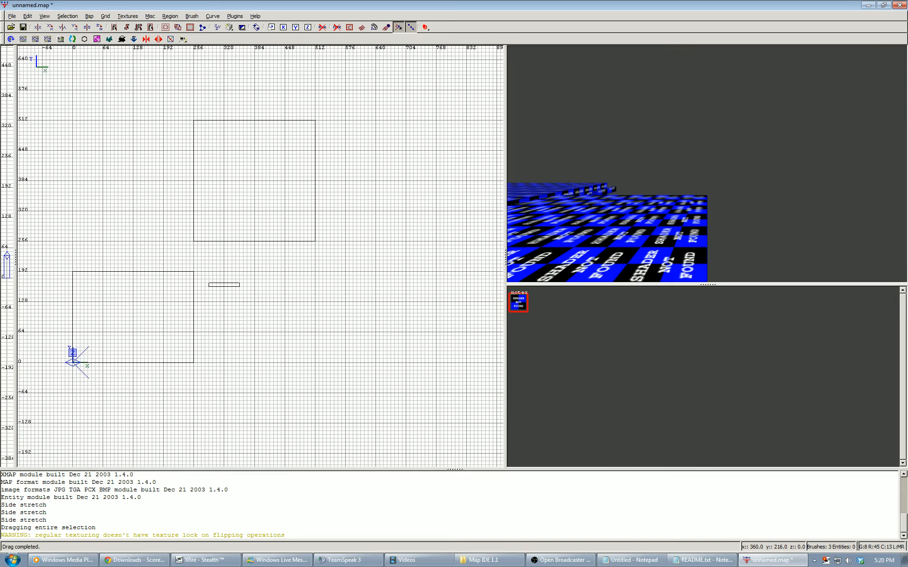
Step: Select the 256 by 256 brush together with the small 64 by 8 brush and delete both
{"action": "left_click", "coordinate": [253, 227], "text": "shift"}
{"action": "left_click", "coordinate": [227, 285], "text": "shift"}
{"action": "right_click", "coordinate": [706, 163]}
{"action": "key", "text": "Up"}
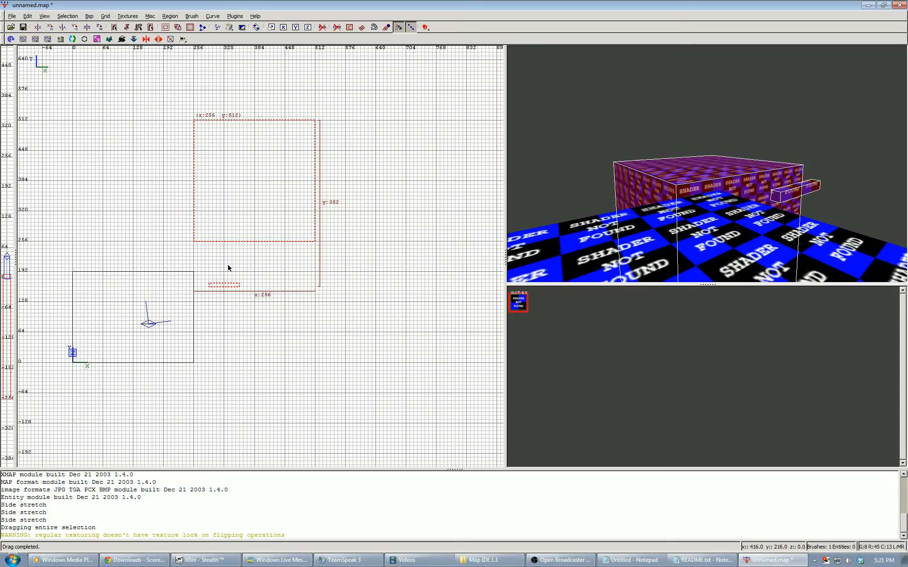
{"action": "key", "text": "BackSpace"}
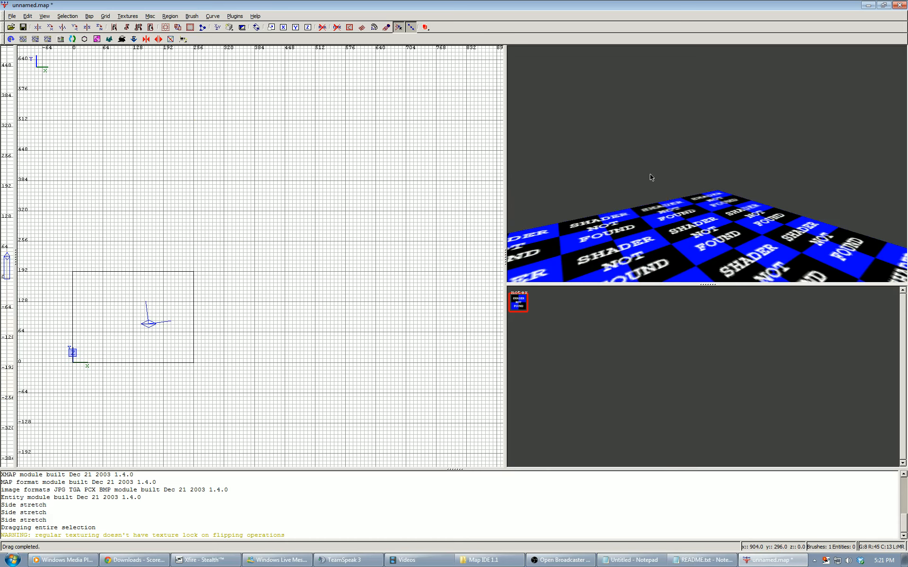
Step: Fly the camera around the remaining brush and examine it from outside in the 3D view
{"action": "right_click", "coordinate": [702, 161]}
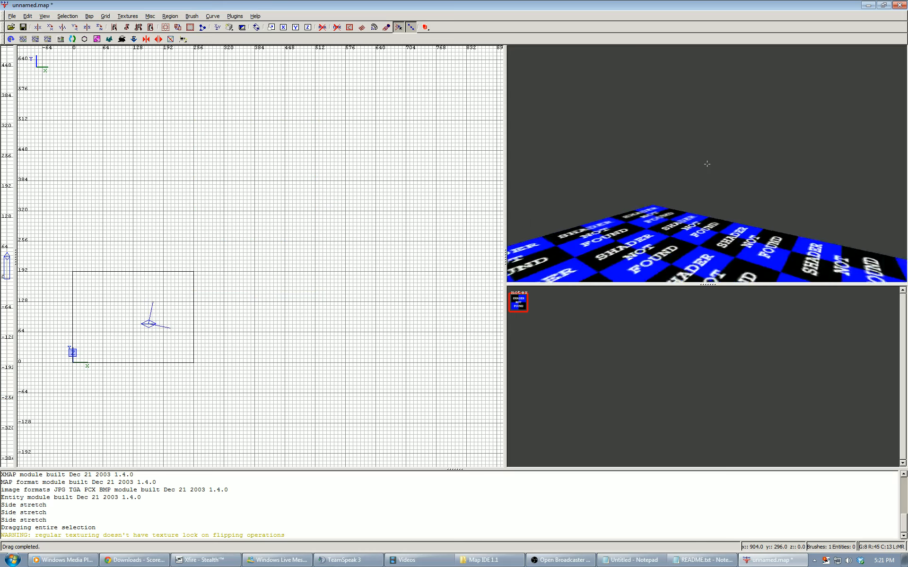
{"action": "key", "text": "Down"}
{"action": "key", "text": "Up"}
{"action": "key", "text": "Down"}
{"action": "key", "text": "Down"}
{"action": "key", "text": "Left"}
{"action": "key", "text": "Up"}
{"action": "key", "text": "Down"}
{"action": "key", "text": "Up"}
{"action": "right_click", "coordinate": [594, 166]}
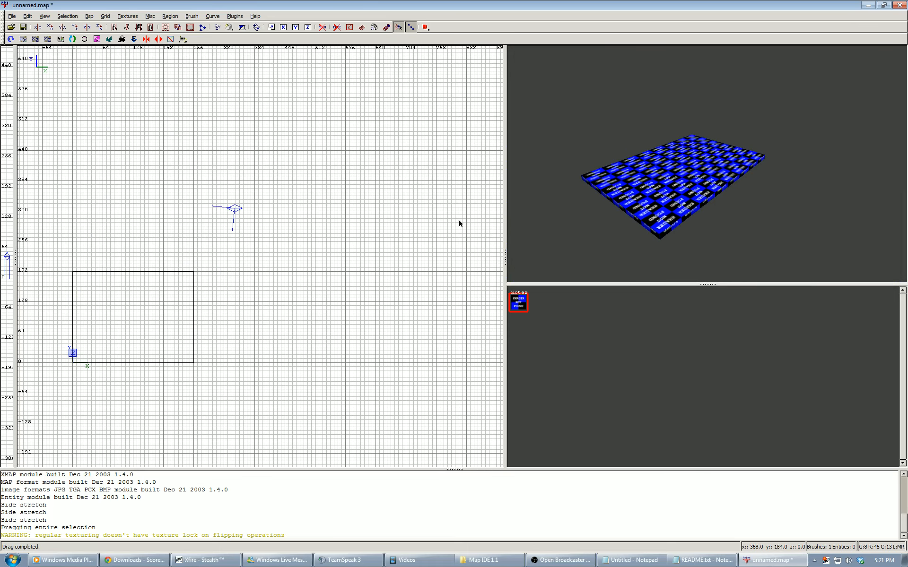
{"action": "mouse_move", "coordinate": [269, 292]}
{"action": "right_mouse_down"}
{"action": "mouse_move", "coordinate": [383, 218]}
{"action": "mouse_move", "coordinate": [375, 300]}
{"action": "right_mouse_up"}
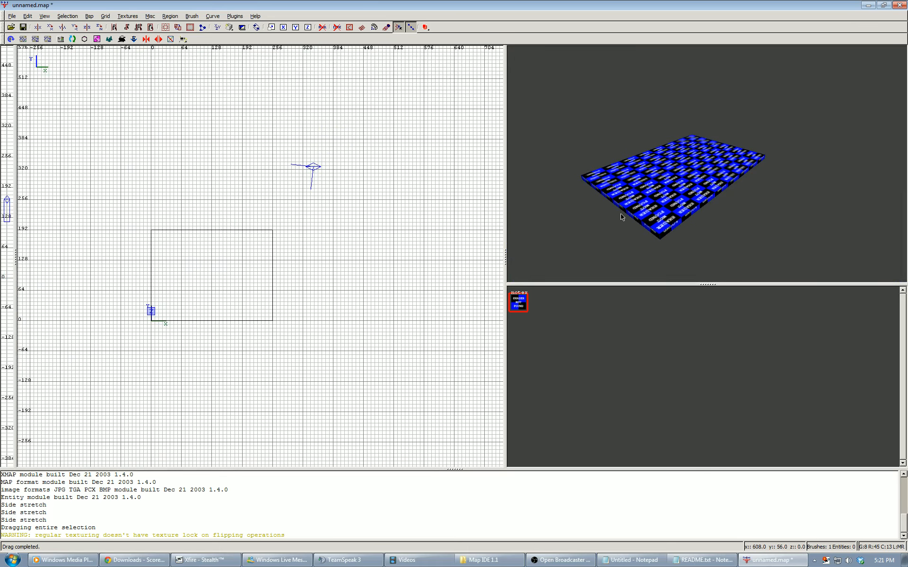
Step: Select the remaining brush and, in the XZ view, make it a 64-unit-thick floor with its top at z 0
{"action": "left_click", "coordinate": [627, 196], "text": "shift"}
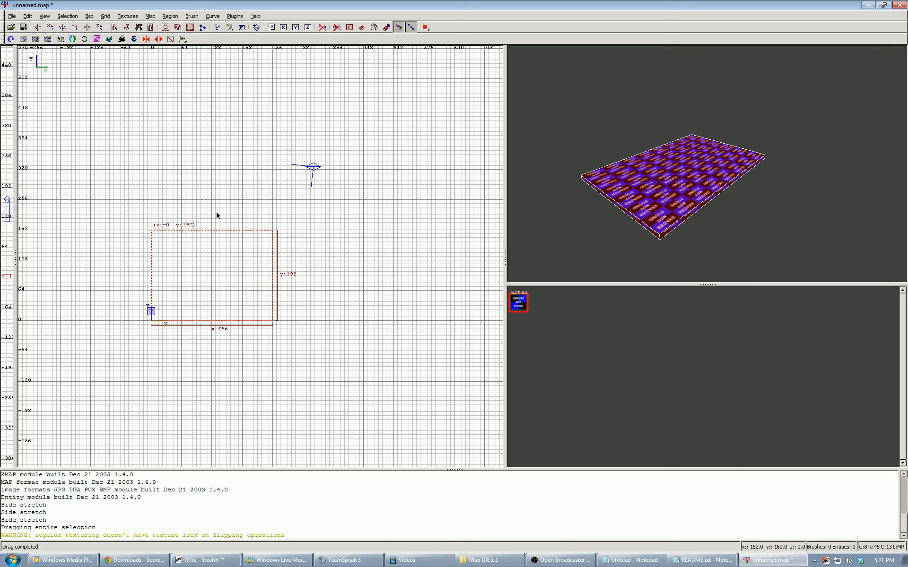
{"action": "left_click", "coordinate": [218, 27]}
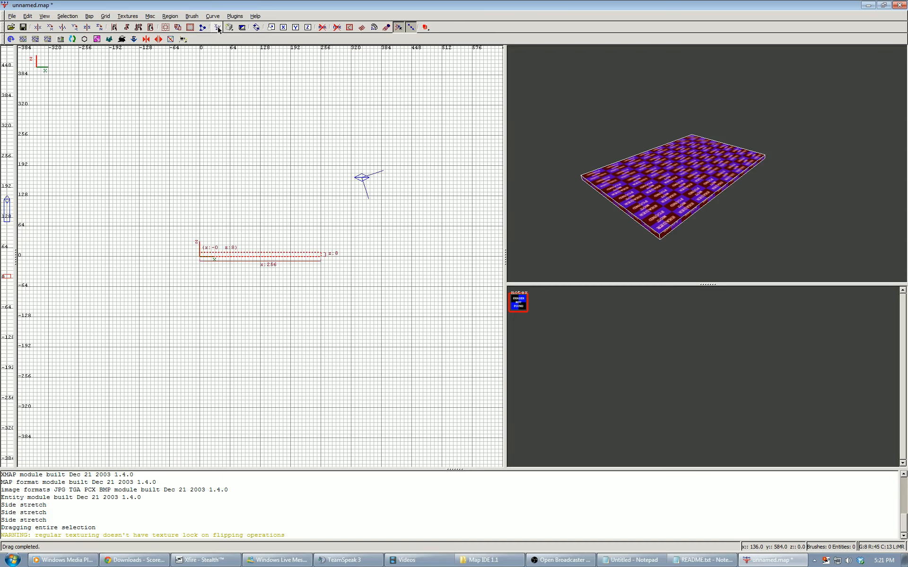
{"action": "scroll", "coordinate": [255, 193], "scroll_direction": "up", "scroll_amount": 2}
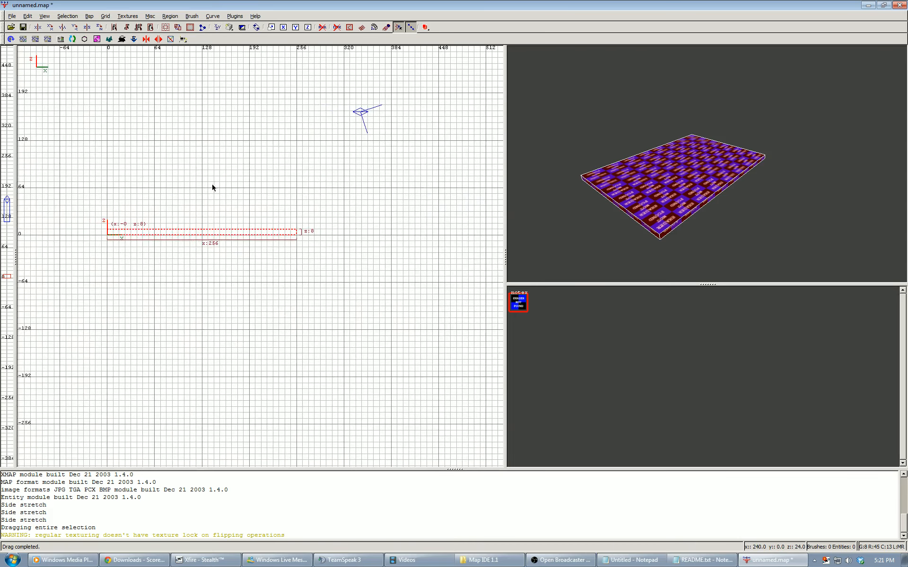
{"action": "left_click_drag", "start_coordinate": [197, 238], "coordinate": [192, 304]}
{"action": "scroll", "coordinate": [214, 218], "scroll_direction": "down", "scroll_amount": 2}
Step: Stretch the floor brush in the XY view to 896 by 832 units
{"action": "key", "text": "ctrl+Tab"}
{"action": "key", "text": "ctrl+Tab"}
{"action": "scroll", "coordinate": [266, 239], "scroll_direction": "down", "scroll_amount": 3}
{"action": "right_click_drag", "start_coordinate": [268, 239], "coordinate": [212, 278]}
{"action": "left_click_drag", "start_coordinate": [260, 241], "coordinate": [346, 149]}
{"action": "right_click_drag", "start_coordinate": [277, 205], "coordinate": [175, 265]}
{"action": "mouse_move", "coordinate": [277, 206]}
{"action": "left_mouse_down"}
{"action": "mouse_move", "coordinate": [290, 197]}
{"action": "mouse_move", "coordinate": [282, 206]}
{"action": "left_mouse_up"}
{"action": "right_click_drag", "start_coordinate": [237, 220], "coordinate": [268, 170]}
{"action": "scroll", "coordinate": [237, 221], "scroll_direction": "up", "scroll_amount": 3}
{"action": "scroll", "coordinate": [238, 222], "scroll_direction": "down", "scroll_amount": 2}
{"action": "right_click_drag", "start_coordinate": [238, 222], "coordinate": [260, 225]}
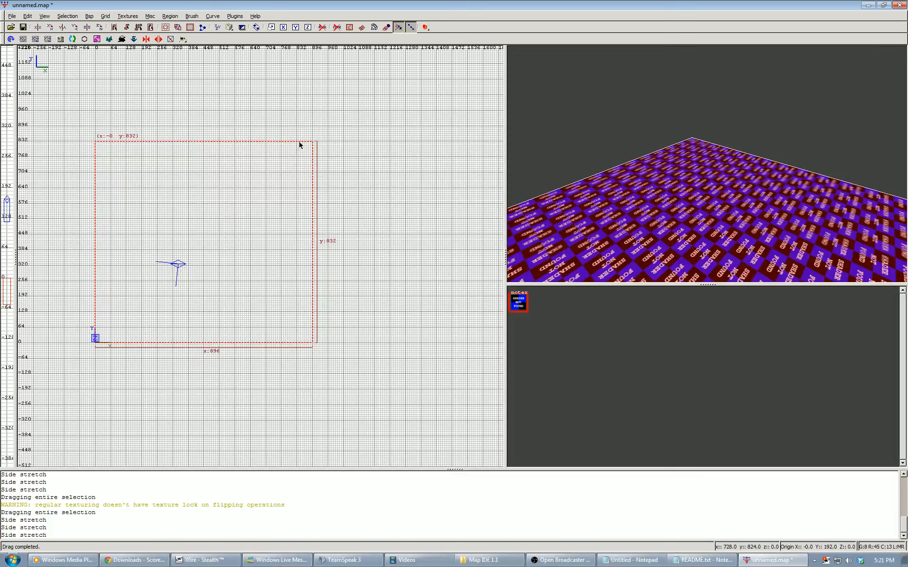
Step: Create a block 64 units wide and 832 units long along the floor's x 896 edge in the XZ view
{"action": "key", "text": "ctrl+Tab"}
{"action": "scroll", "coordinate": [265, 269], "scroll_direction": "up", "scroll_amount": 1}
{"action": "right_click_drag", "start_coordinate": [265, 269], "coordinate": [269, 271]}
{"action": "mouse_move", "coordinate": [269, 271]}
{"action": "left_mouse_down"}
{"action": "mouse_move", "coordinate": [286, 276]}
{"action": "mouse_move", "coordinate": [283, 258]}
{"action": "left_mouse_up"}
{"action": "left_click", "coordinate": [82, 263]}
{"action": "mouse_move", "coordinate": [83, 263]}
{"action": "left_mouse_down"}
{"action": "mouse_move", "coordinate": [293, 271]}
{"action": "mouse_move", "coordinate": [357, 287]}
{"action": "left_mouse_up"}
{"action": "key", "text": "Escape"}
{"action": "left_click", "coordinate": [589, 243], "text": "shift"}
{"action": "left_click", "coordinate": [254, 308]}
{"action": "left_click_drag", "start_coordinate": [254, 308], "coordinate": [254, 311]}
{"action": "key", "text": "Escape"}
Step: Stretch the edge block up to z 256 as a wall and place a clone of it along the floor's x 0 edge
{"action": "left_click", "coordinate": [361, 263], "text": "shift"}
{"action": "right_click_drag", "start_coordinate": [362, 263], "coordinate": [349, 277]}
{"action": "left_click_drag", "start_coordinate": [345, 253], "coordinate": [345, 196]}
{"action": "right_click_drag", "start_coordinate": [352, 243], "coordinate": [374, 247]}
{"action": "key", "text": "space"}
{"action": "left_click_drag", "start_coordinate": [357, 243], "coordinate": [72, 240]}
Step: Place another copy of the 64 by 832 wall at x 480, y 1080 in the XY view
{"action": "key", "text": "ctrl+Tab"}
{"action": "key", "text": "ctrl+Tab"}
{"action": "scroll", "coordinate": [219, 257], "scroll_direction": "down", "scroll_amount": 4}
{"action": "scroll", "coordinate": [220, 255], "scroll_direction": "up", "scroll_amount": 1}
{"action": "mouse_move", "coordinate": [222, 250]}
{"action": "right_mouse_down"}
{"action": "mouse_move", "coordinate": [95, 257]}
{"action": "mouse_move", "coordinate": [210, 260]}
{"action": "right_mouse_up"}
{"action": "scroll", "coordinate": [132, 280], "scroll_direction": "up", "scroll_amount": 2}
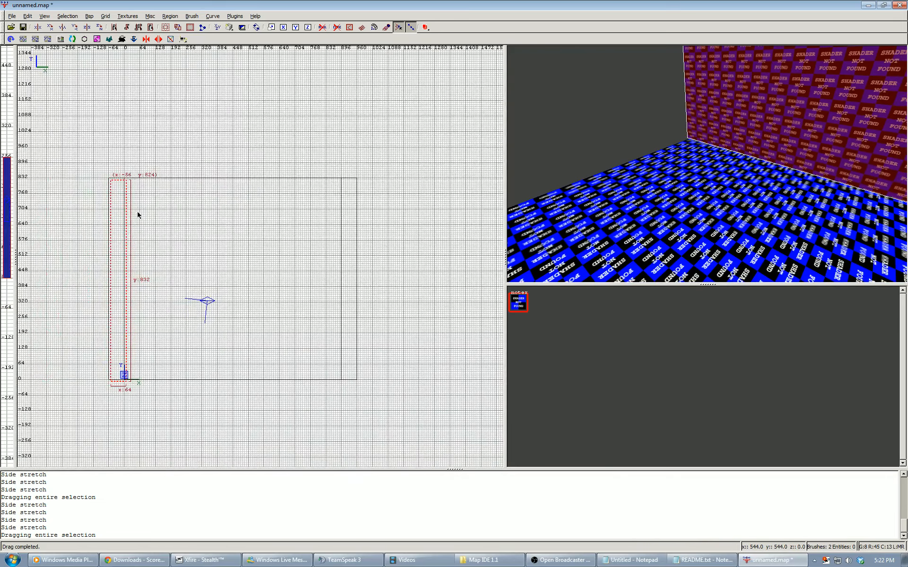
{"action": "left_click_drag", "start_coordinate": [124, 204], "coordinate": [251, 144]}
{"action": "right_click_drag", "start_coordinate": [251, 144], "coordinate": [207, 153]}
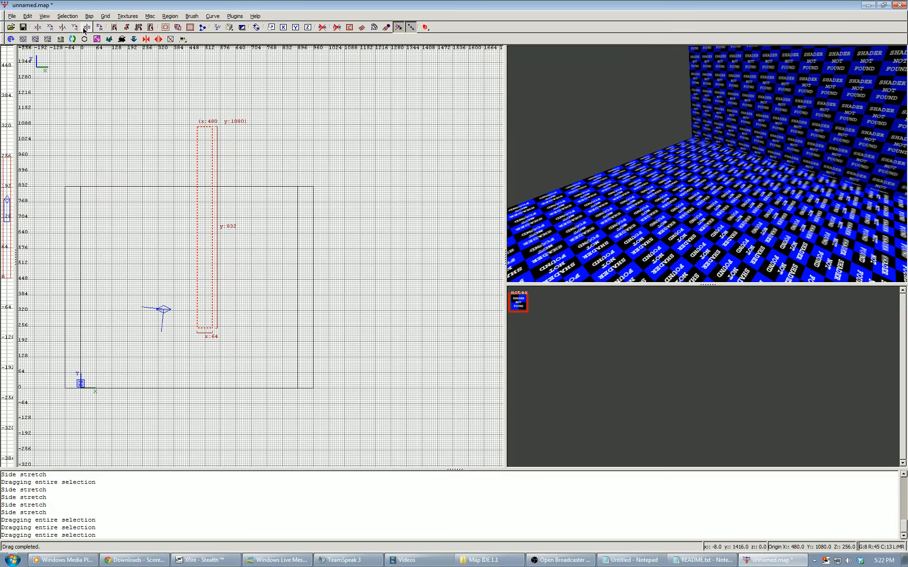
Step: Rotate the copied wall 90 degrees about Z and fit it along the floor's y 832 edge at 896 units long
{"action": "left_click", "coordinate": [99, 28]}
{"action": "left_click_drag", "start_coordinate": [148, 229], "coordinate": [124, 182]}
{"action": "left_click_drag", "start_coordinate": [300, 181], "coordinate": [316, 179]}
Step: Clone the 896-unit wall and place the copy outside the floor's y 0 edge
{"action": "right_click_drag", "start_coordinate": [316, 179], "coordinate": [321, 153]}
{"action": "key", "text": "space"}
{"action": "mouse_move", "coordinate": [151, 159]}
{"action": "left_mouse_down"}
{"action": "mouse_move", "coordinate": [169, 367]}
{"action": "mouse_move", "coordinate": [150, 374]}
{"action": "left_mouse_up"}
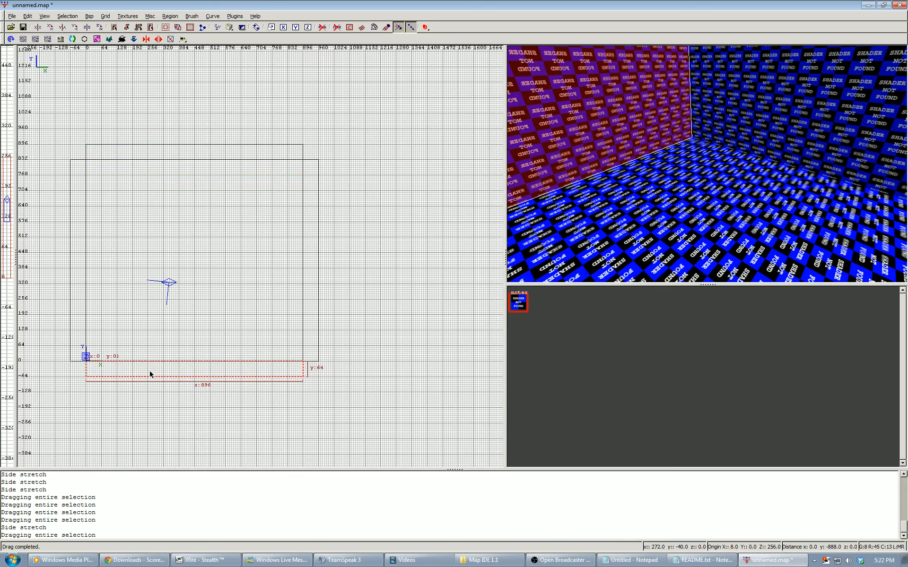
{"action": "right_click", "coordinate": [602, 203]}
{"action": "right_click", "coordinate": [706, 163]}
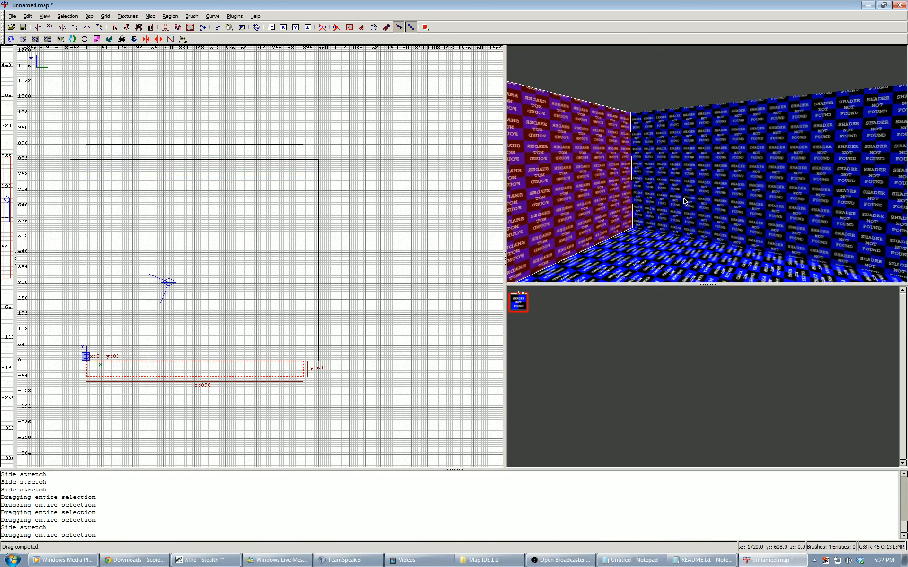
Step: Try adding and removing the walls and floor from the selection in the 3D view
{"action": "left_click", "coordinate": [682, 198], "text": "shift"}
{"action": "left_click", "coordinate": [653, 248], "text": "shift"}
{"action": "right_click", "coordinate": [639, 213]}
{"action": "right_click", "coordinate": [707, 164]}
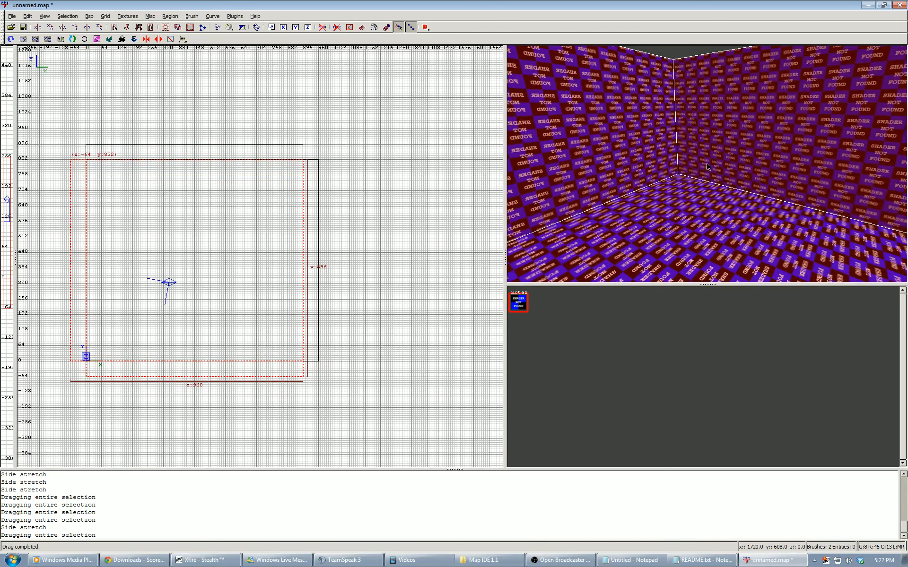
{"action": "key", "text": "Escape"}
{"action": "left_click", "coordinate": [646, 148], "text": "shift"}
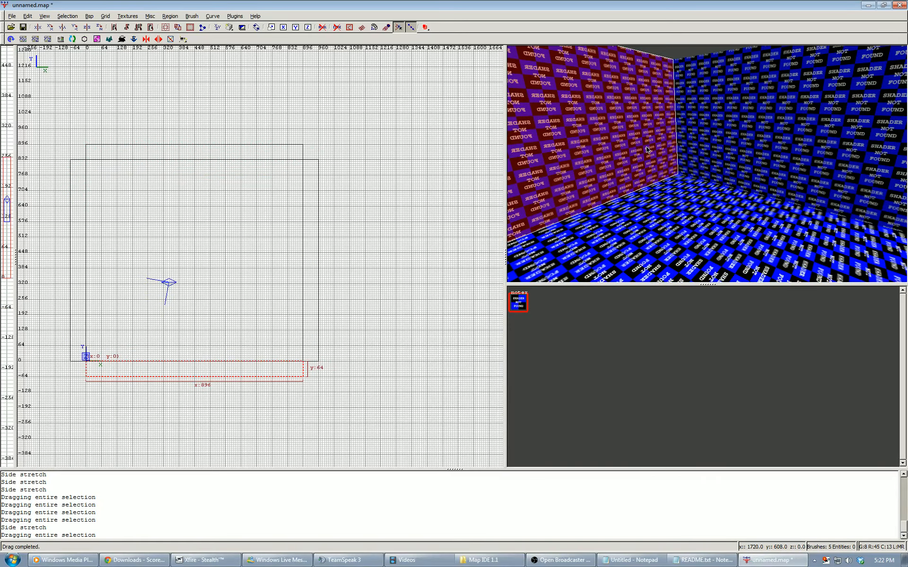
{"action": "left_click", "coordinate": [646, 150], "text": "shift"}
{"action": "left_click", "coordinate": [646, 150], "text": "shift"}
{"action": "left_click", "coordinate": [647, 150], "text": "shift"}
{"action": "right_click", "coordinate": [646, 150]}
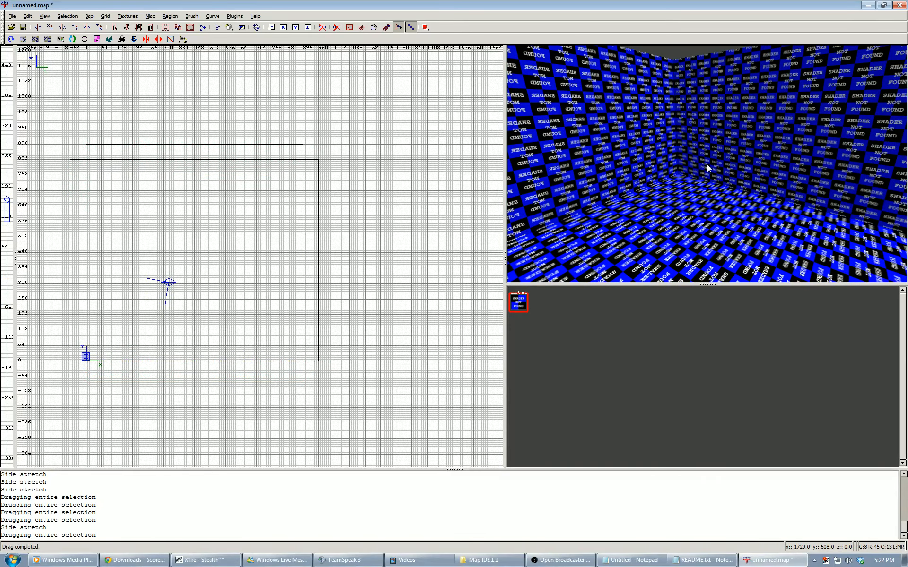
{"action": "key", "text": "Up"}
{"action": "key", "text": "Up"}
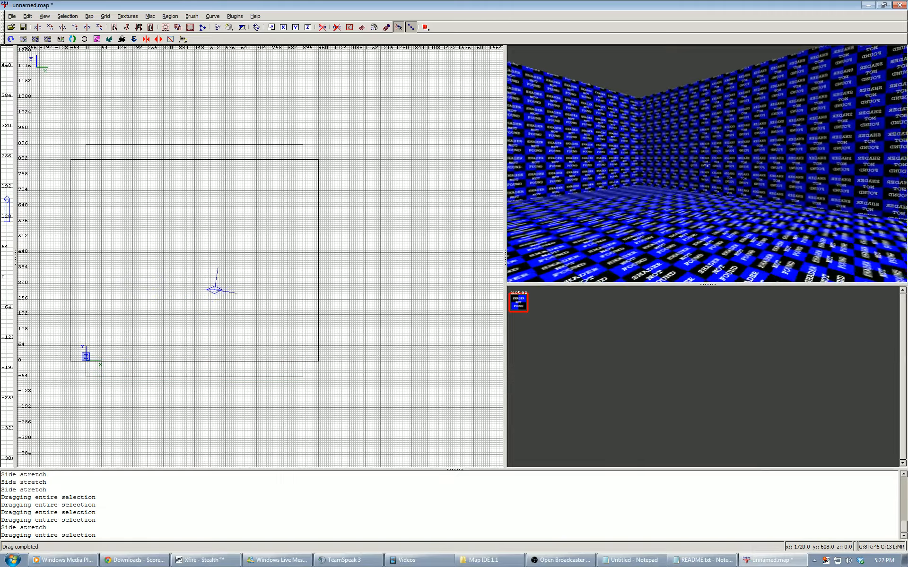
Step: Select the floor, clone it in the XZ view and place the copy as a ceiling on the walls at z 256
{"action": "left_click", "coordinate": [707, 163], "text": "shift"}
{"action": "right_click", "coordinate": [706, 164]}
{"action": "key", "text": "ctrl+Tab"}
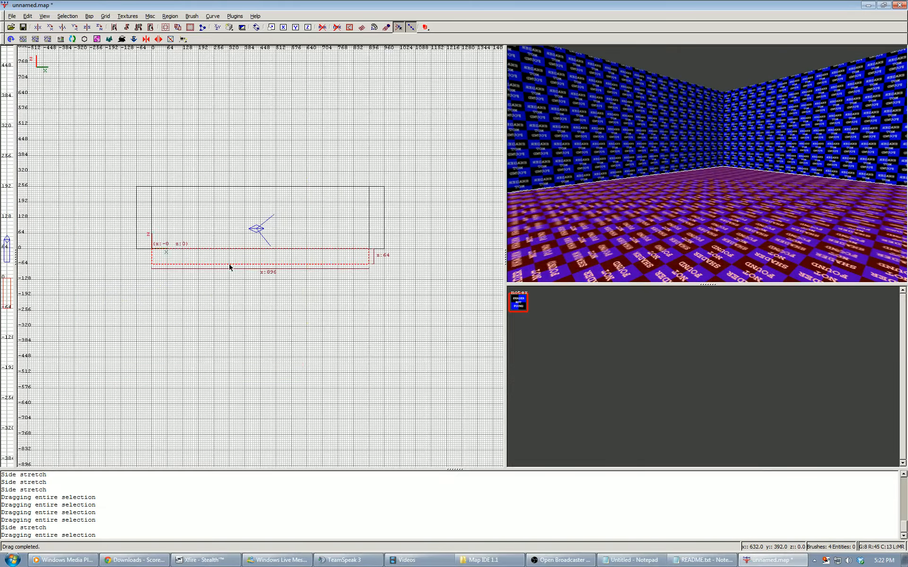
{"action": "scroll", "coordinate": [218, 276], "scroll_direction": "up", "scroll_amount": 2}
{"action": "key", "text": "space"}
{"action": "mouse_move", "coordinate": [218, 276]}
{"action": "left_mouse_down"}
{"action": "mouse_move", "coordinate": [239, 199]}
{"action": "mouse_move", "coordinate": [206, 154]}
{"action": "left_mouse_up"}
{"action": "key", "text": "Escape"}
{"action": "right_click", "coordinate": [708, 164]}
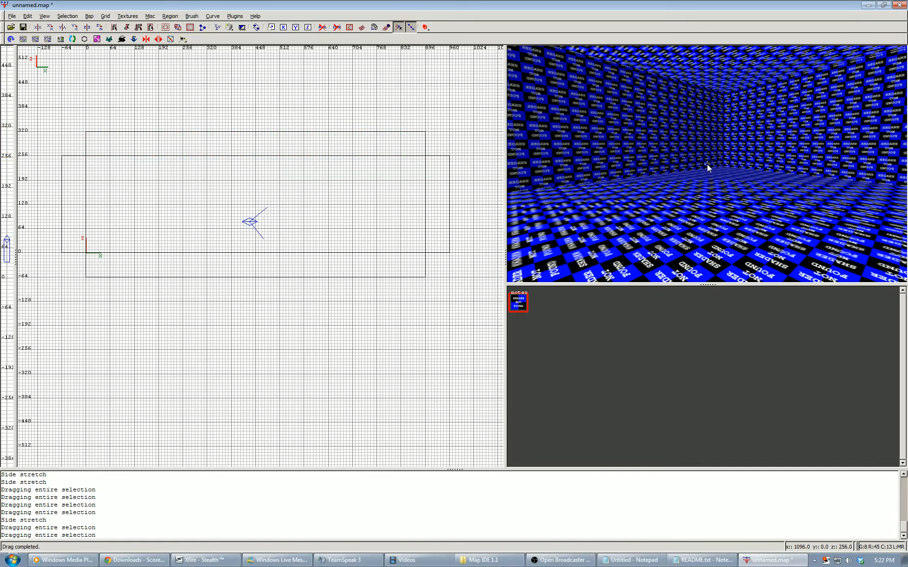
{"action": "key", "text": "Down"}
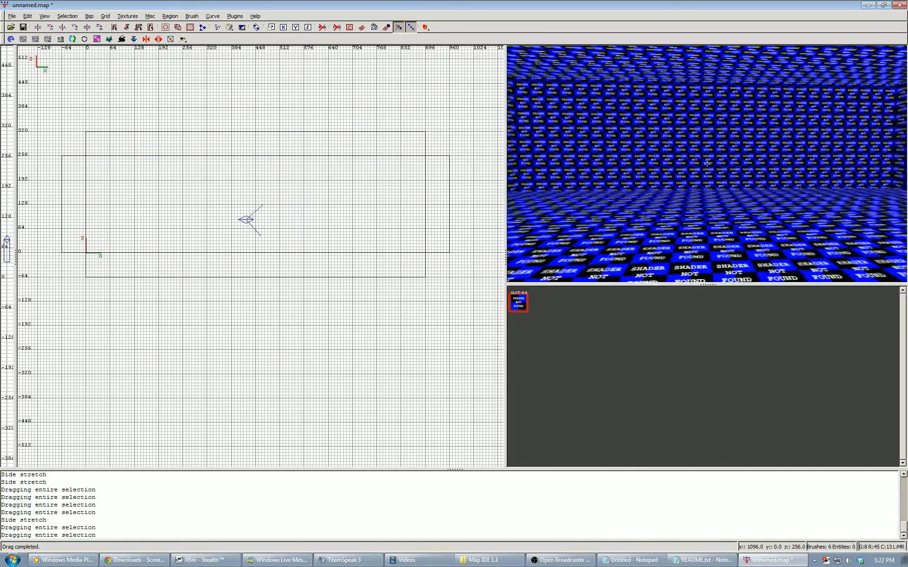
{"action": "key", "text": "Up"}
{"action": "key", "text": "Down"}
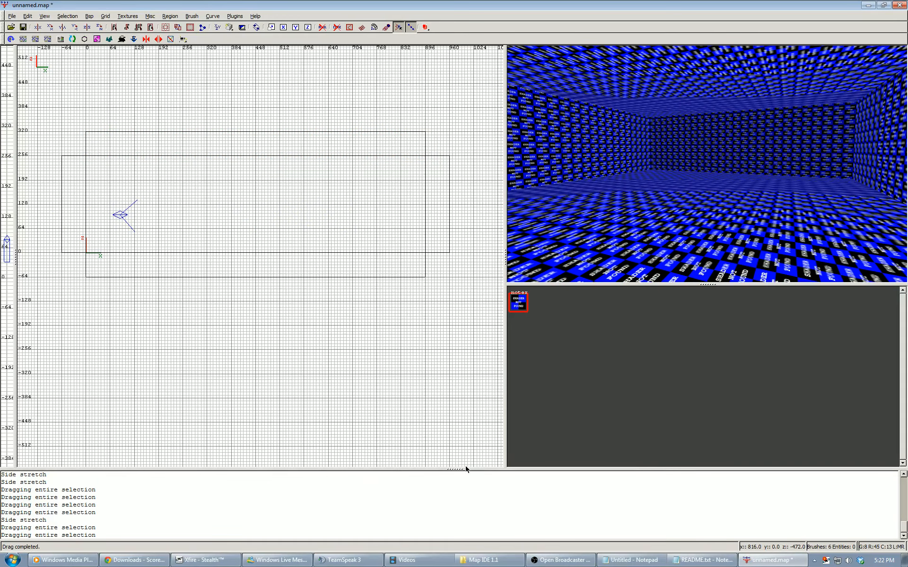
Step: Switch to the file explorer, open players.zip from the tut2 folder and dismiss the WinRAR licence reminder
{"action": "left_click", "coordinate": [486, 560]}
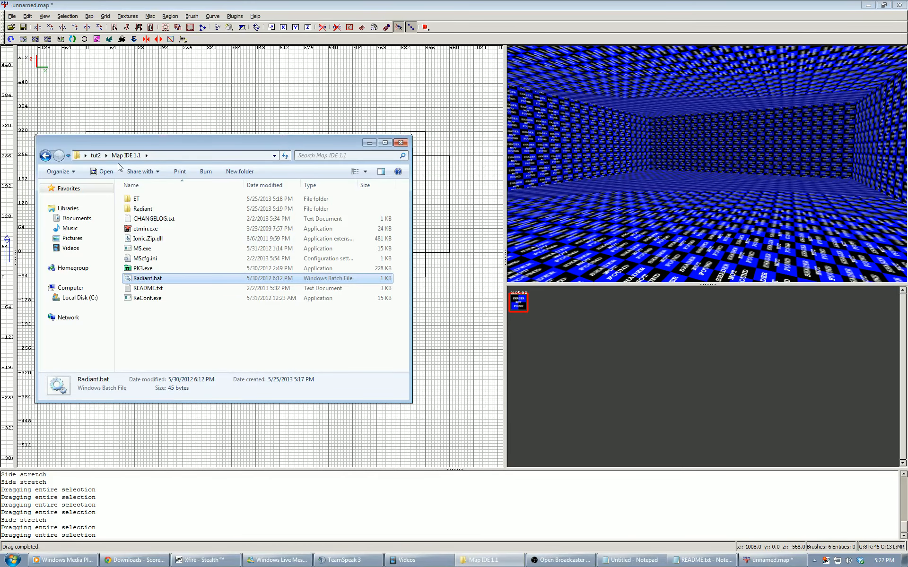
{"action": "left_click", "coordinate": [96, 155]}
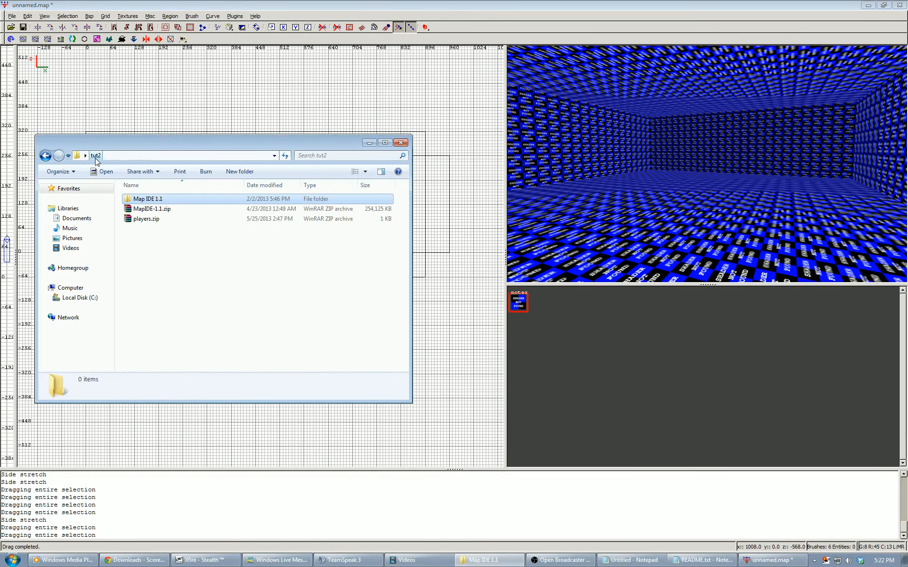
{"action": "double_click", "coordinate": [155, 220]}
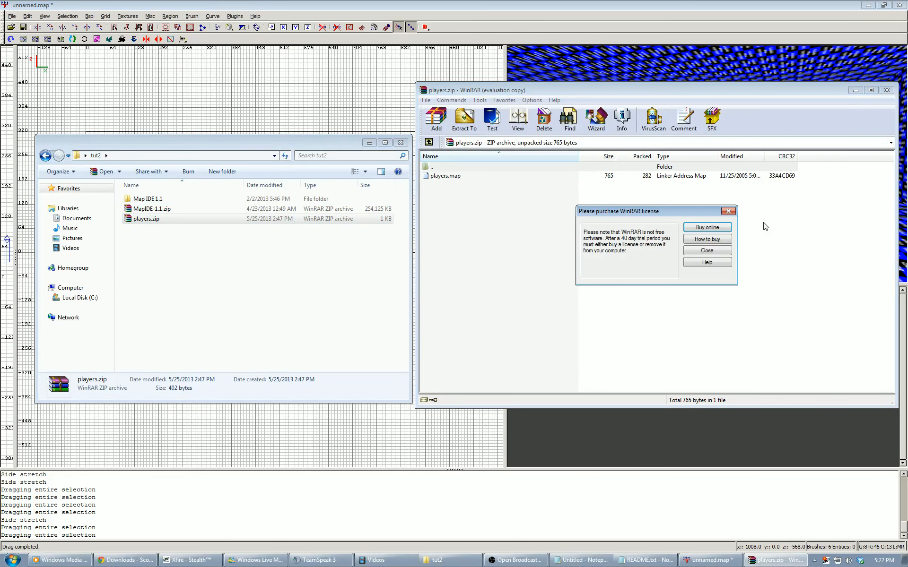
{"action": "left_click", "coordinate": [728, 210]}
Step: Open the Map IDE 1.1\ET\etmain\maps folder and extract players.map from the archive into it
{"action": "double_click", "coordinate": [148, 202]}
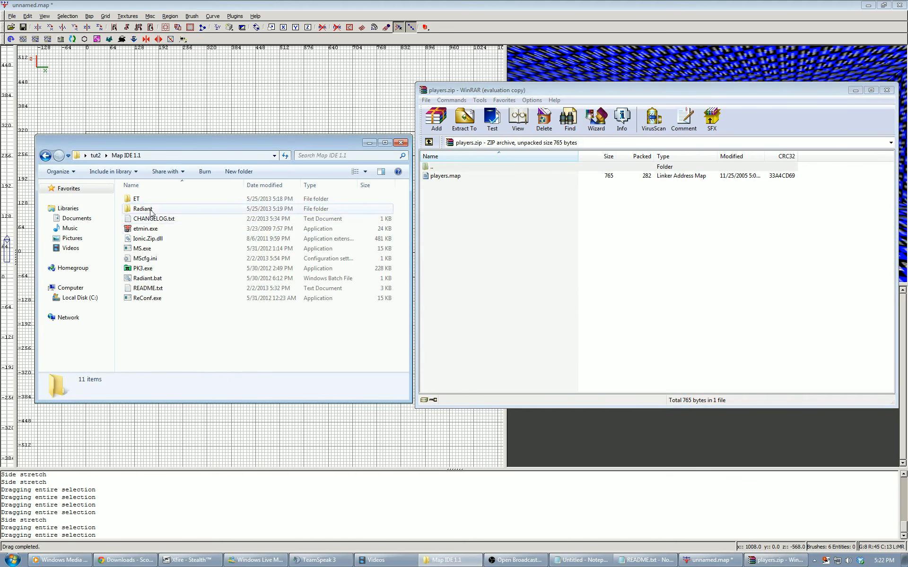
{"action": "double_click", "coordinate": [146, 199]}
{"action": "double_click", "coordinate": [152, 219]}
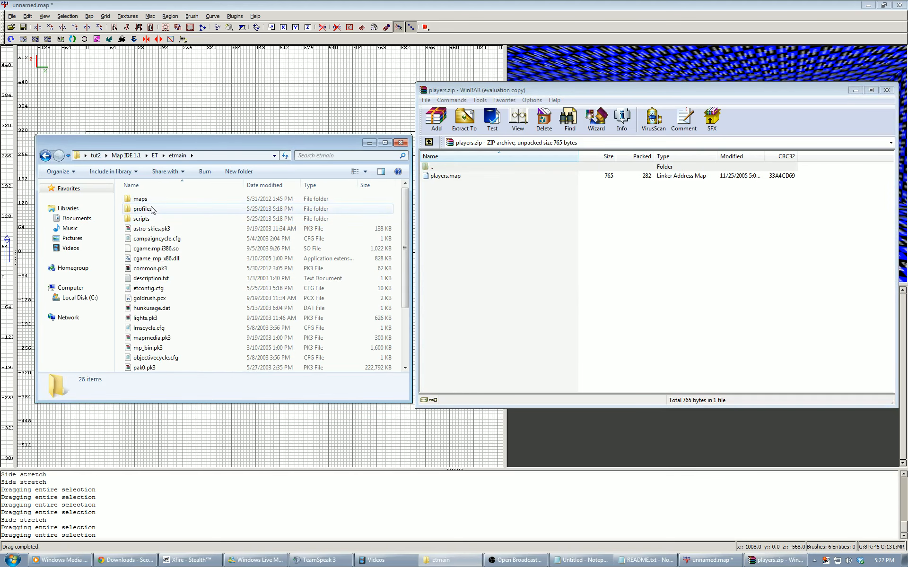
{"action": "double_click", "coordinate": [142, 199]}
{"action": "left_click", "coordinate": [430, 203]}
{"action": "left_click_drag", "start_coordinate": [444, 176], "coordinate": [239, 284]}
{"action": "left_click", "coordinate": [498, 246]}
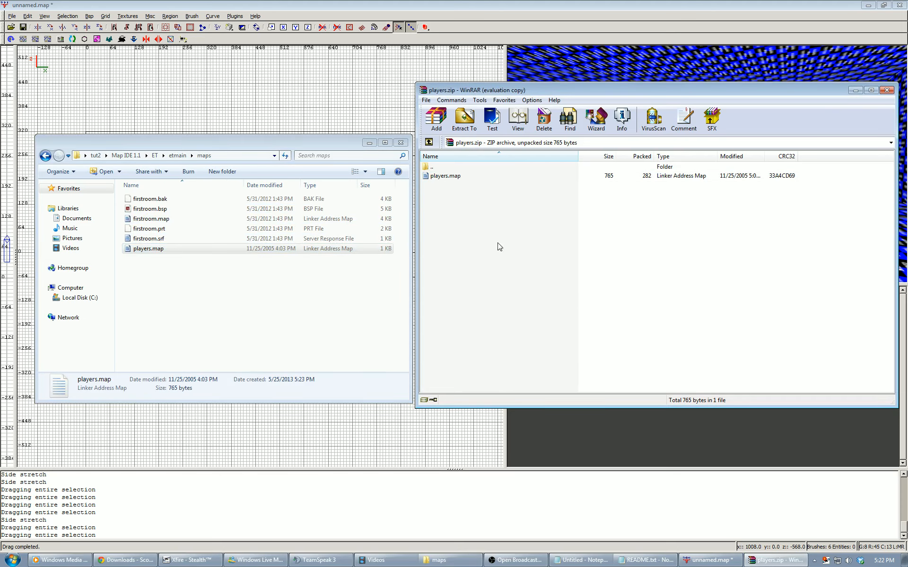
Step: Close the archive and the maps folder view, and import players.map into the current map
{"action": "left_click", "coordinate": [887, 90]}
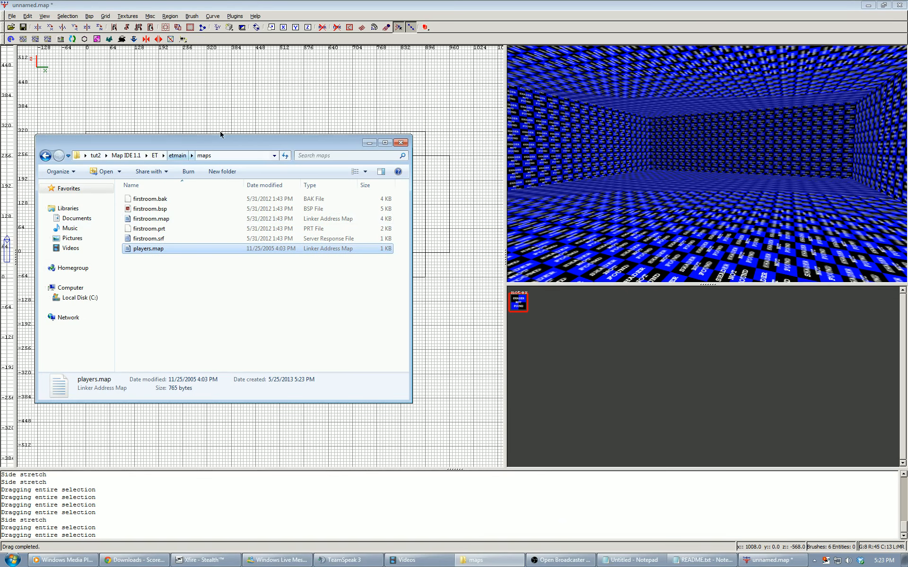
{"action": "left_click", "coordinate": [217, 121]}
{"action": "left_click", "coordinate": [11, 16]}
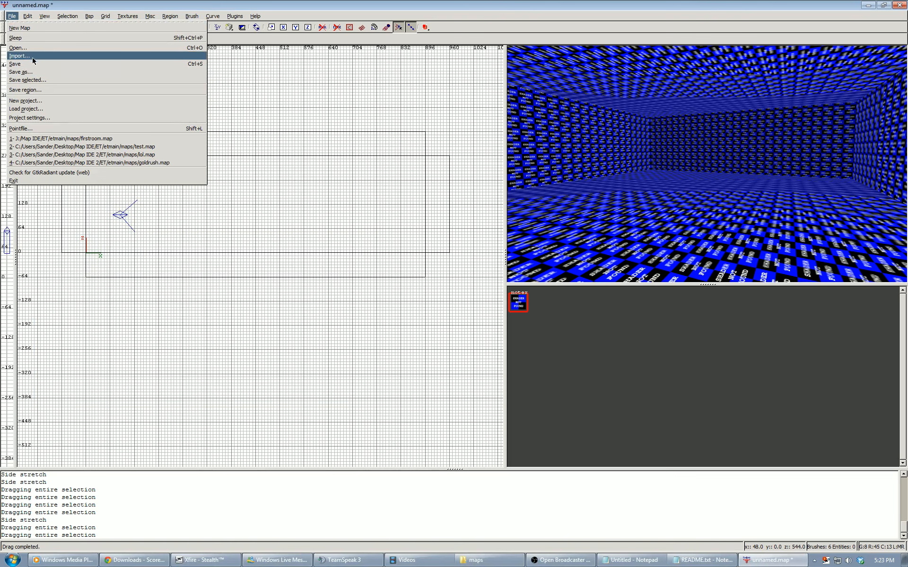
{"action": "left_click", "coordinate": [19, 56]}
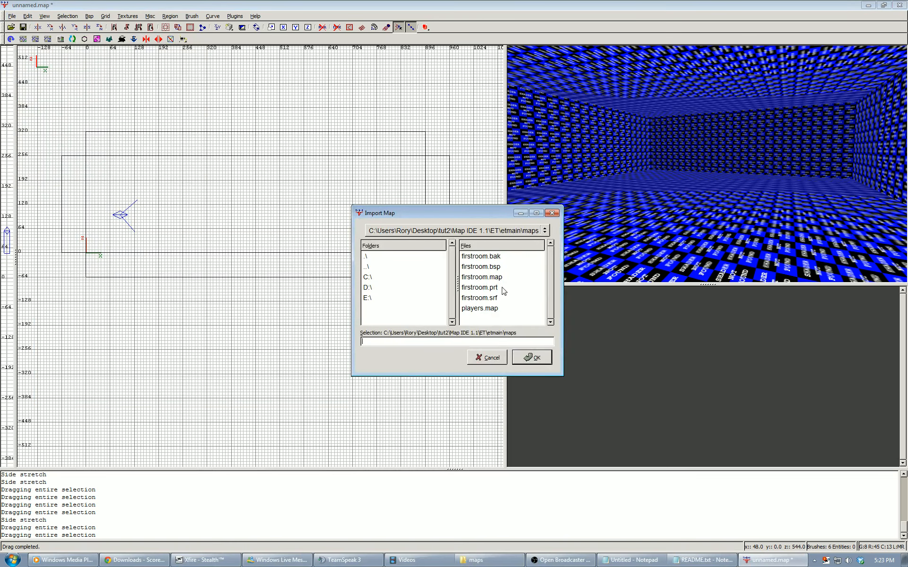
{"action": "left_click", "coordinate": [490, 316]}
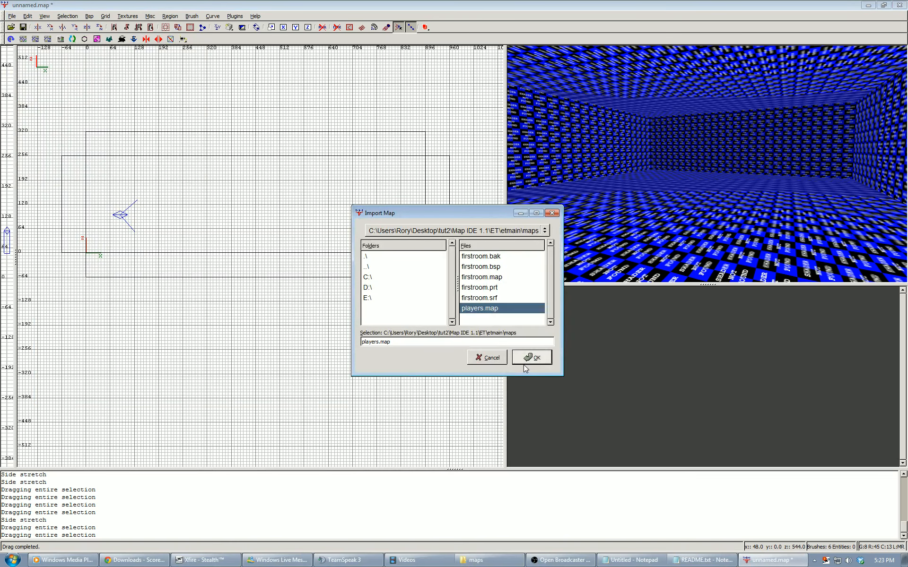
{"action": "left_click", "coordinate": [533, 358]}
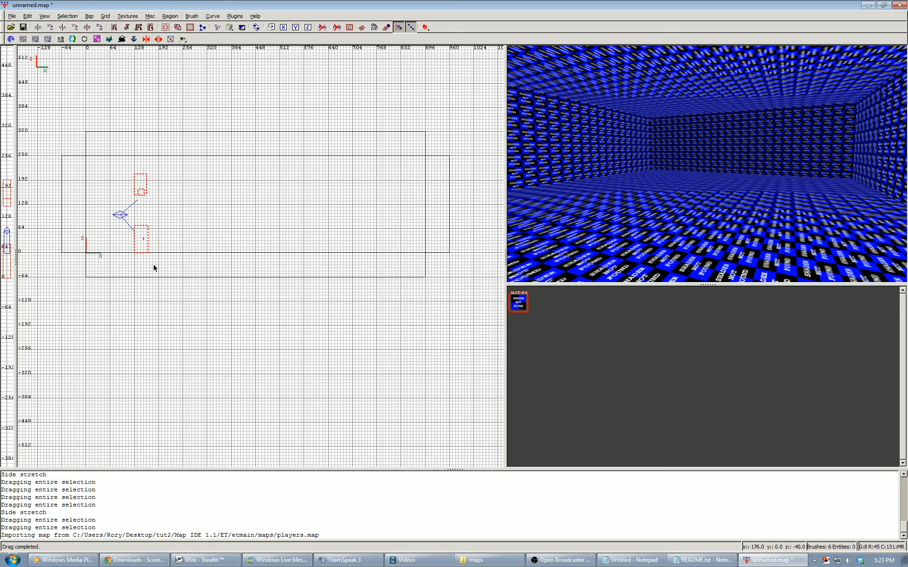
Step: Find the imported player entities in the 3D view and move them inside the room's corner in the XY view
{"action": "right_click", "coordinate": [705, 166]}
{"action": "key", "text": "Up"}
{"action": "key", "text": "Down"}
{"action": "key", "text": "Up"}
{"action": "right_click", "coordinate": [706, 165]}
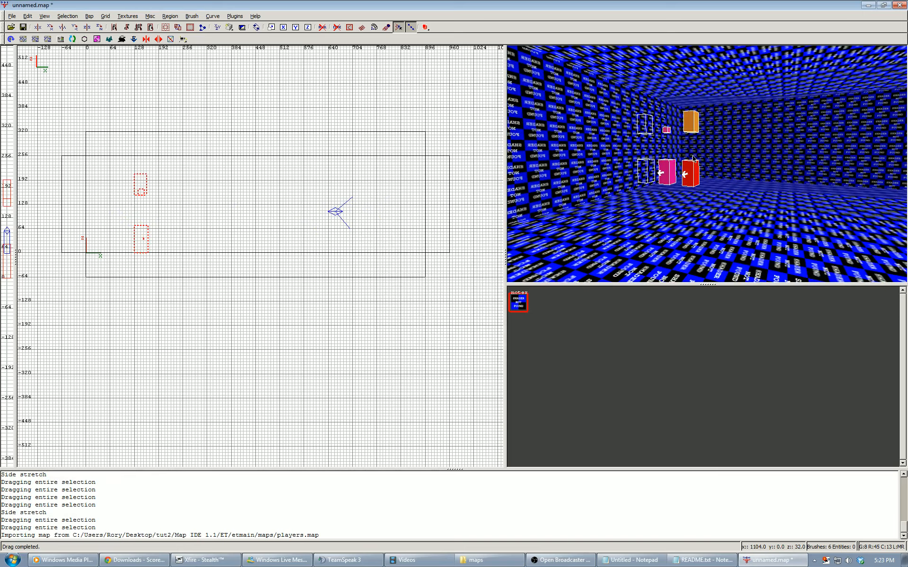
{"action": "scroll", "coordinate": [193, 263], "scroll_direction": "down", "scroll_amount": 1}
{"action": "key", "text": "ctrl+Tab"}
{"action": "key", "text": "ctrl+Tab"}
{"action": "scroll", "coordinate": [302, 283], "scroll_direction": "down", "scroll_amount": 1}
{"action": "scroll", "coordinate": [302, 282], "scroll_direction": "up", "scroll_amount": 1}
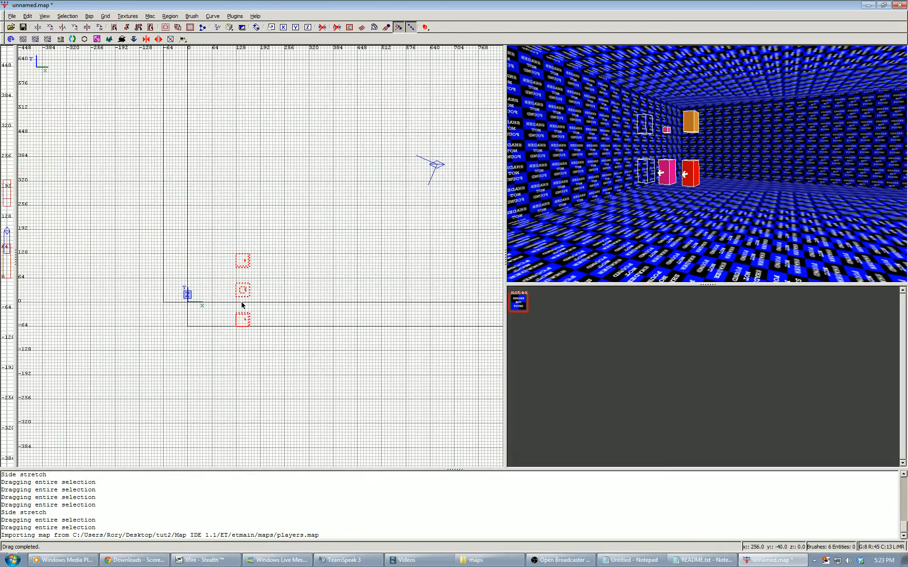
{"action": "mouse_move", "coordinate": [242, 298]}
{"action": "left_mouse_down"}
{"action": "mouse_move", "coordinate": [235, 260]}
{"action": "mouse_move", "coordinate": [218, 247]}
{"action": "left_mouse_up"}
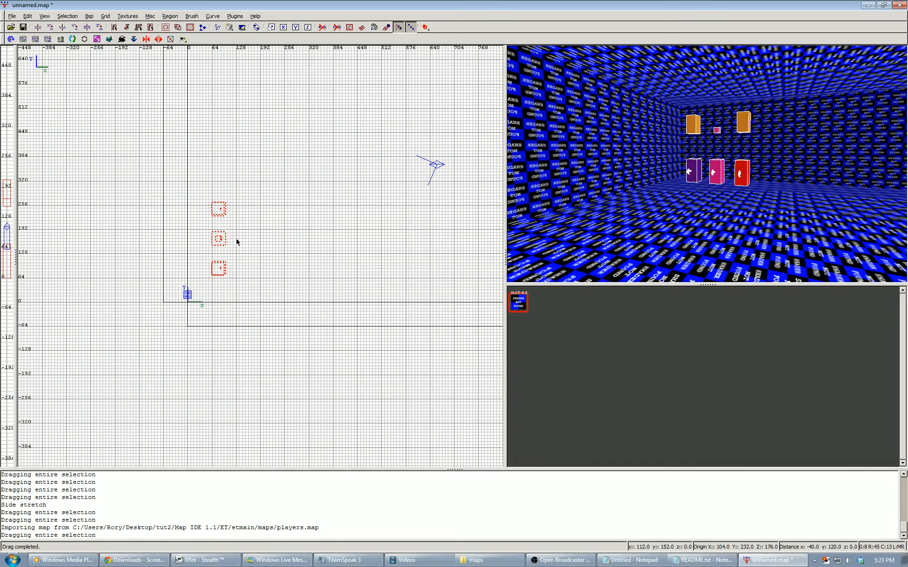
Step: Raise the player entities 8 units above the floor in the XZ view and deselect them
{"action": "right_click", "coordinate": [707, 164]}
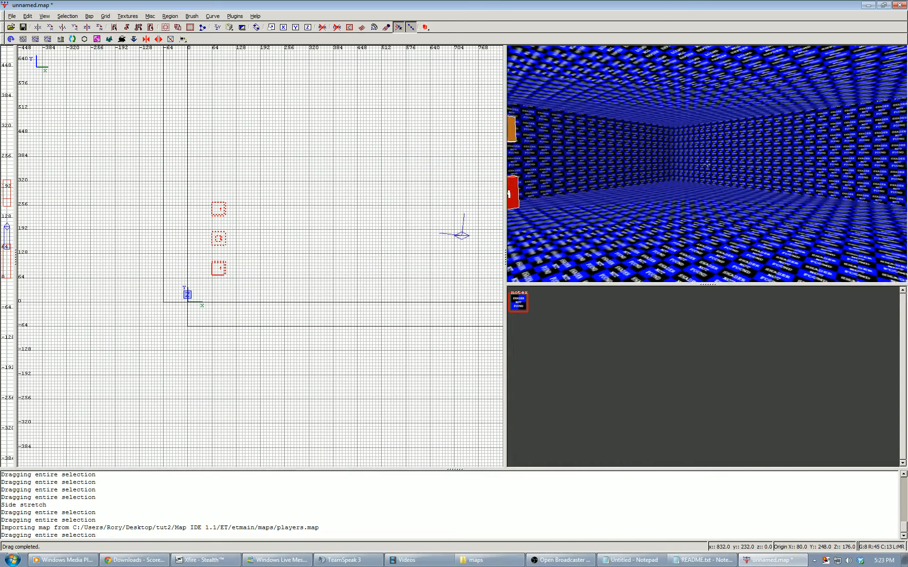
{"action": "right_click", "coordinate": [708, 166]}
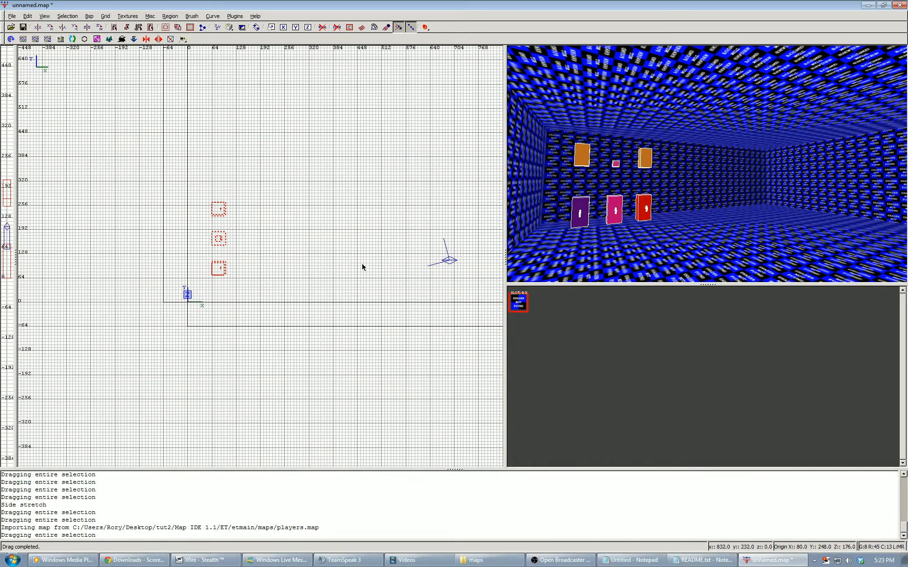
{"action": "right_click_drag", "start_coordinate": [362, 267], "coordinate": [405, 242]}
{"action": "key", "text": "ctrl+Tab"}
{"action": "scroll", "coordinate": [197, 298], "scroll_direction": "up", "scroll_amount": 3}
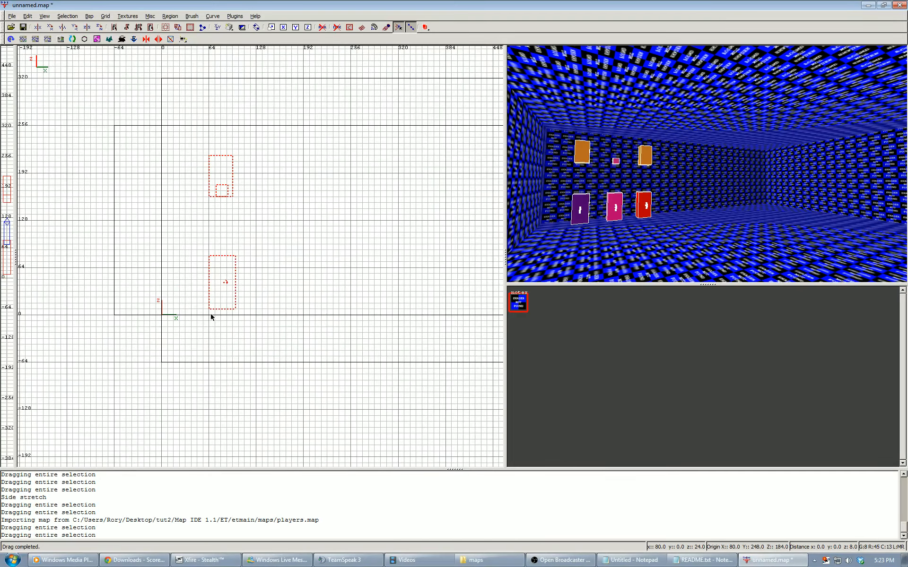
{"action": "right_click", "coordinate": [574, 226]}
{"action": "key", "text": "Up"}
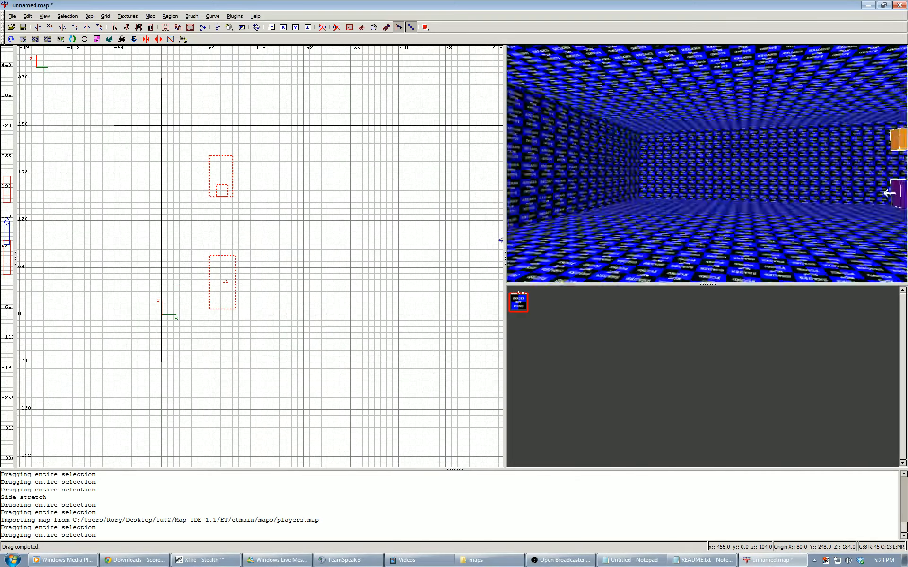
{"action": "right_click", "coordinate": [706, 164]}
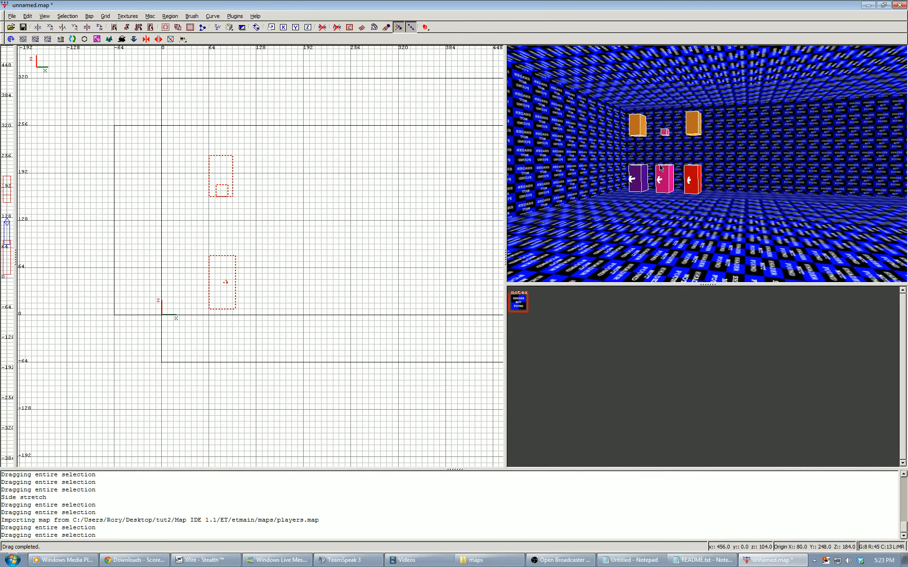
{"action": "key", "text": "Escape"}
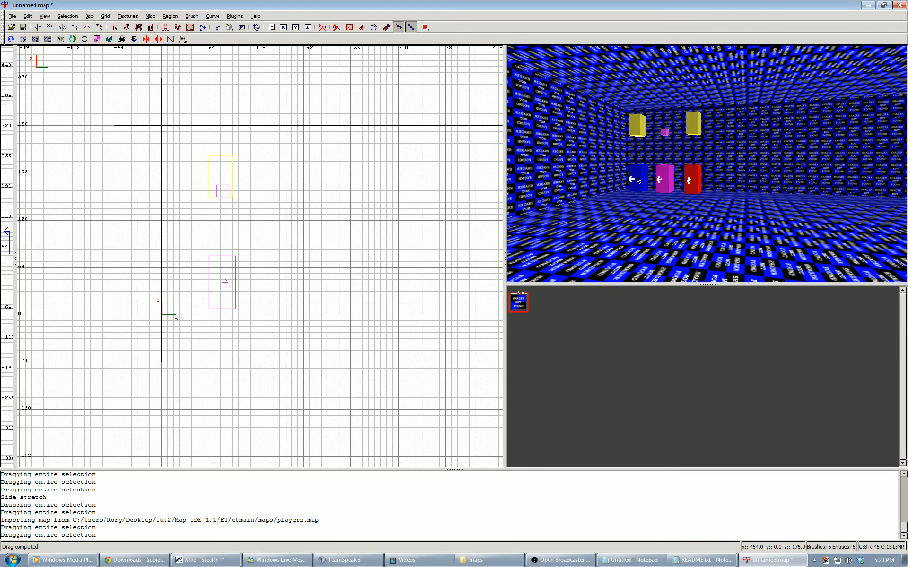
Step: Select each imported player entity in the 3D view one at a time to identify it, clearing the selection between them
{"action": "left_click", "coordinate": [637, 179], "text": "shift"}
{"action": "key", "text": "Escape"}
{"action": "left_click", "coordinate": [695, 185], "text": "shift"}
{"action": "key", "text": "Escape"}
{"action": "left_click", "coordinate": [665, 176], "text": "shift"}
{"action": "key", "text": "Escape"}
{"action": "left_click", "coordinate": [639, 134], "text": "shift"}
{"action": "key", "text": "Escape"}
{"action": "left_click", "coordinate": [695, 129], "text": "shift"}
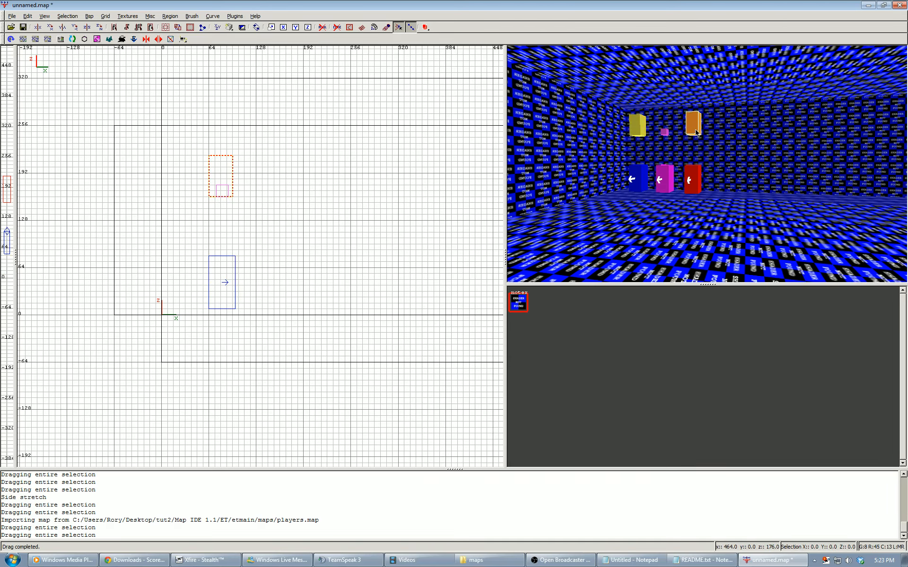
{"action": "key", "text": "Escape"}
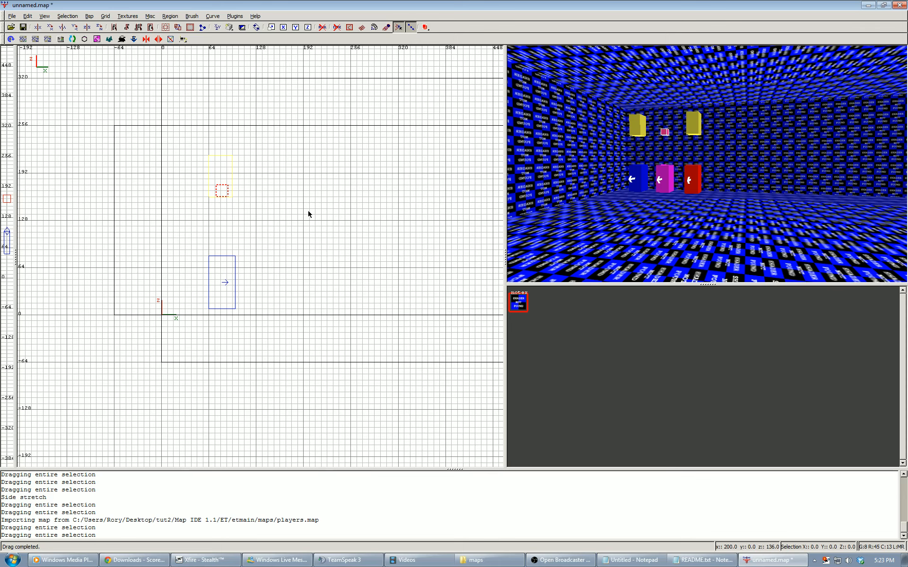
{"action": "key", "text": "Escape"}
Step: Select all the room's walls, the ceiling and the floor in the 3D view and apply the caulk texture to them
{"action": "scroll", "coordinate": [247, 269], "scroll_direction": "down", "scroll_amount": 4}
{"action": "right_click_drag", "start_coordinate": [306, 243], "coordinate": [248, 264]}
{"action": "right_click", "coordinate": [564, 227]}
{"action": "key", "text": "Up"}
{"action": "key", "text": "Down"}
{"action": "key", "text": "Up"}
{"action": "right_click", "coordinate": [707, 164]}
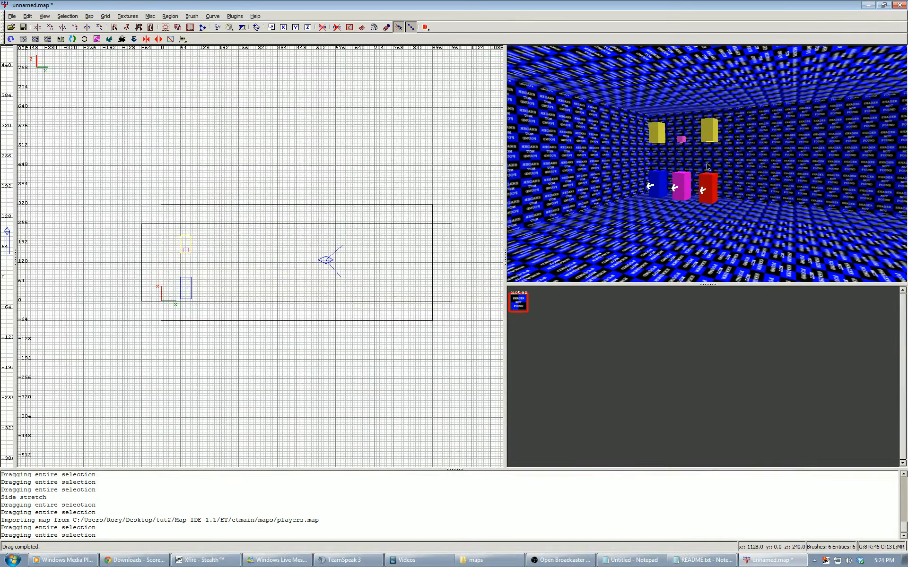
{"action": "left_click", "coordinate": [634, 157], "text": "shift"}
{"action": "left_click", "coordinate": [732, 151], "text": "shift"}
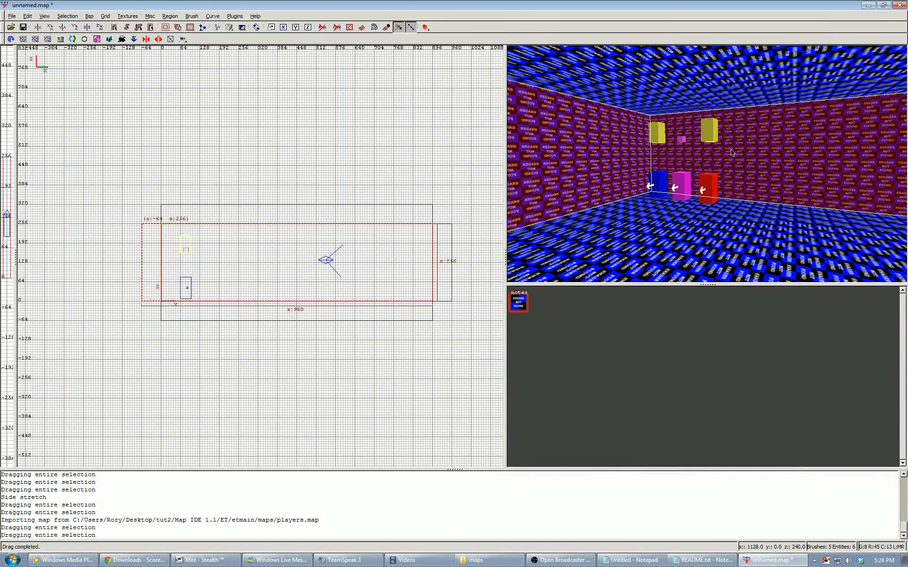
{"action": "left_click", "coordinate": [713, 95], "text": "shift"}
{"action": "left_click", "coordinate": [687, 226], "text": "shift"}
{"action": "right_click", "coordinate": [687, 227]}
{"action": "right_click", "coordinate": [689, 165]}
{"action": "left_click", "coordinate": [690, 167], "text": "shift"}
{"action": "right_click", "coordinate": [689, 167]}
{"action": "key", "text": "Down"}
{"action": "right_click", "coordinate": [707, 164]}
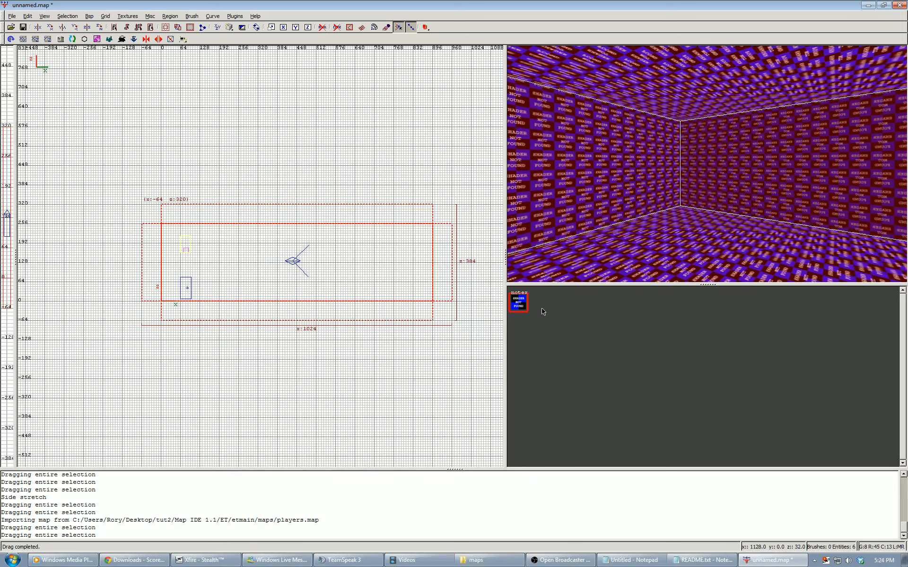
{"action": "left_click", "coordinate": [97, 38]}
Step: Examine the caulked room from outside in the 3D view
{"action": "right_click", "coordinate": [707, 164]}
{"action": "key", "text": "Up"}
{"action": "key", "text": "Down"}
{"action": "key", "text": "Left"}
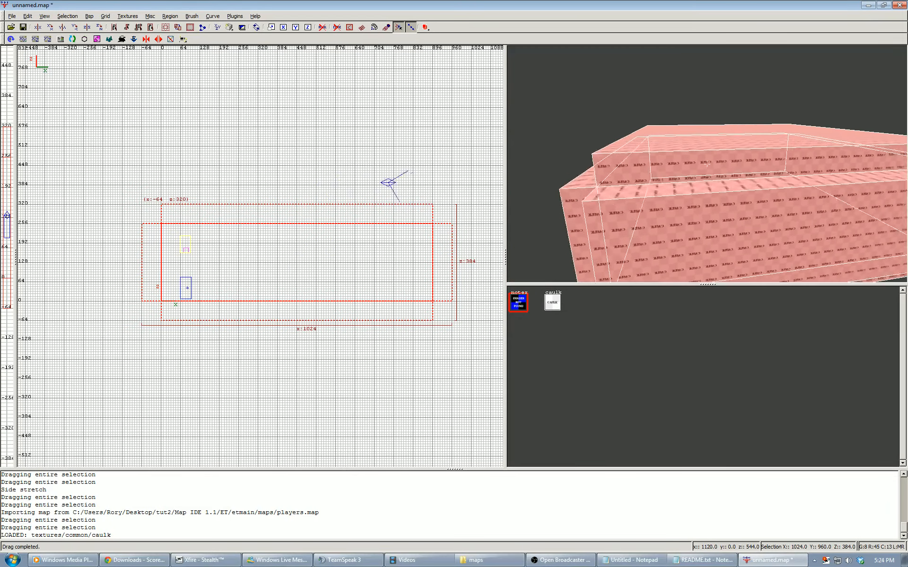
{"action": "key", "text": "Left"}
{"action": "key", "text": "Up"}
{"action": "key", "text": "Down"}
{"action": "right_click", "coordinate": [703, 163]}
Step: Load the common texture set, apply its caulk texture to the selected room brushes and deselect them
{"action": "left_click", "coordinate": [128, 17]}
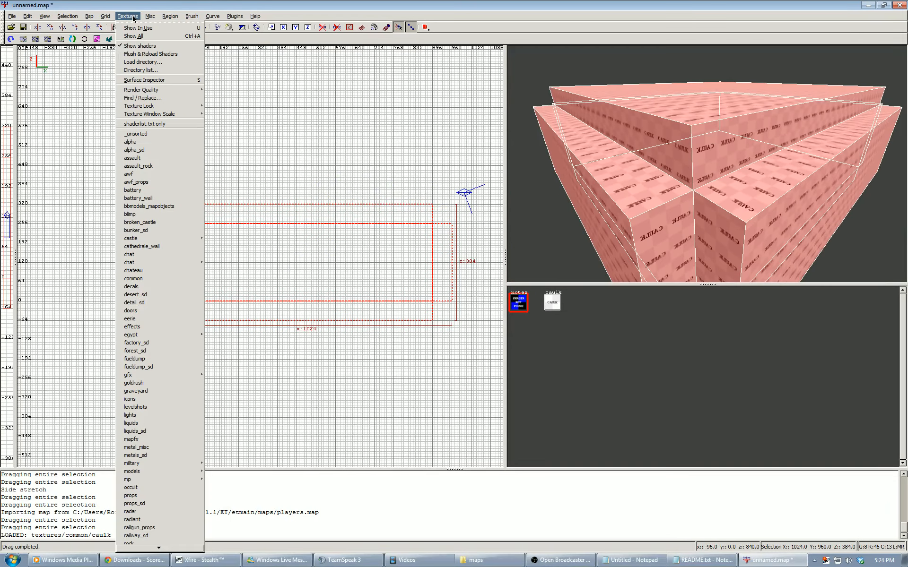
{"action": "left_click", "coordinate": [160, 279]}
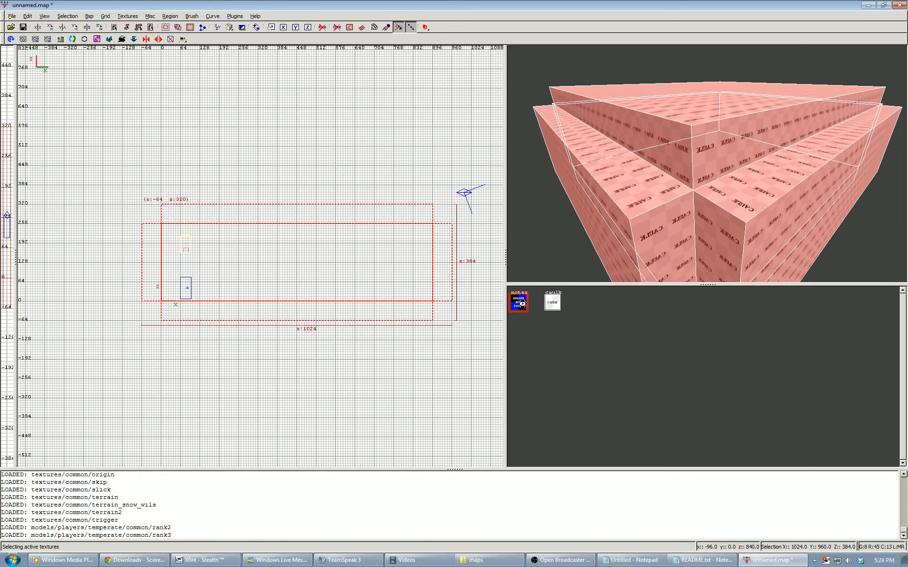
{"action": "left_click", "coordinate": [729, 306]}
{"action": "left_click_drag", "start_coordinate": [464, 193], "coordinate": [340, 254]}
{"action": "key", "text": "Up"}
{"action": "key", "text": "Down"}
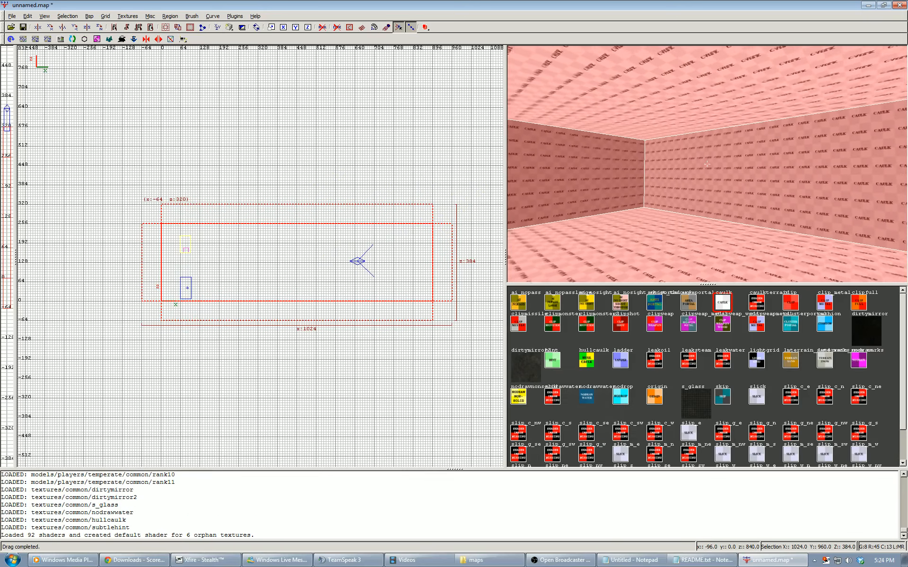
{"action": "right_click", "coordinate": [707, 163]}
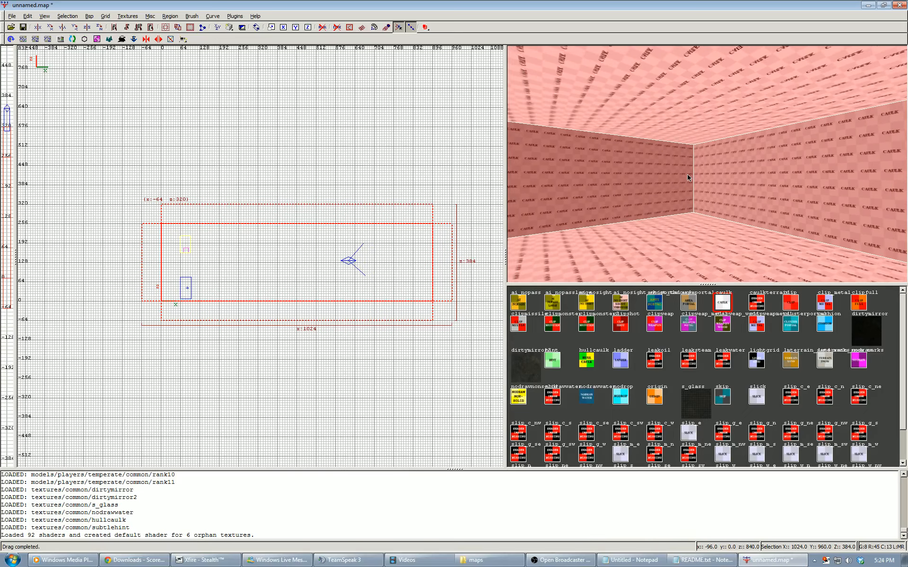
{"action": "key", "text": "Escape"}
Step: Examine the caulk-covered surfaces from inside and outside the room in the 3D view
{"action": "right_click", "coordinate": [687, 175]}
{"action": "key", "text": "Up"}
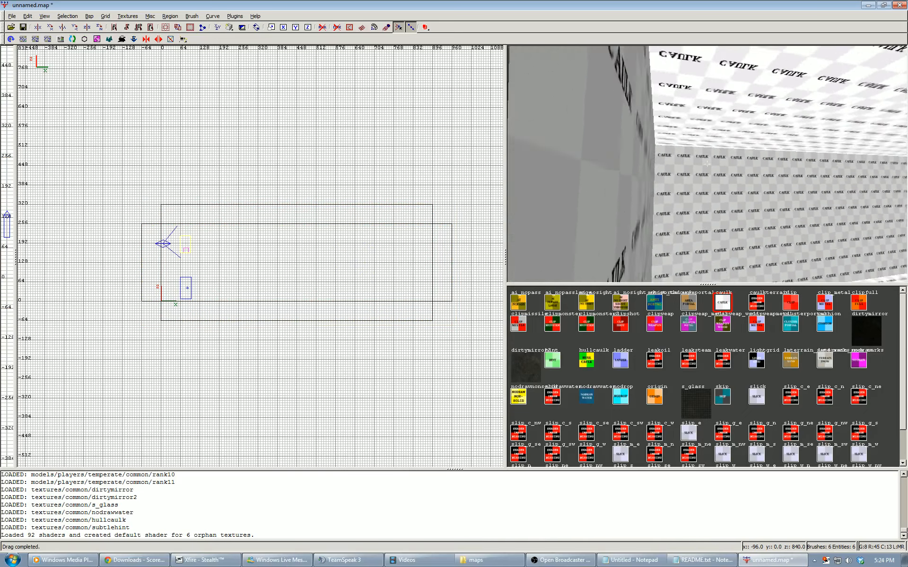
{"action": "key", "text": "Down"}
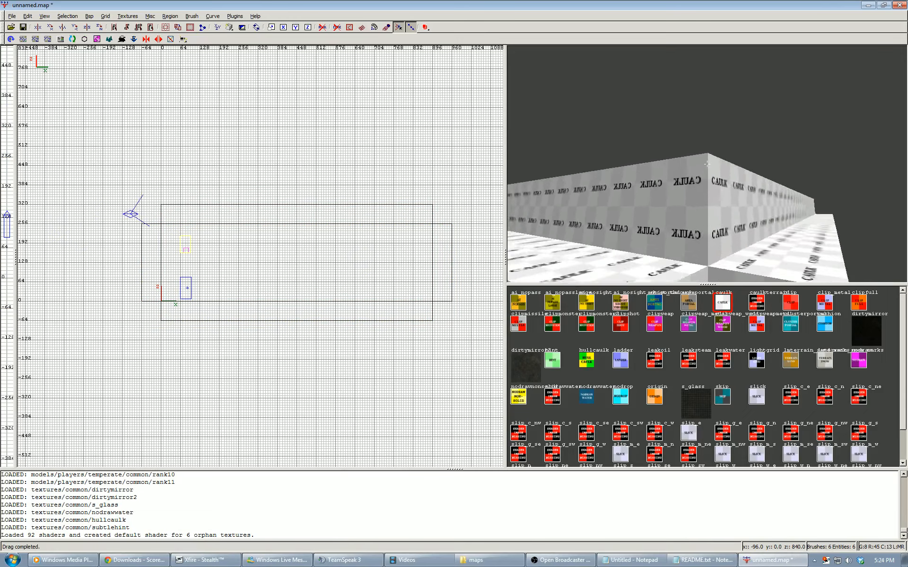
{"action": "key", "text": "Up"}
{"action": "key", "text": "Down"}
{"action": "key", "text": "Up"}
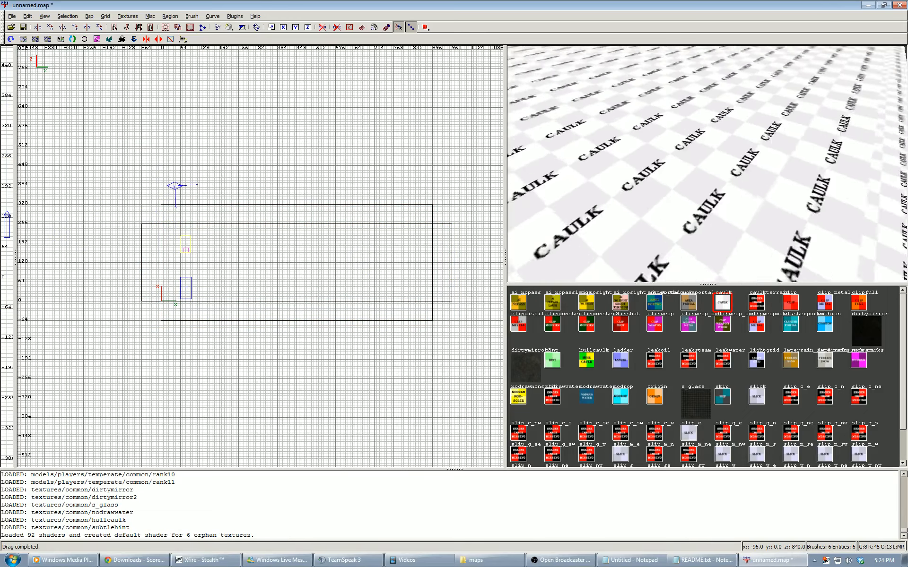
{"action": "key", "text": "Up"}
{"action": "key", "text": "Down"}
{"action": "key", "text": "Up"}
{"action": "key", "text": "Down"}
{"action": "key", "text": "Up"}
{"action": "key", "text": "Up"}
{"action": "key", "text": "Down"}
{"action": "key", "text": "Up"}
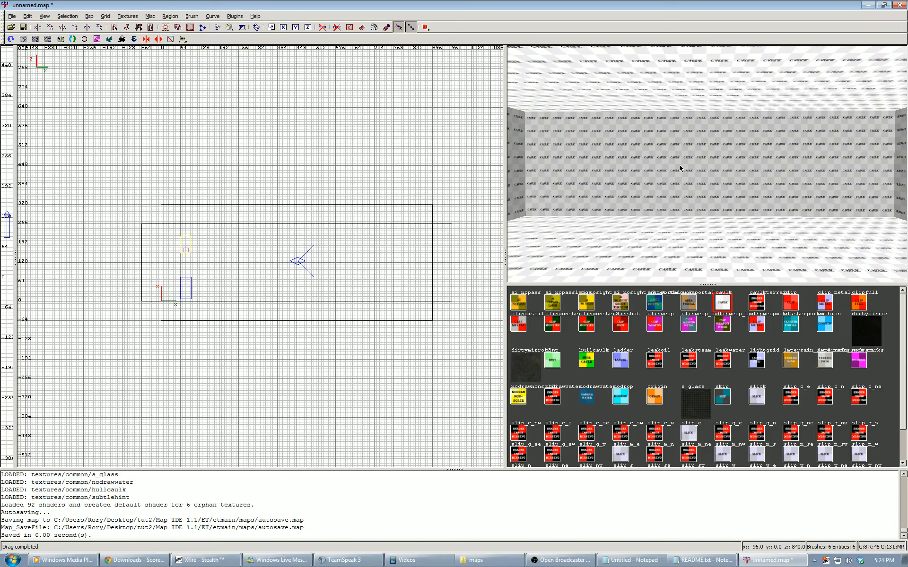
Step: Select one wall's inner face, load the battery_wall texture set, apply wall03_mid to the face and deselect it
{"action": "key", "text": "Up"}
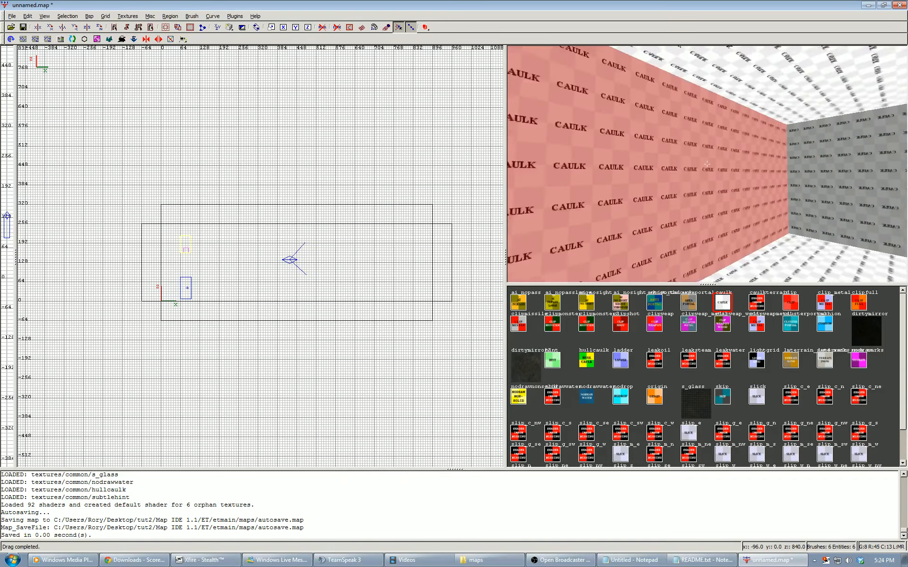
{"action": "key", "text": "Down"}
{"action": "key", "text": "Down"}
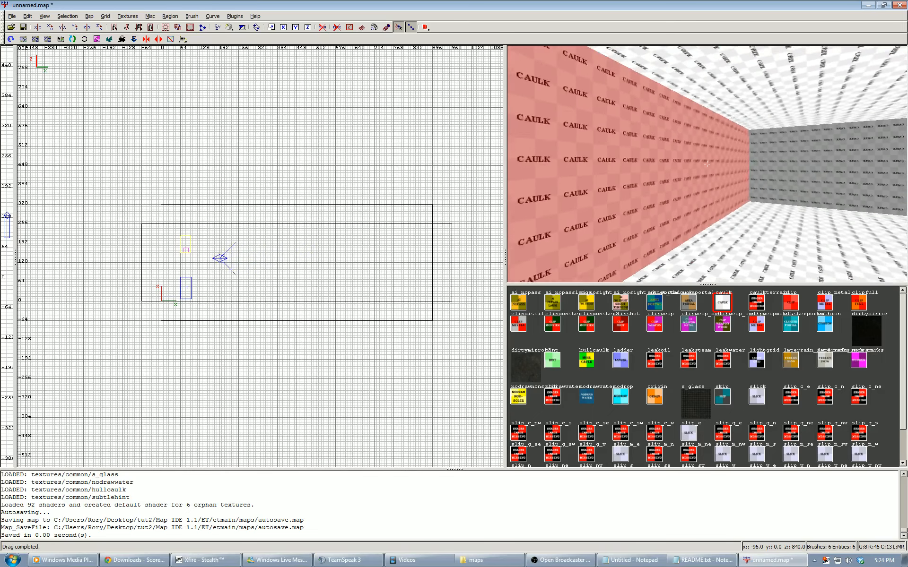
{"action": "key", "text": "Up"}
{"action": "right_click", "coordinate": [707, 164]}
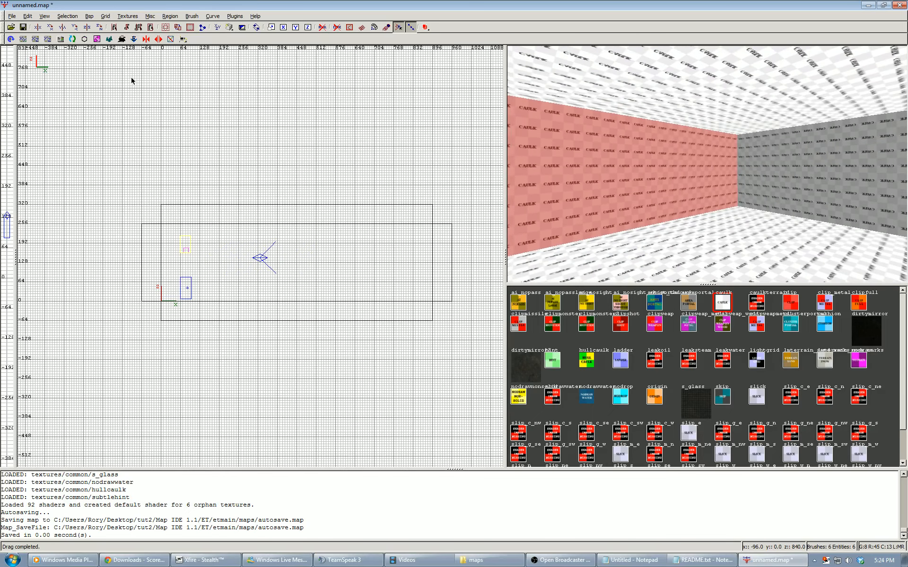
{"action": "left_click", "coordinate": [127, 17]}
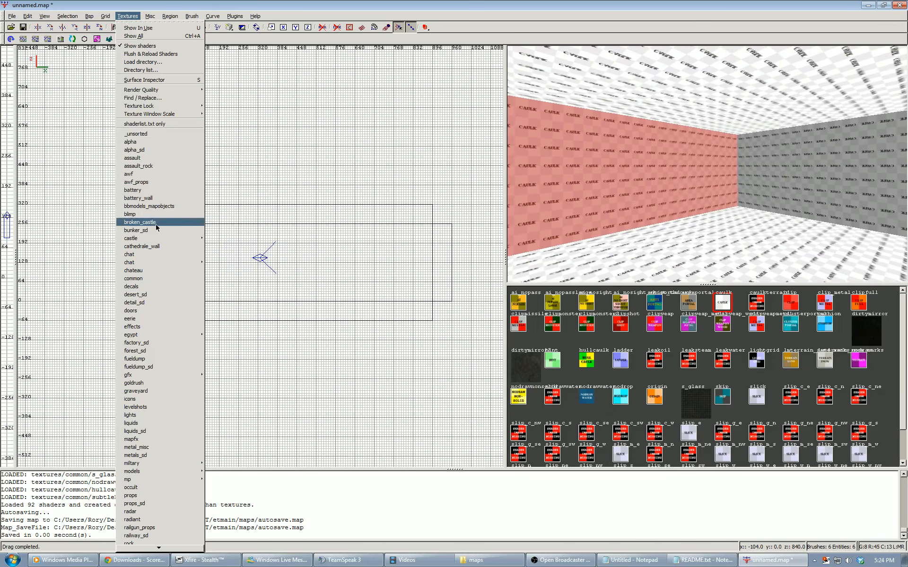
{"action": "left_click", "coordinate": [138, 198]}
{"action": "left_click", "coordinate": [656, 392]}
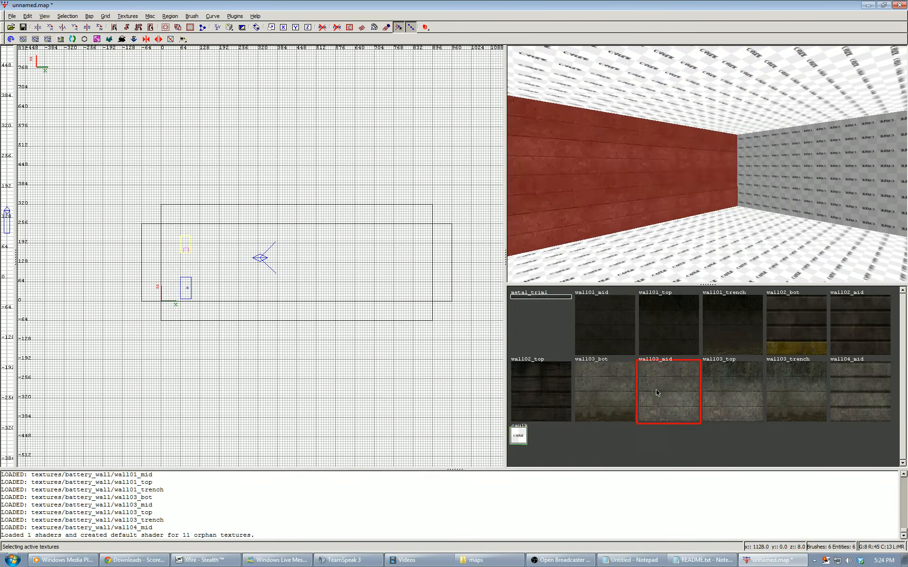
{"action": "right_click", "coordinate": [600, 177]}
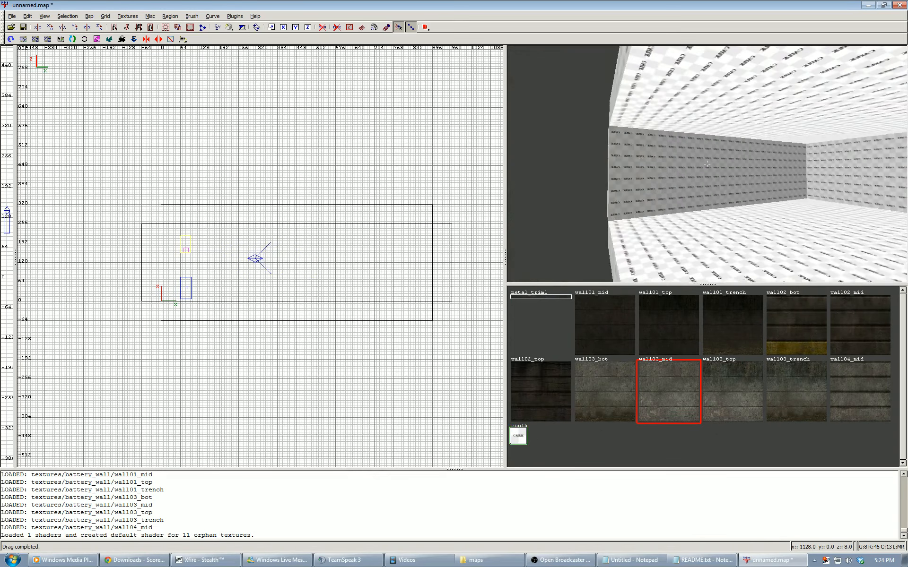
{"action": "right_click", "coordinate": [707, 165]}
{"action": "key", "text": "Up"}
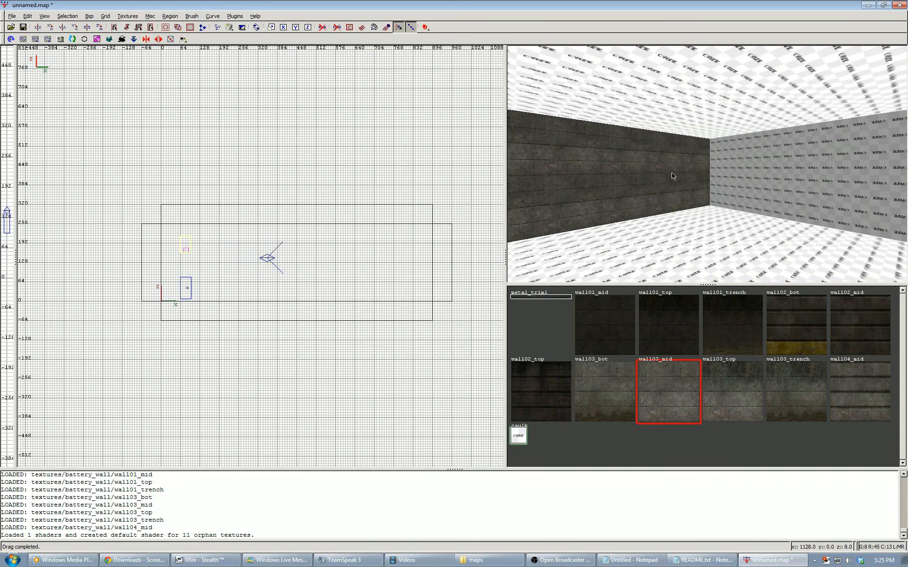
Step: Apply the wall03_mid texture to the inner faces of the room's remaining caulked walls
{"action": "left_click", "coordinate": [734, 382]}
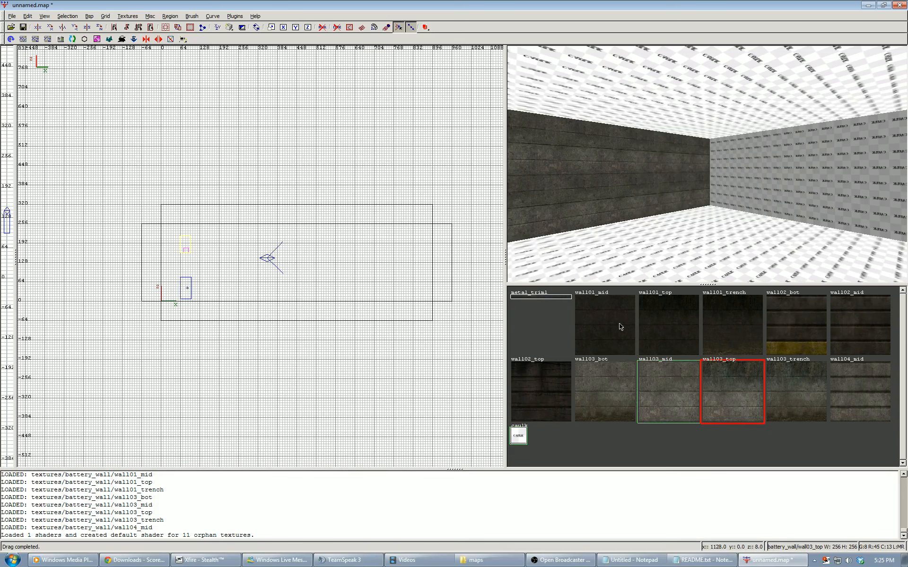
{"action": "left_click", "coordinate": [662, 388]}
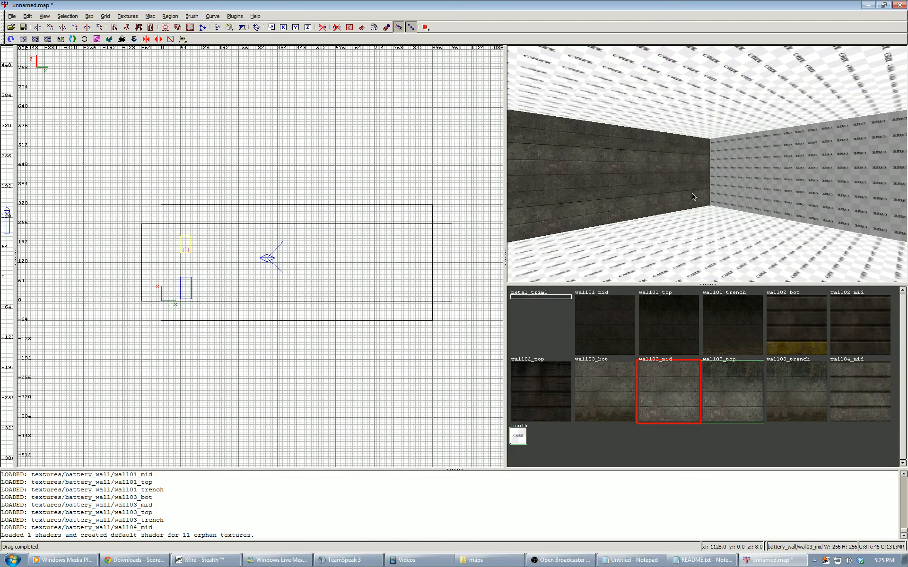
{"action": "right_click", "coordinate": [679, 186]}
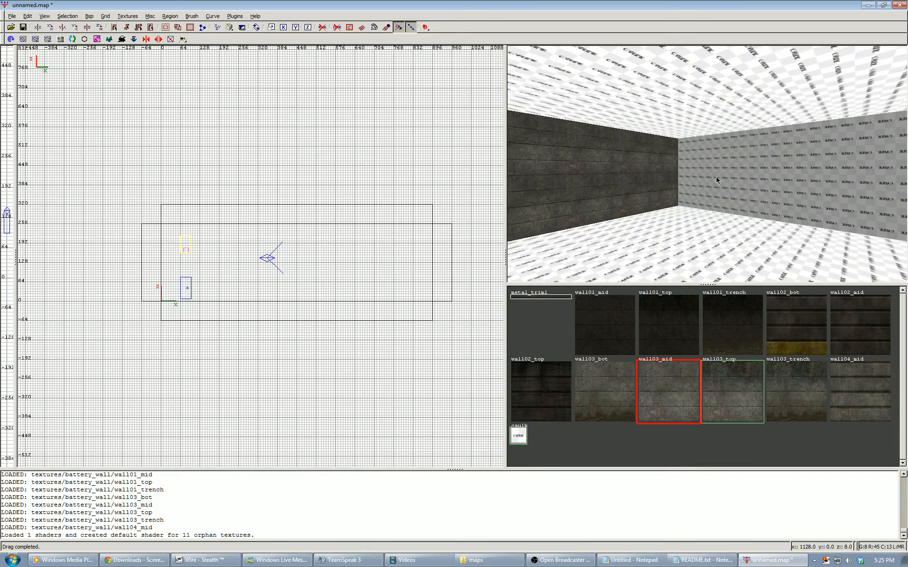
{"action": "middle_click", "coordinate": [735, 175], "text": "ctrl+shift"}
{"action": "right_click", "coordinate": [739, 175]}
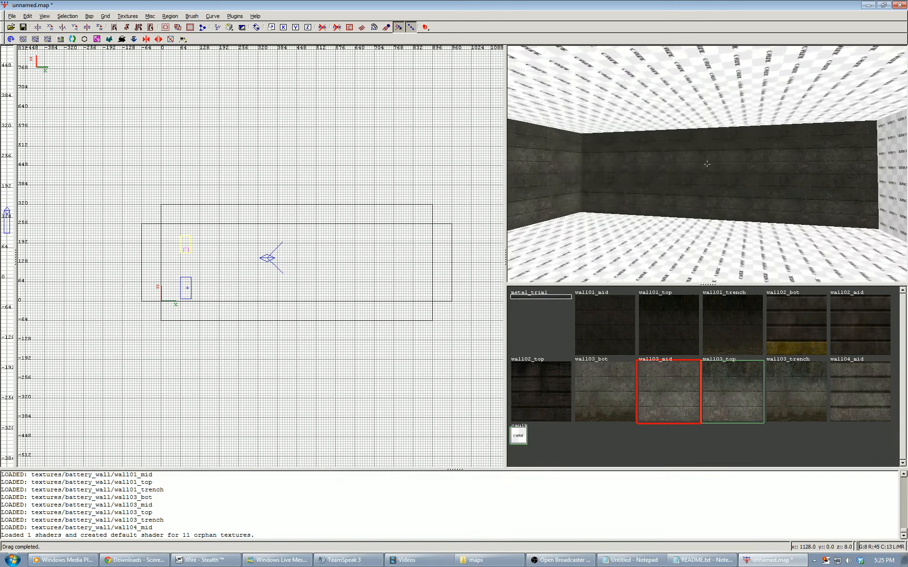
{"action": "right_click", "coordinate": [729, 167]}
{"action": "right_click", "coordinate": [728, 168]}
{"action": "right_click", "coordinate": [711, 161]}
{"action": "middle_click", "coordinate": [713, 161], "text": "ctrl+shift"}
{"action": "right_click", "coordinate": [723, 157]}
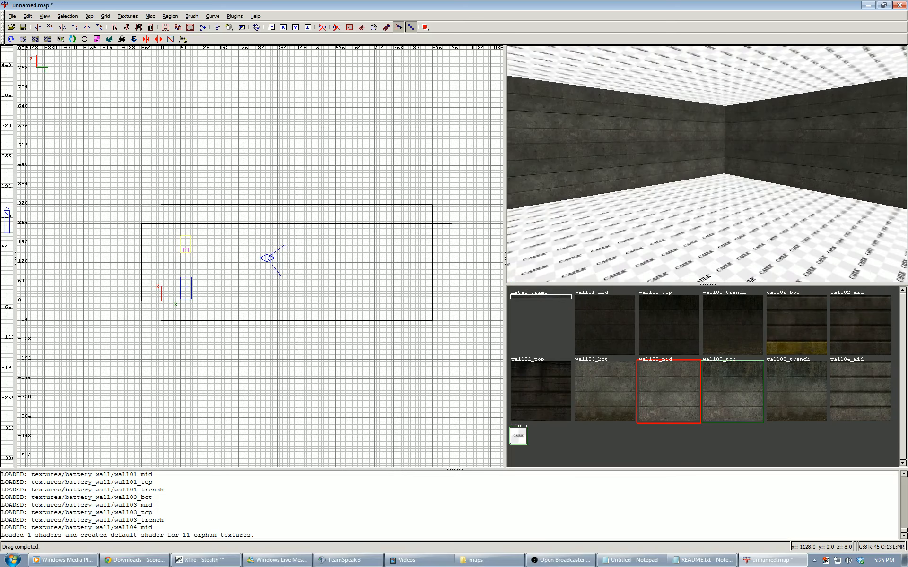
{"action": "right_click", "coordinate": [707, 164]}
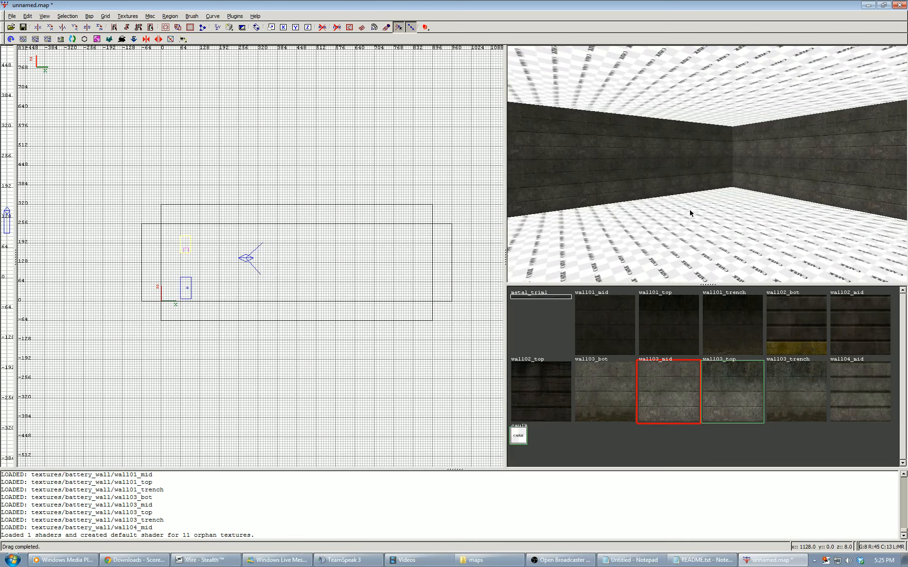
Step: Select the floor's inner face, load the assault_rock texture set, apply concrete_m02 and deselect the face
{"action": "left_click", "coordinate": [699, 232], "text": "ctrl+shift"}
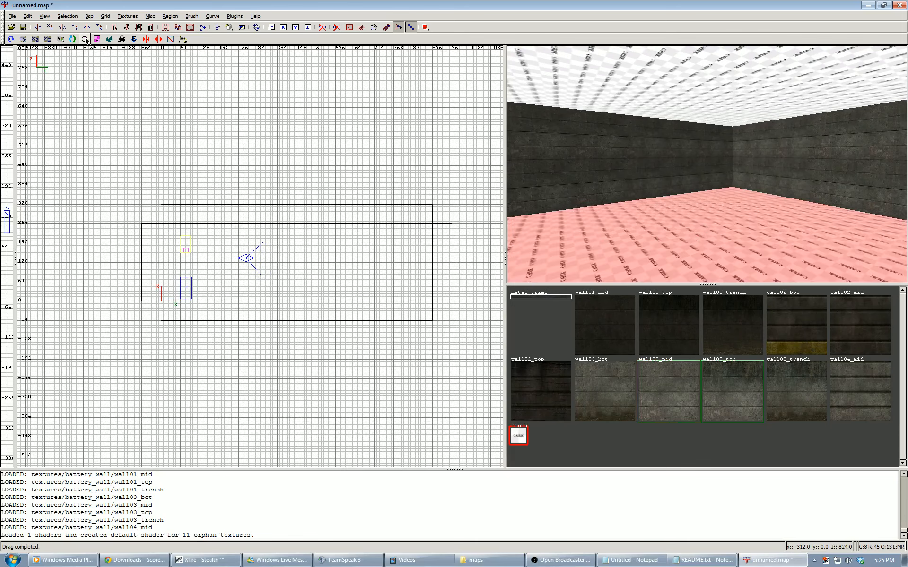
{"action": "left_click", "coordinate": [127, 16]}
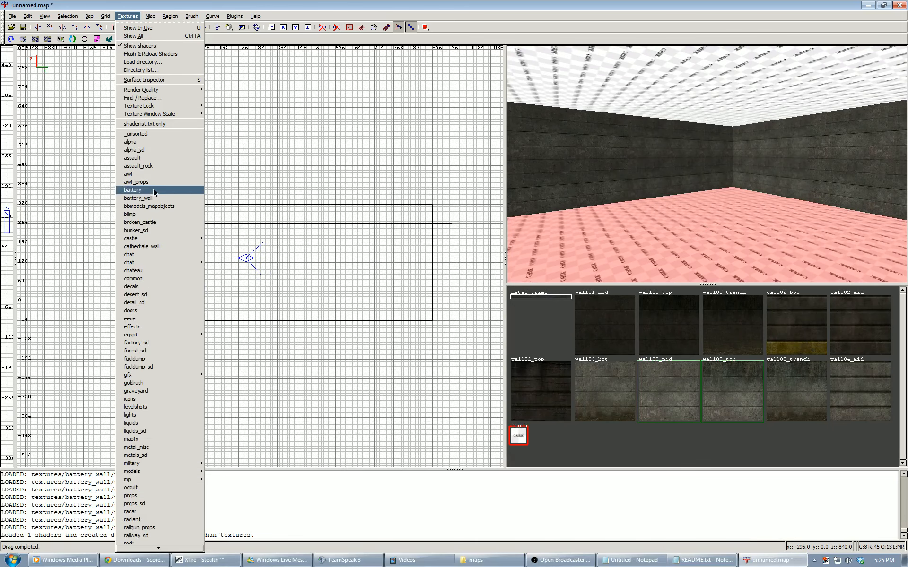
{"action": "left_click", "coordinate": [138, 166]}
{"action": "left_click", "coordinate": [569, 294]}
{"action": "left_click", "coordinate": [644, 213], "text": "ctrl+shift"}
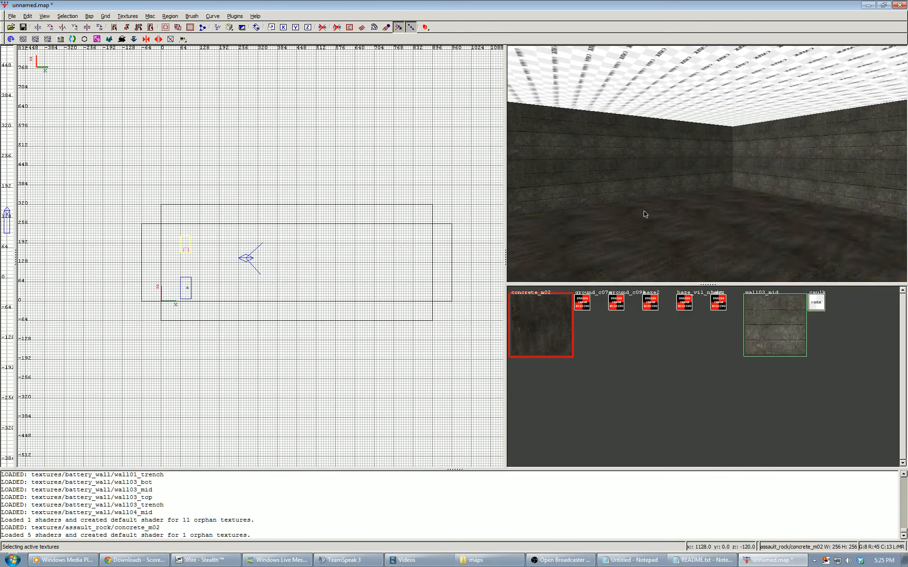
Step: Select the ceiling's inner face, load the skies_sd texture set, apply sd_sivasky and deselect the face
{"action": "left_click", "coordinate": [648, 132], "text": "ctrl+shift"}
{"action": "left_click", "coordinate": [135, 17]}
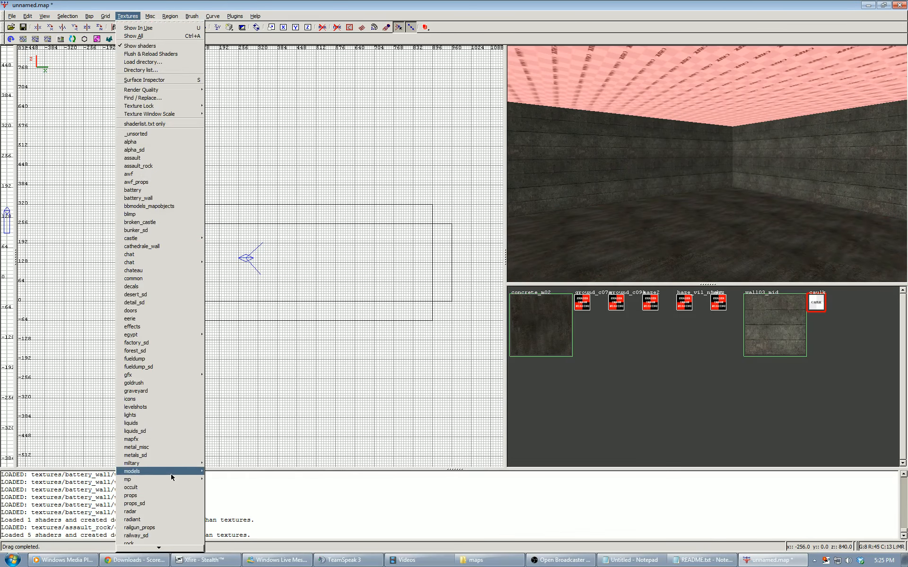
{"action": "mouse_move", "coordinate": [171, 475]}
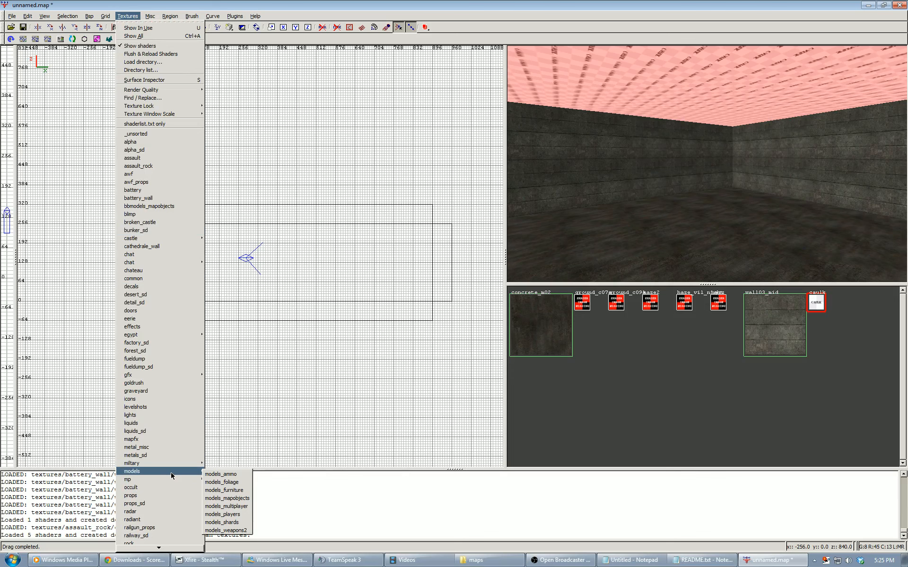
{"action": "mouse_move", "coordinate": [165, 547]}
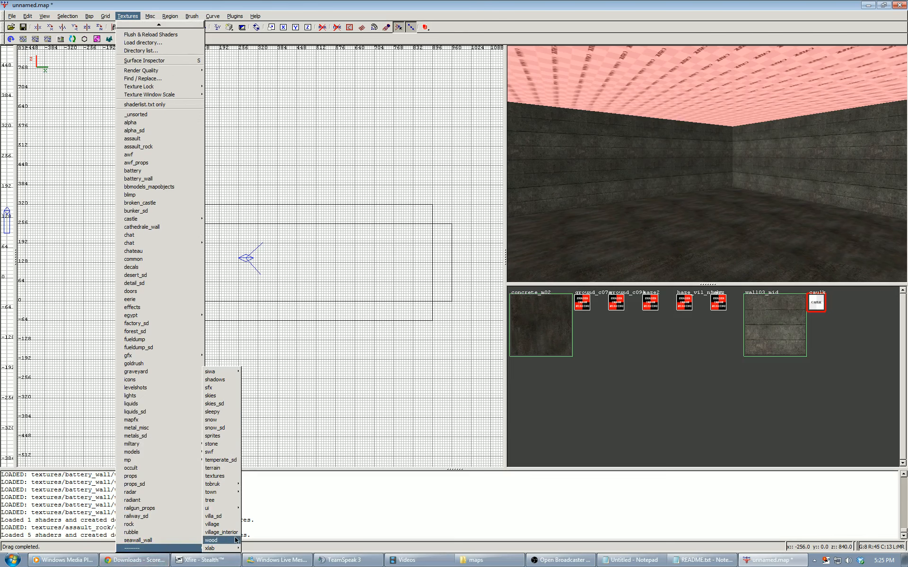
{"action": "left_click", "coordinate": [222, 405]}
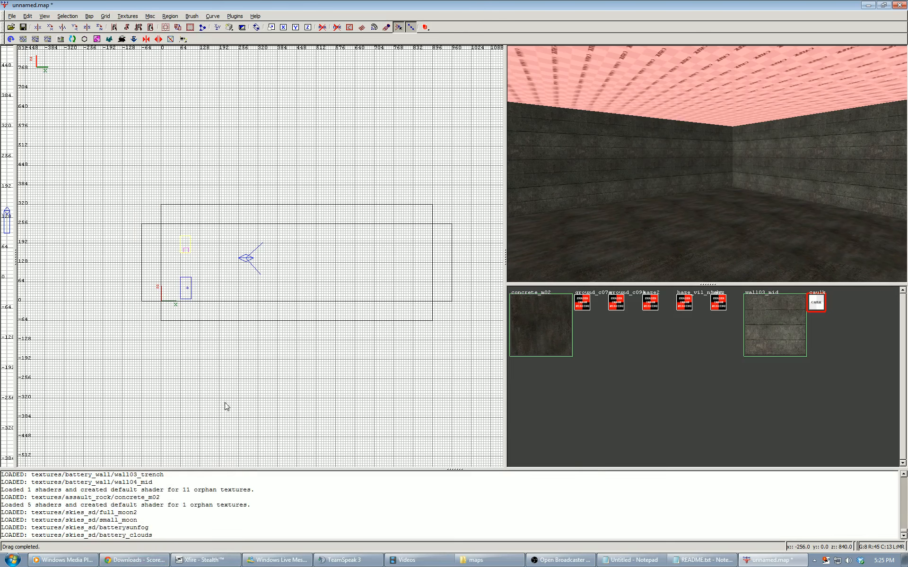
{"action": "left_click", "coordinate": [808, 370]}
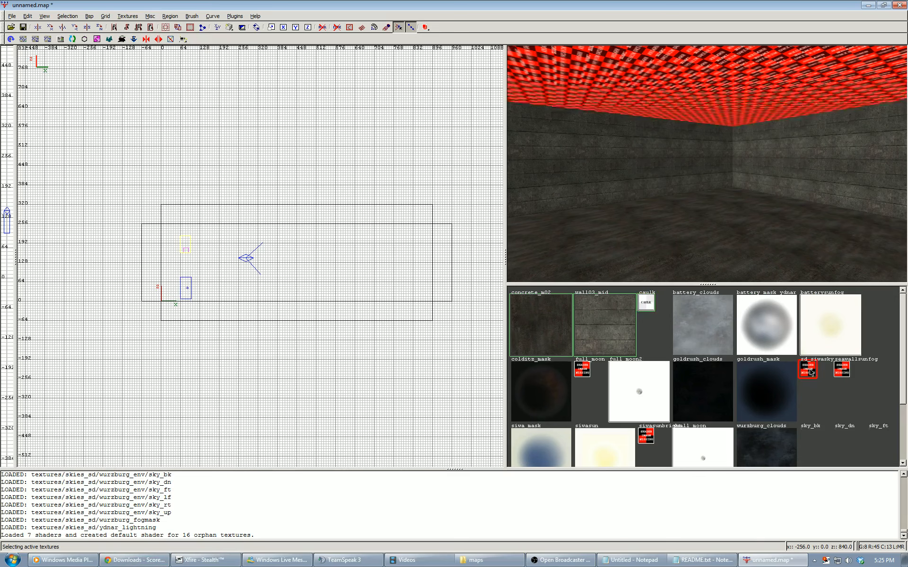
{"action": "key", "text": "Escape"}
Step: Save the map as 2ndroom.map in the etmain maps folder
{"action": "right_click", "coordinate": [724, 207]}
{"action": "key", "text": "Up"}
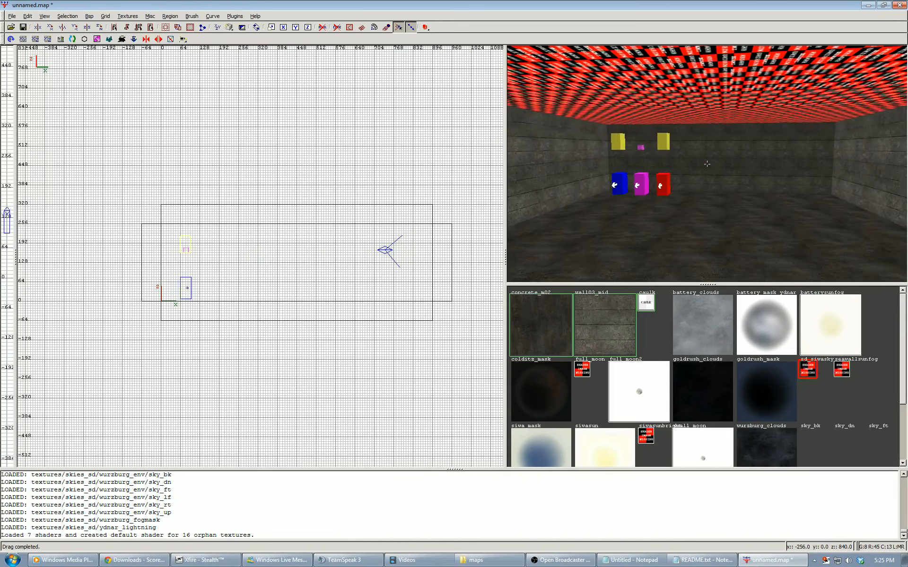
{"action": "key", "text": "Left"}
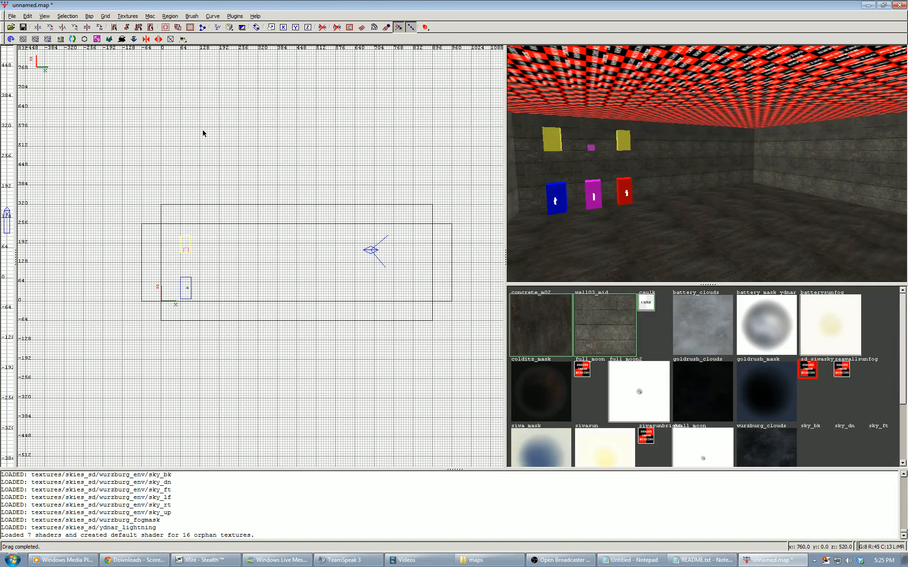
{"action": "left_click", "coordinate": [12, 16]}
{"action": "left_click", "coordinate": [30, 73]}
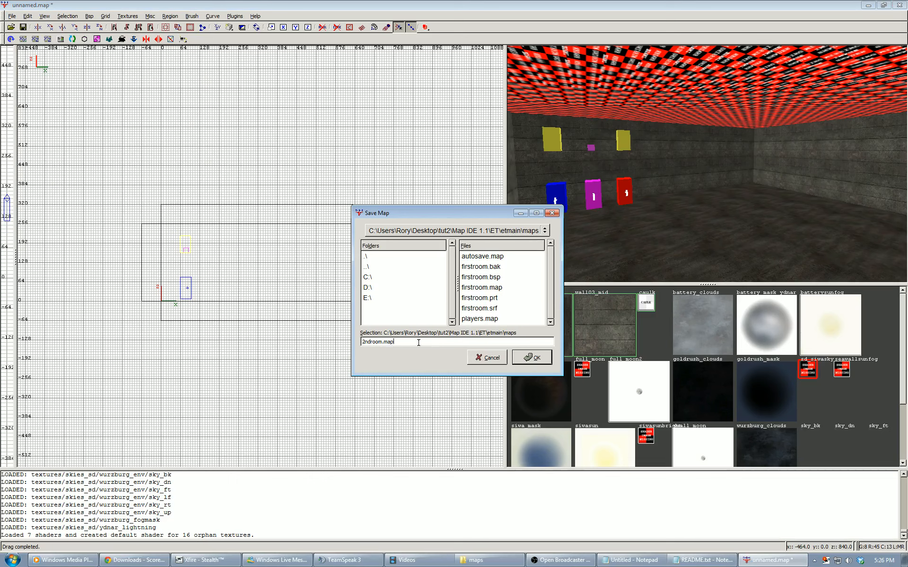
{"action": "left_click", "coordinate": [531, 357]}
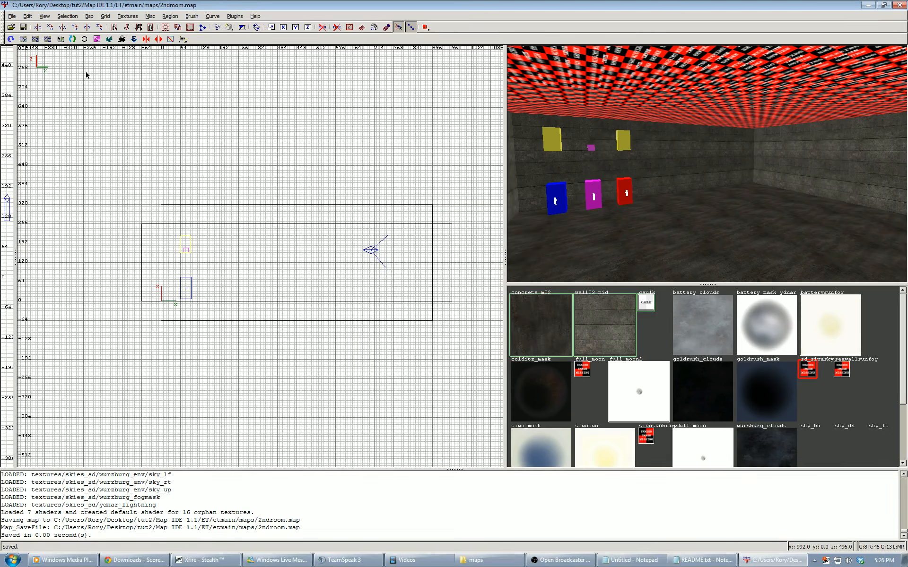
Step: Compile the map with the single BSP -meta option of q3map2
{"action": "left_click", "coordinate": [89, 16]}
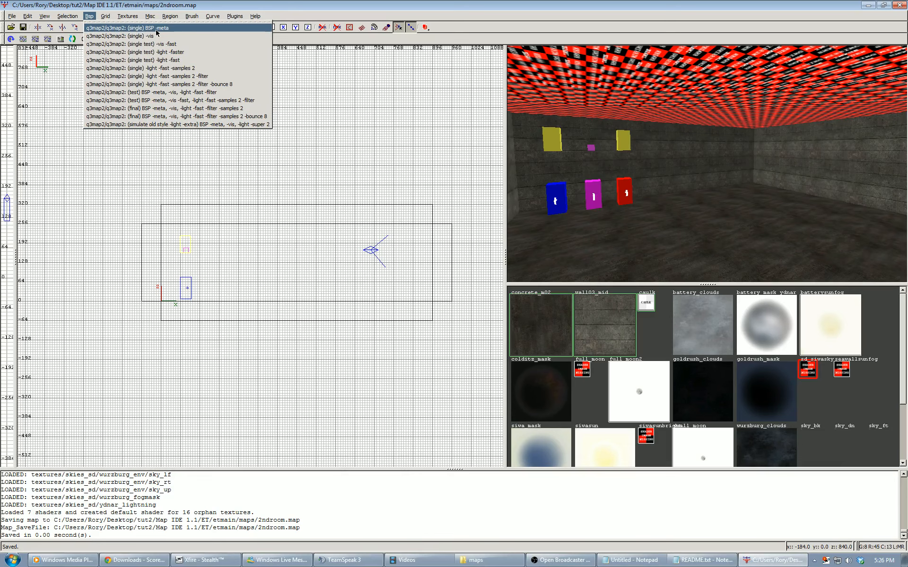
{"action": "left_click", "coordinate": [150, 29]}
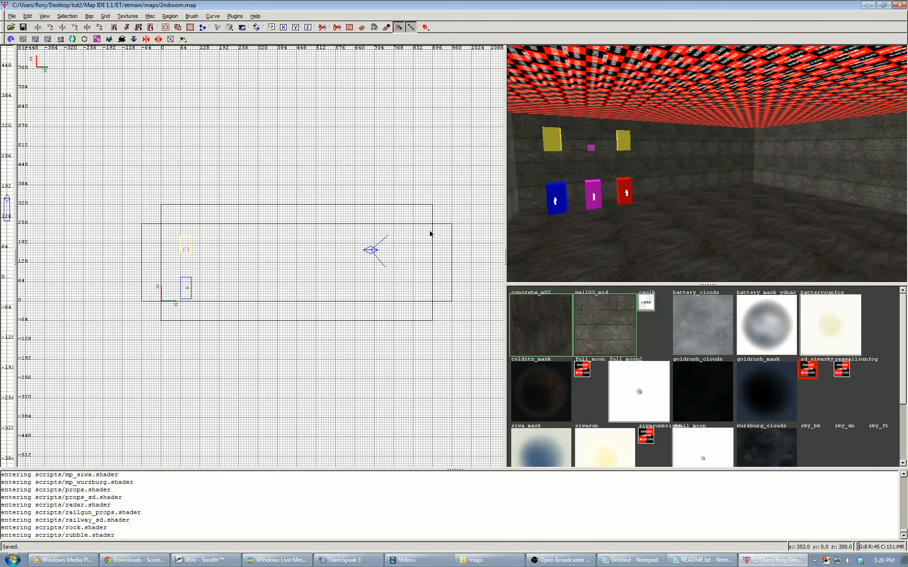
{"action": "right_click", "coordinate": [673, 204]}
{"action": "key", "text": "Up"}
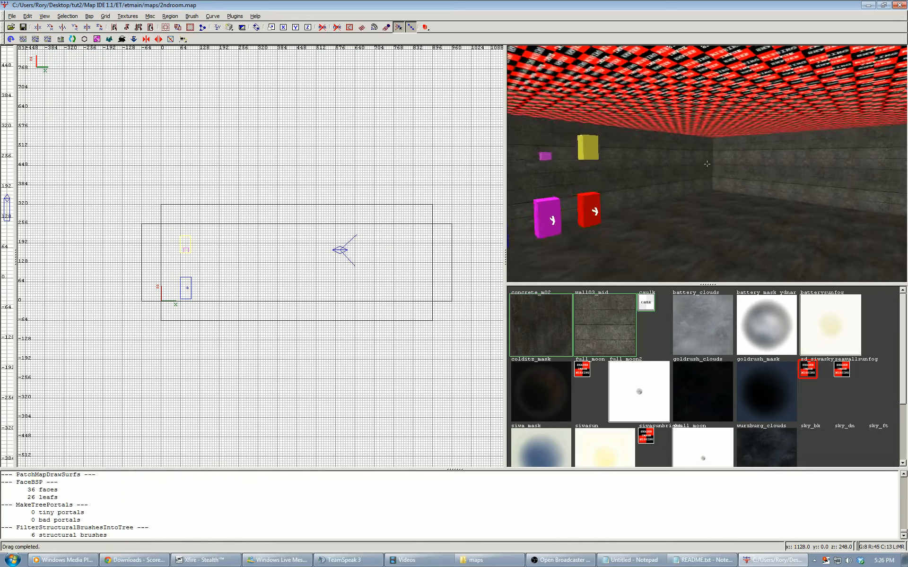
{"action": "key", "text": "Up"}
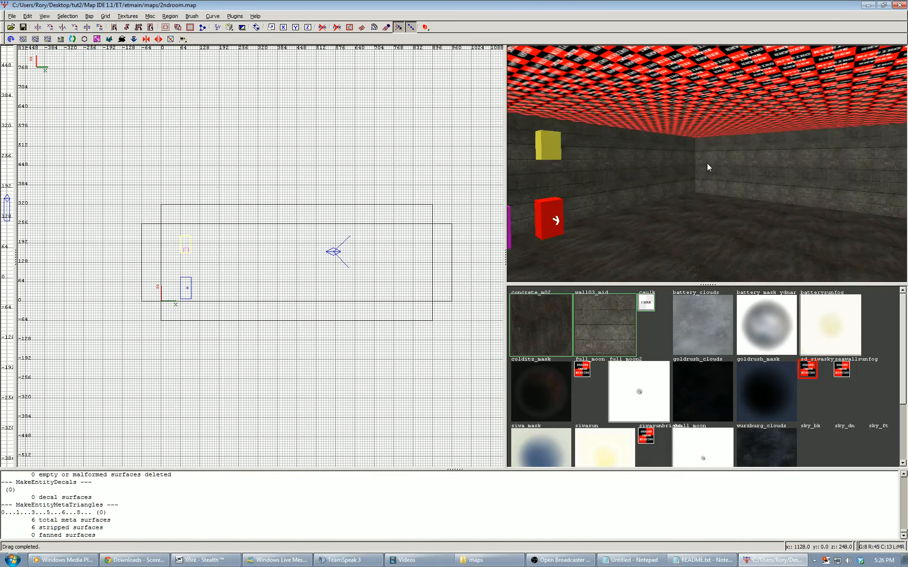
{"action": "right_click", "coordinate": [671, 181]}
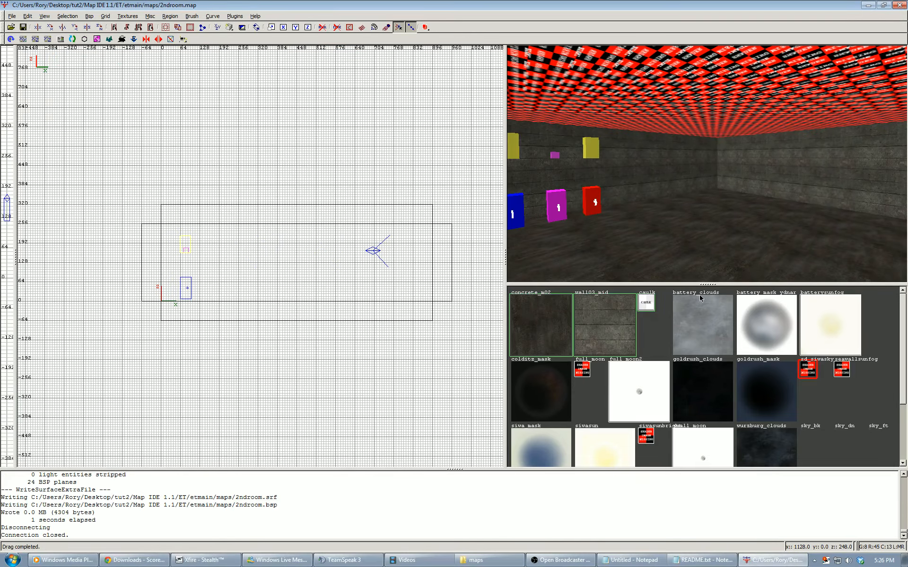
Step: Switch to the file explorer, go up to the Map IDE 1.1 folder and open MScfg.ini in Notepad++
{"action": "left_click", "coordinate": [475, 560]}
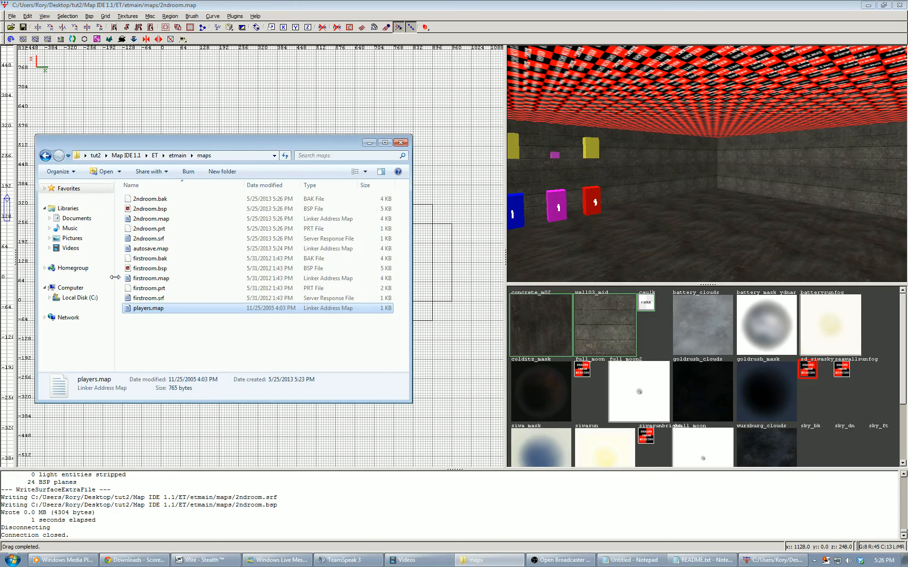
{"action": "left_click", "coordinate": [126, 155]}
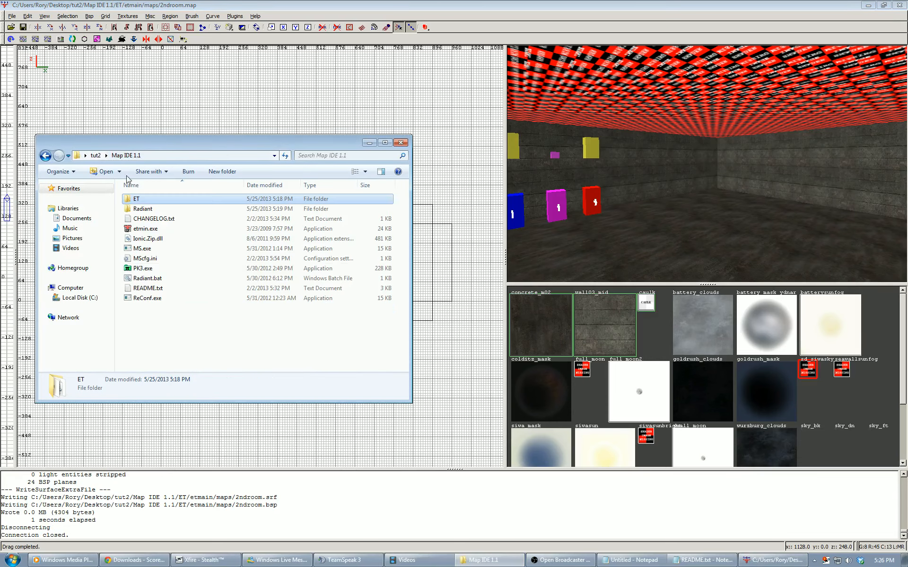
{"action": "right_click", "coordinate": [149, 258]}
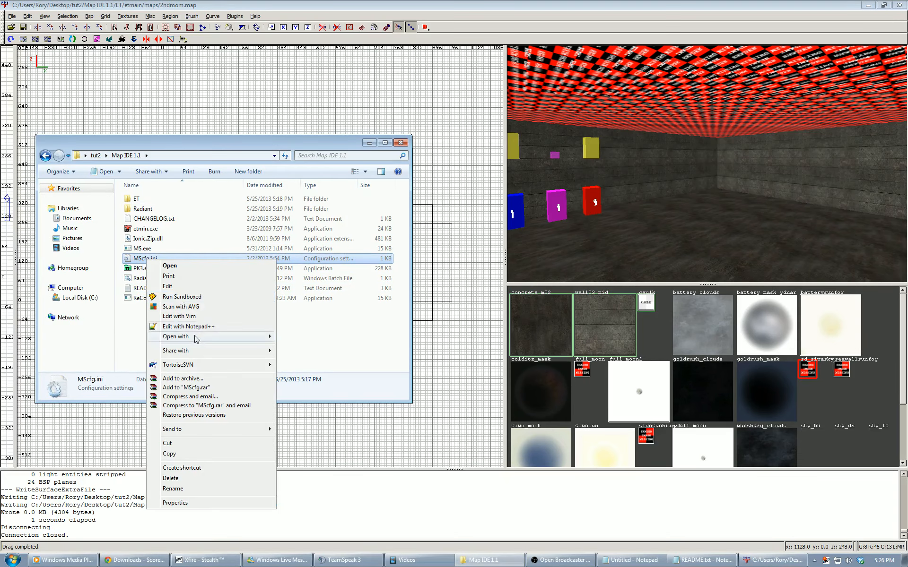
{"action": "left_click", "coordinate": [198, 326]}
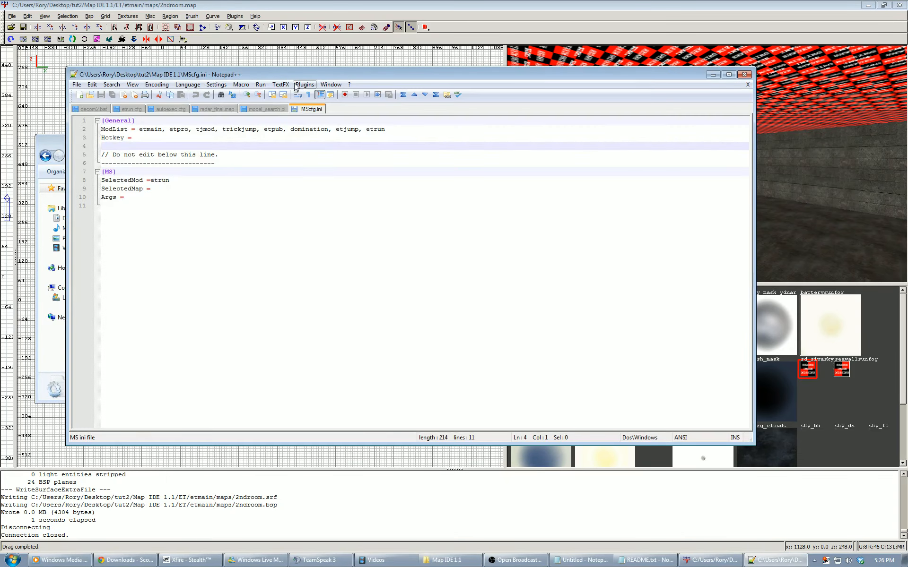
Step: Set Hotkey to F7 in MScfg.ini, save the file and close the editor
{"action": "left_click_drag", "start_coordinate": [285, 75], "coordinate": [385, 66]}
{"action": "left_click", "coordinate": [252, 129]}
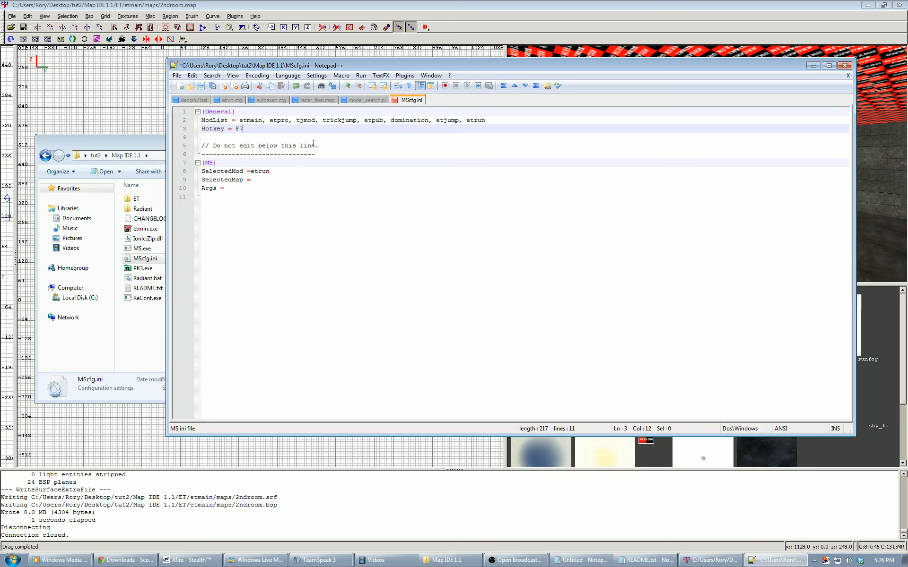
{"action": "key", "text": "ctrl+s"}
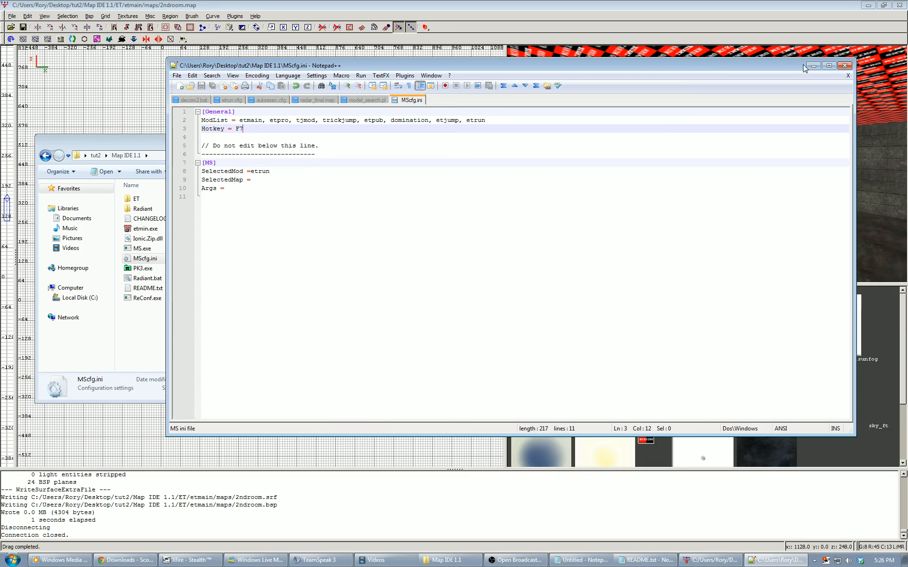
{"action": "left_click", "coordinate": [846, 66]}
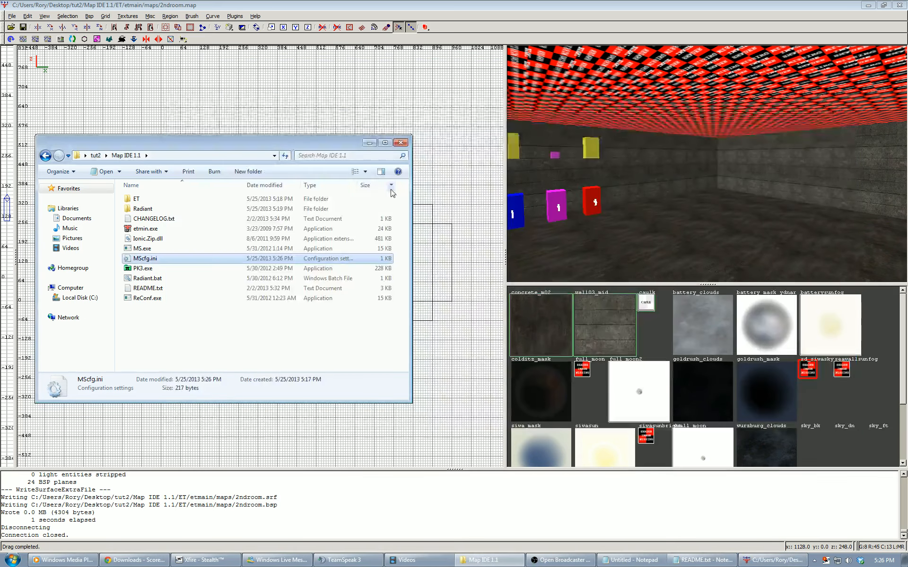
Step: Run MS.exe, start the 2ndroom map with the etrun mod and look around the room in Enemy Territory
{"action": "double_click", "coordinate": [142, 248]}
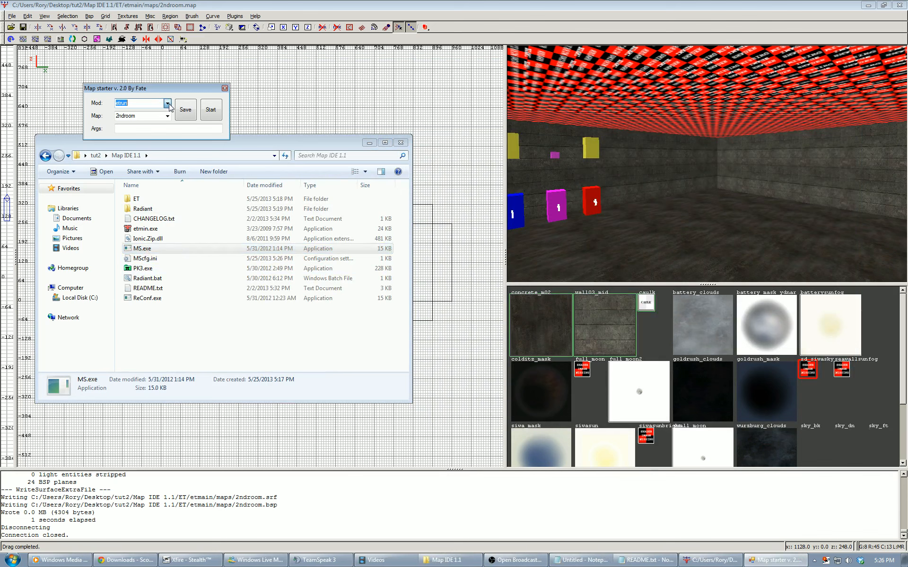
{"action": "left_click", "coordinate": [166, 118]}
{"action": "left_click", "coordinate": [166, 118]}
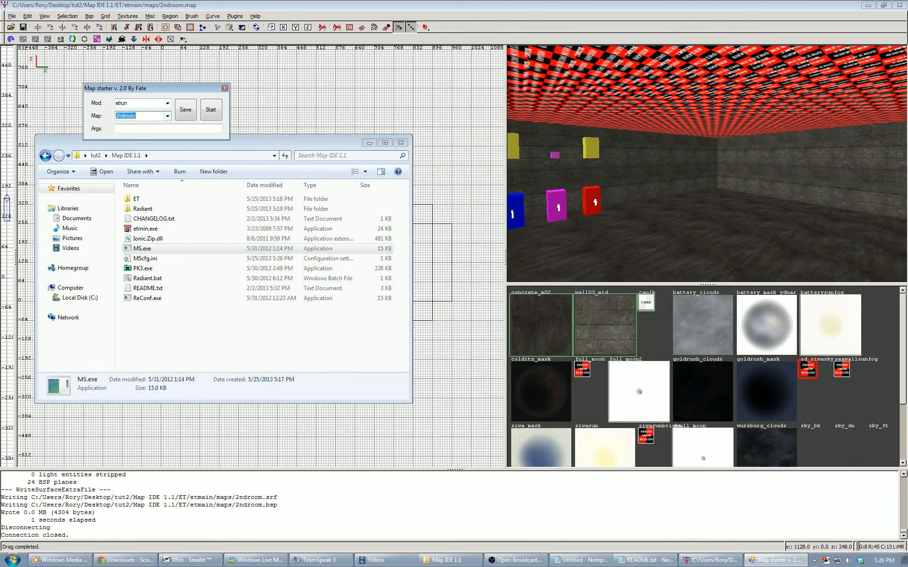
{"action": "left_click", "coordinate": [213, 113]}
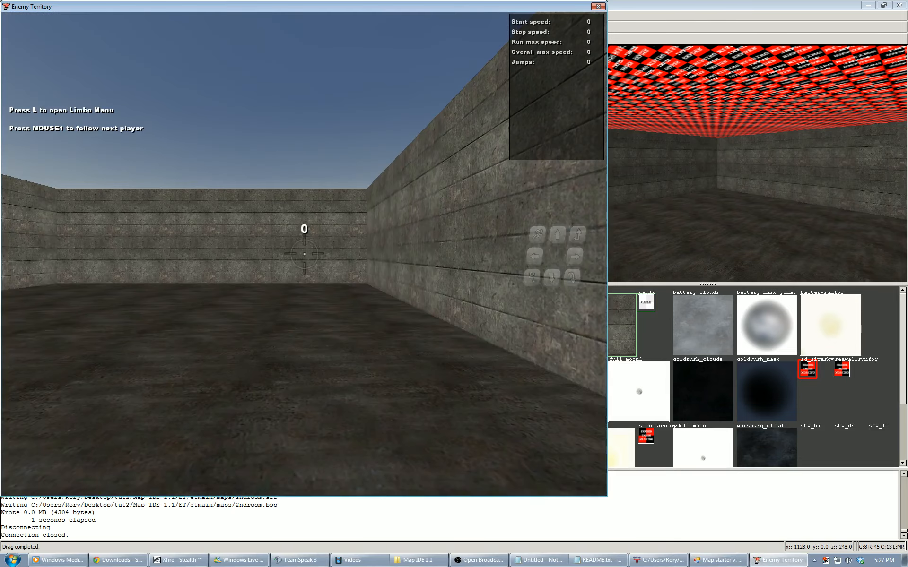
{"action": "key", "text": "a"}
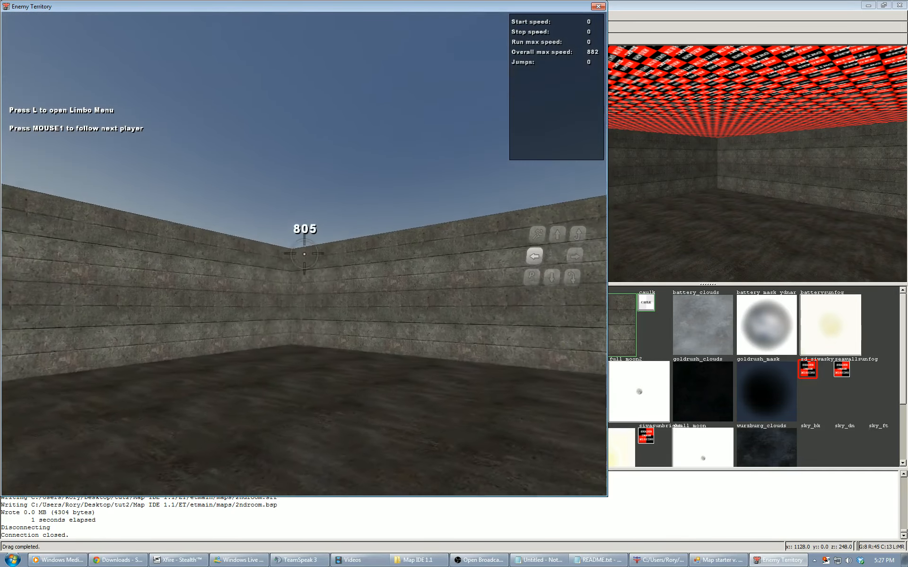
{"action": "key", "text": "w"}
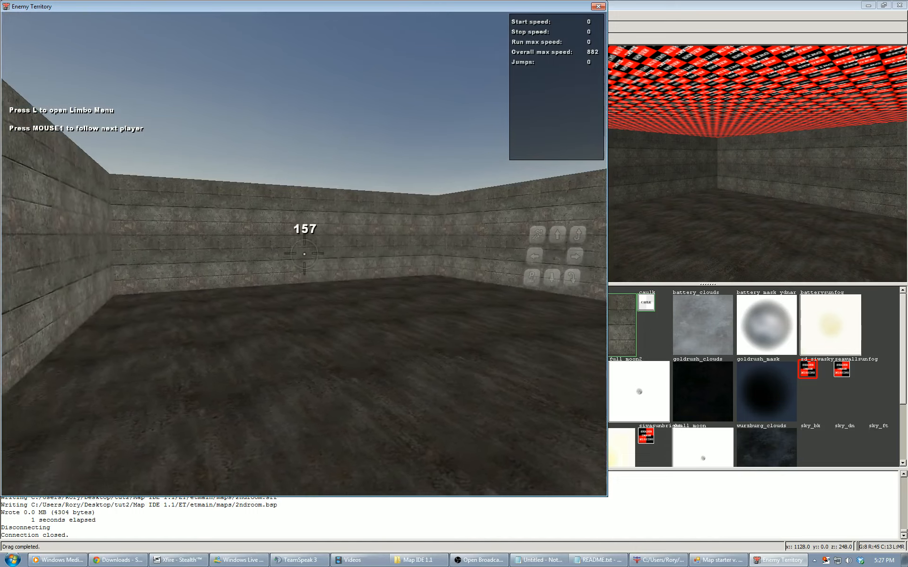
Step: Join the Allied team through the game console with the command /team b
{"action": "key", "text": "grave"}
{"action": "type", "text": "/team b"}
{"action": "key", "text": "Return"}
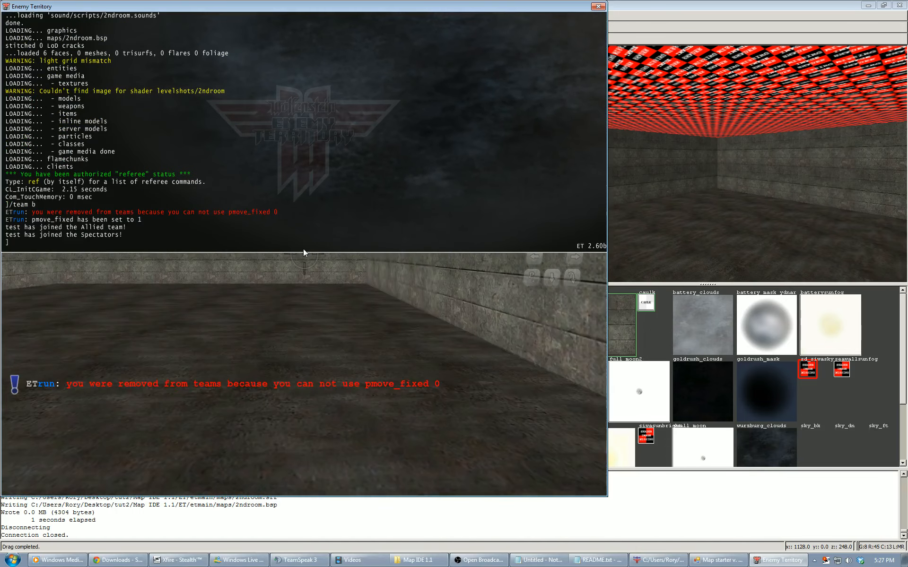
{"action": "key", "text": "grave"}
Step: Run and jump around the room in the game to inspect its walls, floor and sky
{"action": "key", "text": "w"}
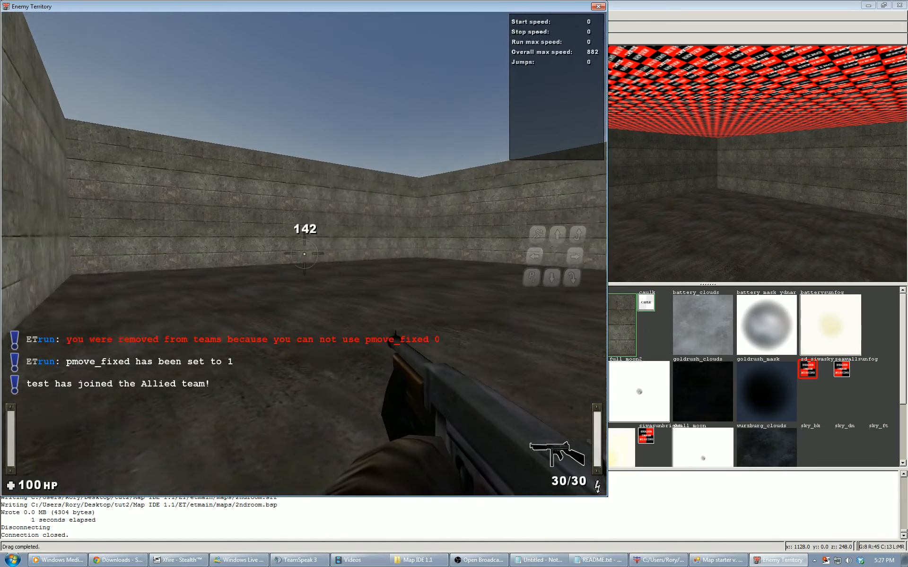
{"action": "key", "text": "shift+w"}
{"action": "key", "text": "space"}
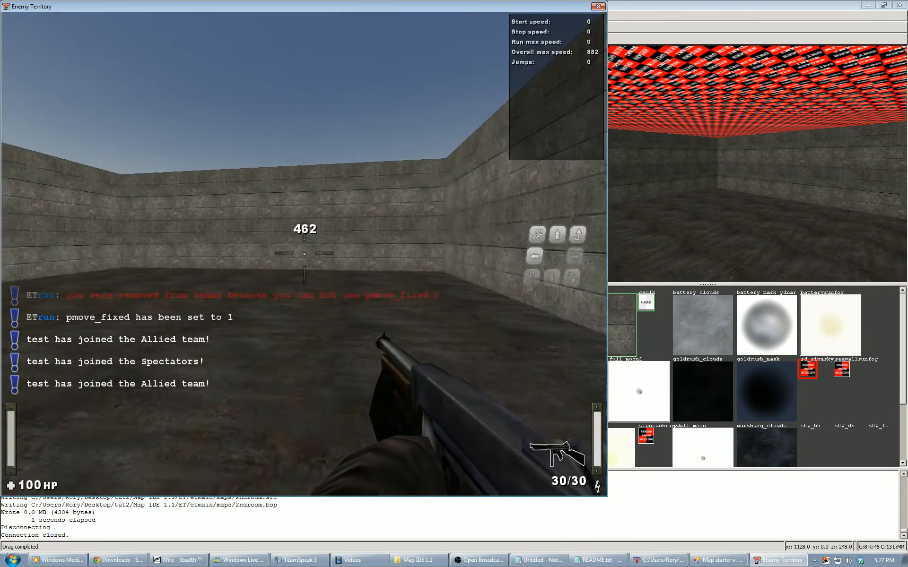
{"action": "key", "text": "a"}
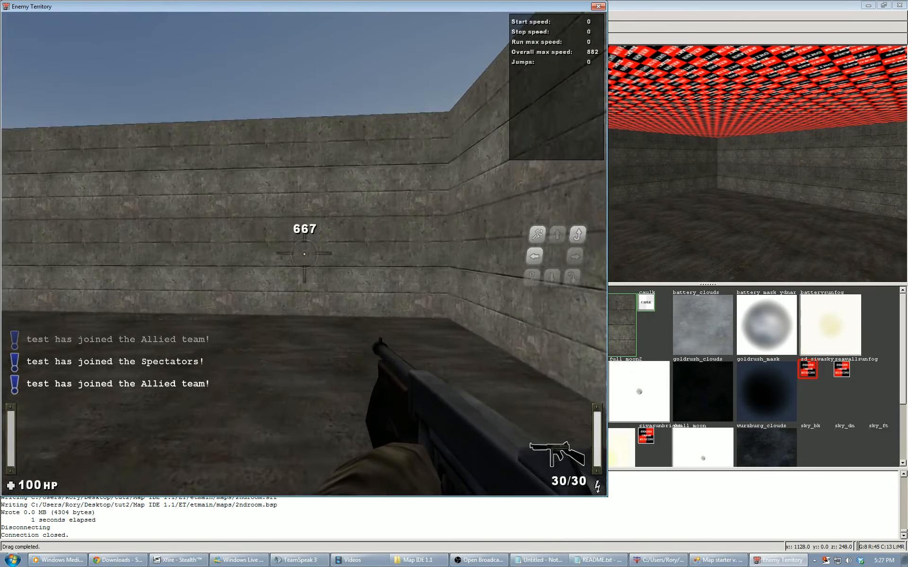
{"action": "key", "text": "space"}
{"action": "key", "text": "space"}
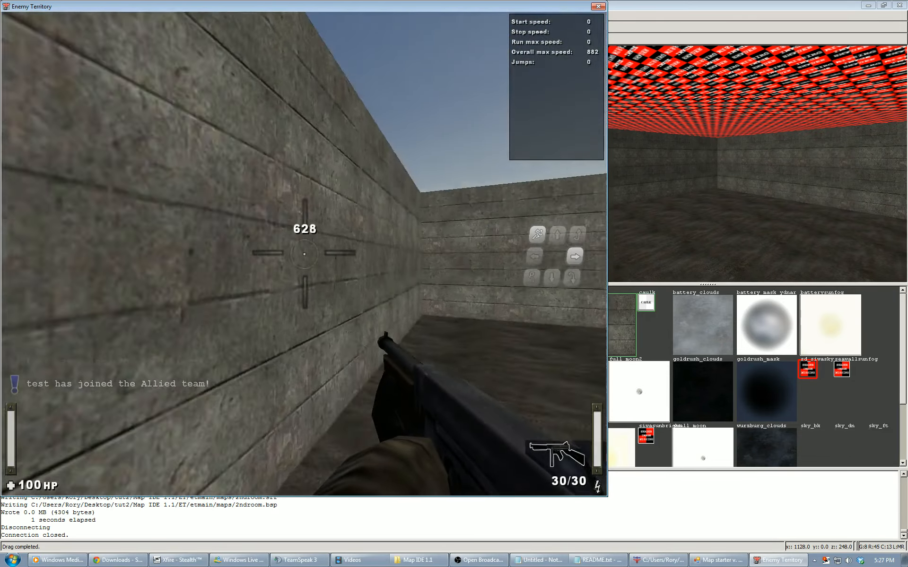
{"action": "key", "text": "s"}
{"action": "key", "text": "d"}
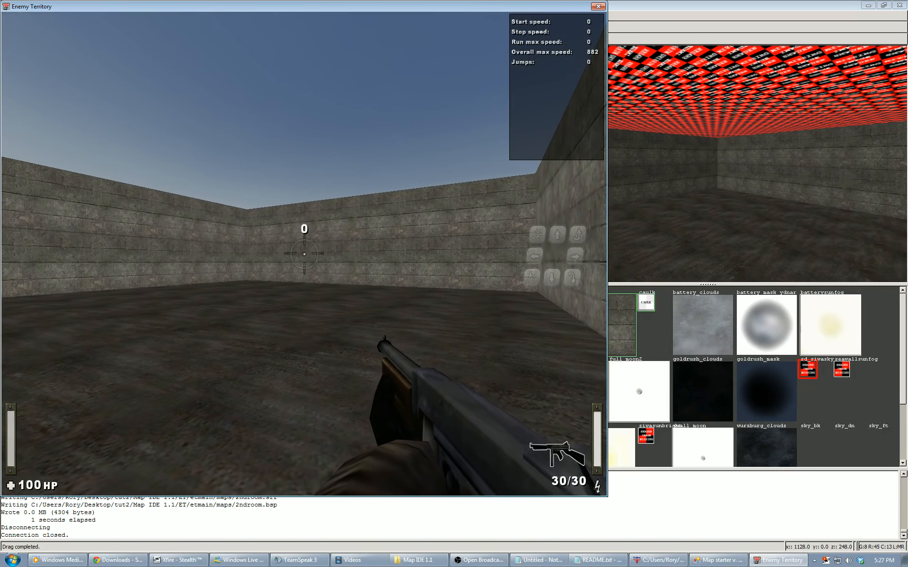
{"action": "key", "text": "w"}
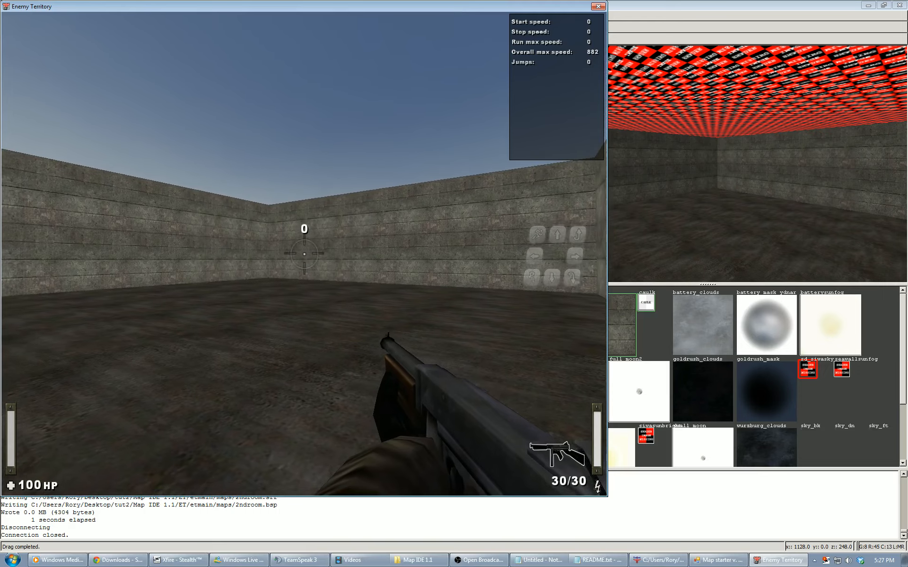
{"action": "key", "text": "d"}
Step: Return to GtkRadiant and, in the XY top view, draw a 256 by 64 unit brush from x 640, y 512 against the room's east wall
{"action": "key", "text": "alt+Tab"}
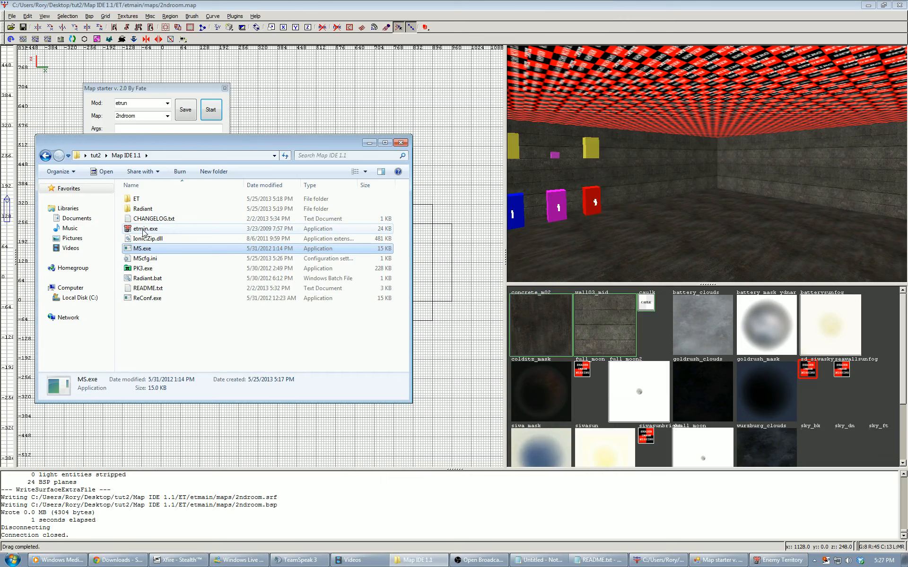
{"action": "left_click", "coordinate": [177, 345]}
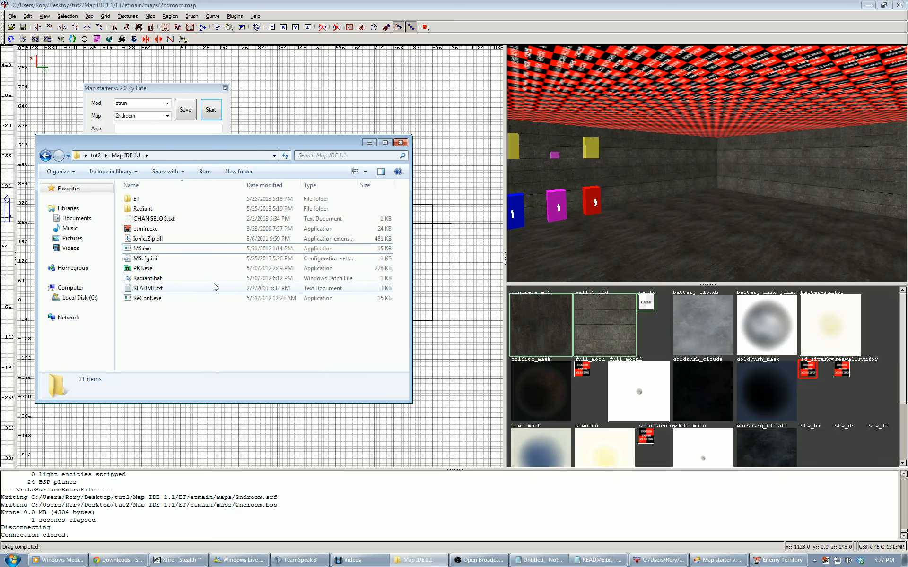
{"action": "left_click", "coordinate": [465, 212]}
{"action": "right_click", "coordinate": [621, 206]}
{"action": "key", "text": "Up"}
{"action": "right_click", "coordinate": [706, 164]}
{"action": "key", "text": "ctrl+Tab"}
{"action": "key", "text": "ctrl+Tab"}
{"action": "scroll", "coordinate": [293, 222], "scroll_direction": "down", "scroll_amount": 1}
{"action": "right_click_drag", "start_coordinate": [294, 222], "coordinate": [304, 240]}
{"action": "scroll", "coordinate": [293, 223], "scroll_direction": "up", "scroll_amount": 2}
{"action": "right_click_drag", "start_coordinate": [257, 181], "coordinate": [282, 200]}
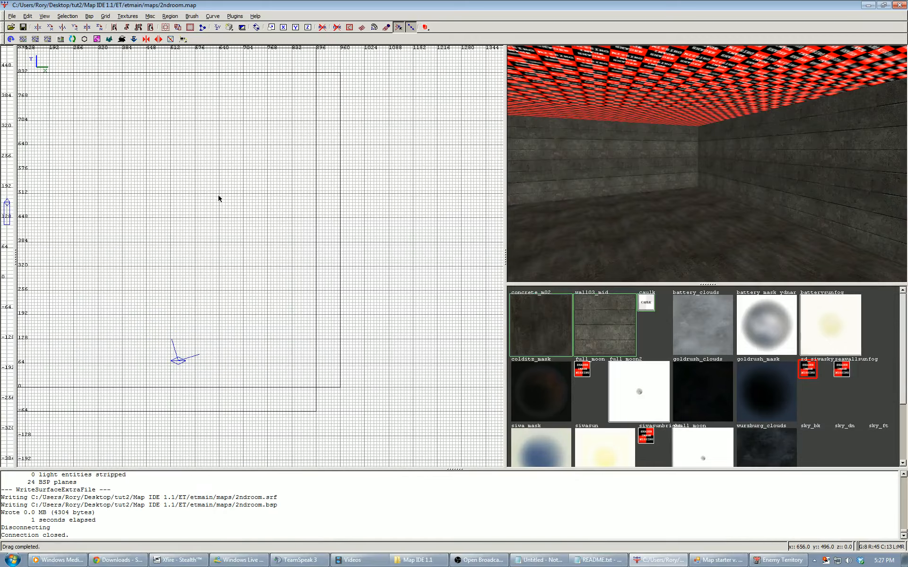
{"action": "mouse_move", "coordinate": [219, 198]}
{"action": "left_mouse_down"}
{"action": "mouse_move", "coordinate": [310, 227]}
{"action": "mouse_move", "coordinate": [318, 218]}
{"action": "left_mouse_up"}
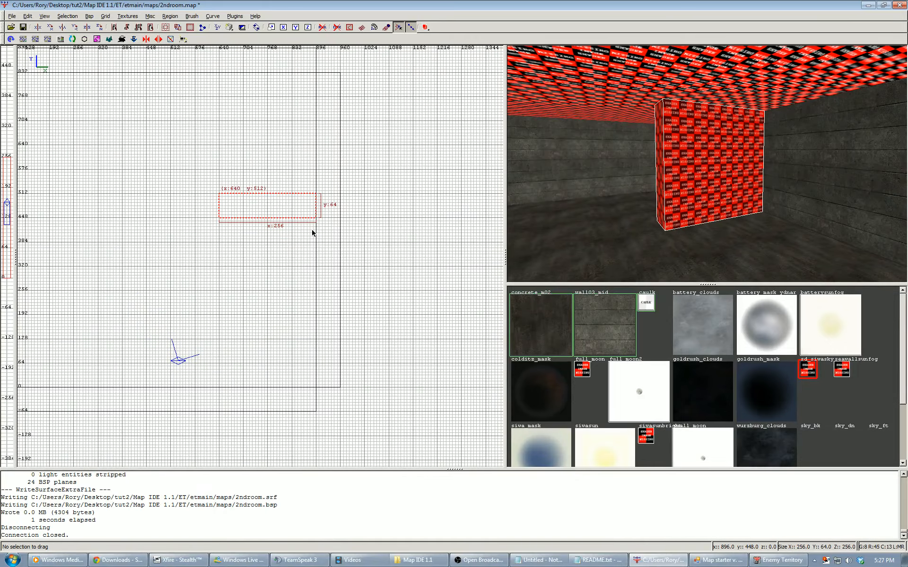
Step: Apply the caulk texture to the whole new wall brush and deselect it
{"action": "right_click_drag", "start_coordinate": [312, 231], "coordinate": [232, 234]}
{"action": "right_click", "coordinate": [707, 164]}
{"action": "key", "text": "Left"}
{"action": "key", "text": "Up"}
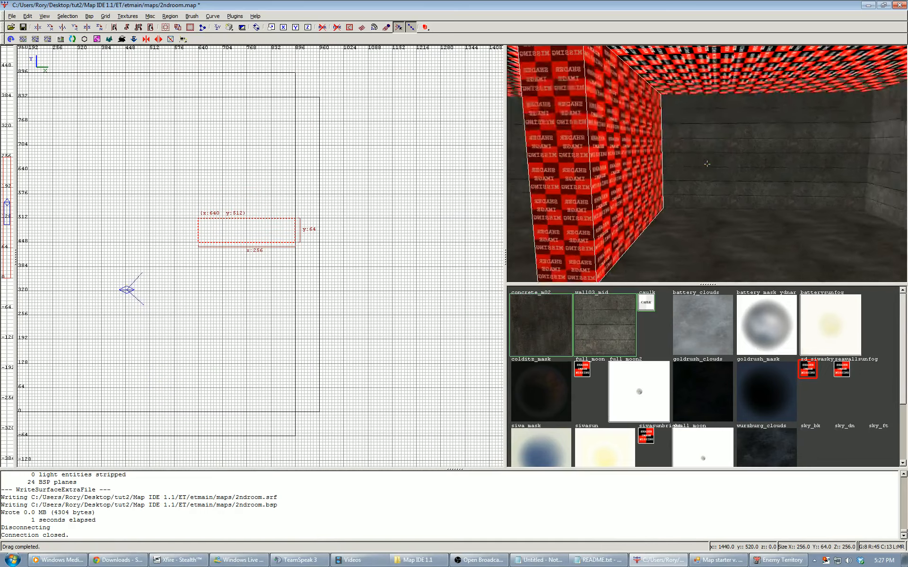
{"action": "key", "text": "Down"}
{"action": "right_click", "coordinate": [707, 164]}
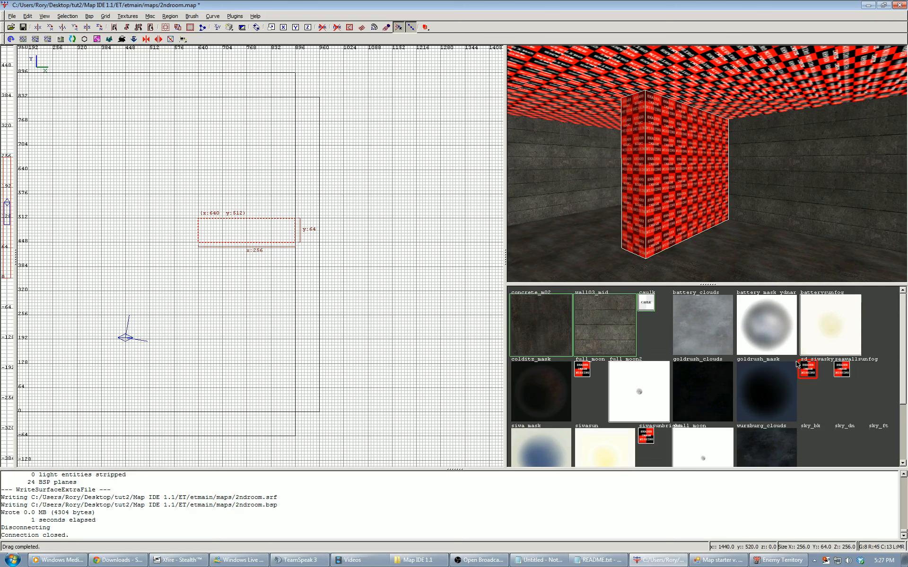
{"action": "left_click", "coordinate": [646, 303]}
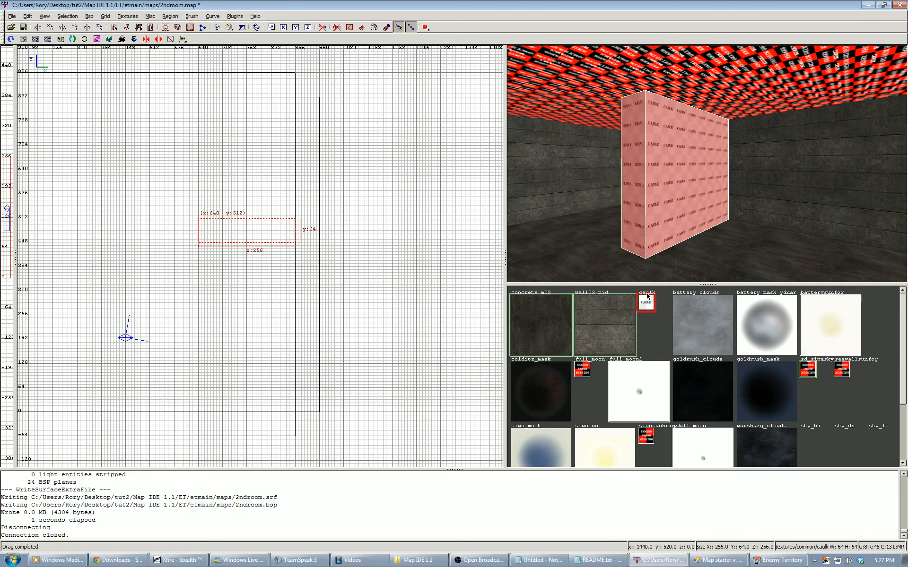
{"action": "key", "text": "Escape"}
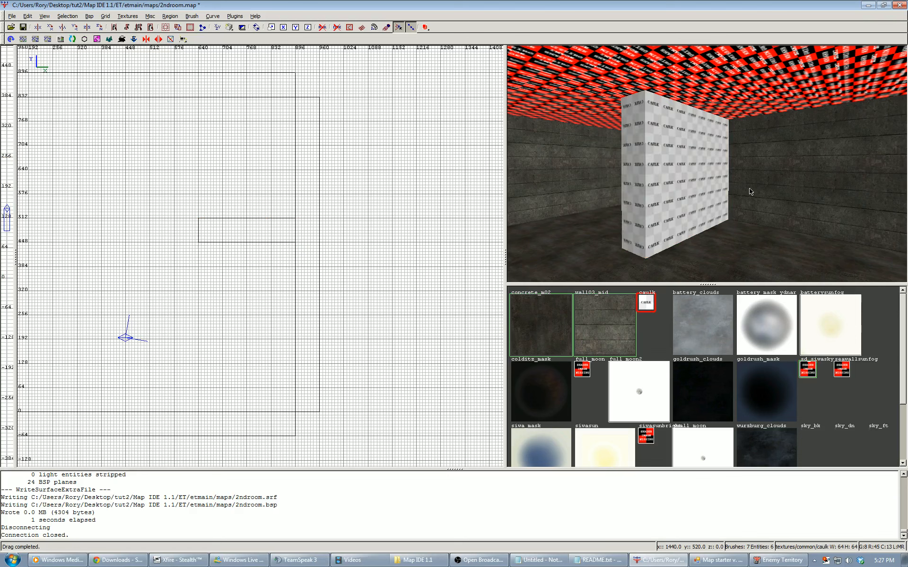
Step: Copy the wall03_mid texture from the room wall onto the three exposed vertical faces of the caulked brush
{"action": "middle_click", "coordinate": [792, 175]}
{"action": "middle_click", "coordinate": [679, 183], "text": "ctrl+shift"}
{"action": "middle_click", "coordinate": [633, 189], "text": "ctrl+shift"}
{"action": "right_click", "coordinate": [634, 188]}
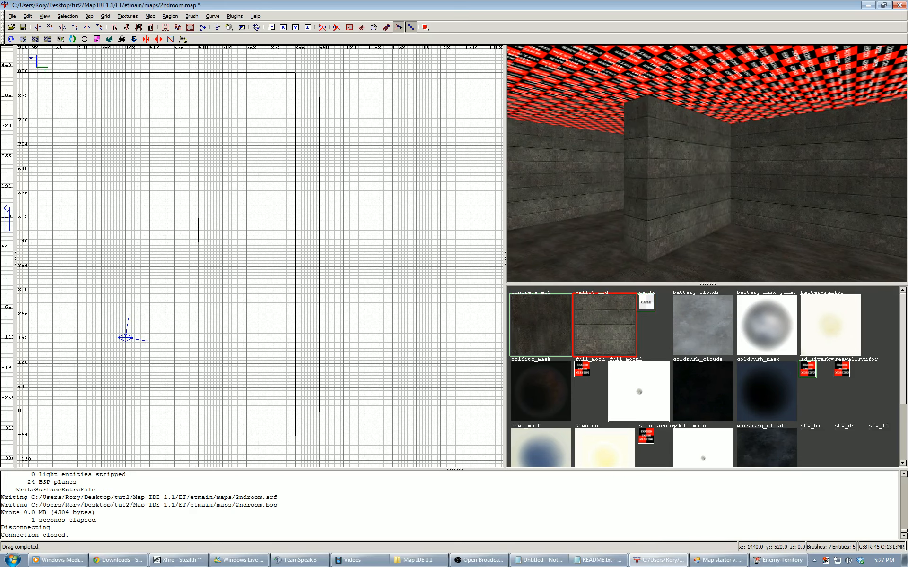
{"action": "key", "text": "Left"}
{"action": "key", "text": "Left"}
{"action": "right_click", "coordinate": [707, 164]}
{"action": "middle_click", "coordinate": [621, 200], "text": "ctrl+shift"}
{"action": "right_click", "coordinate": [620, 201]}
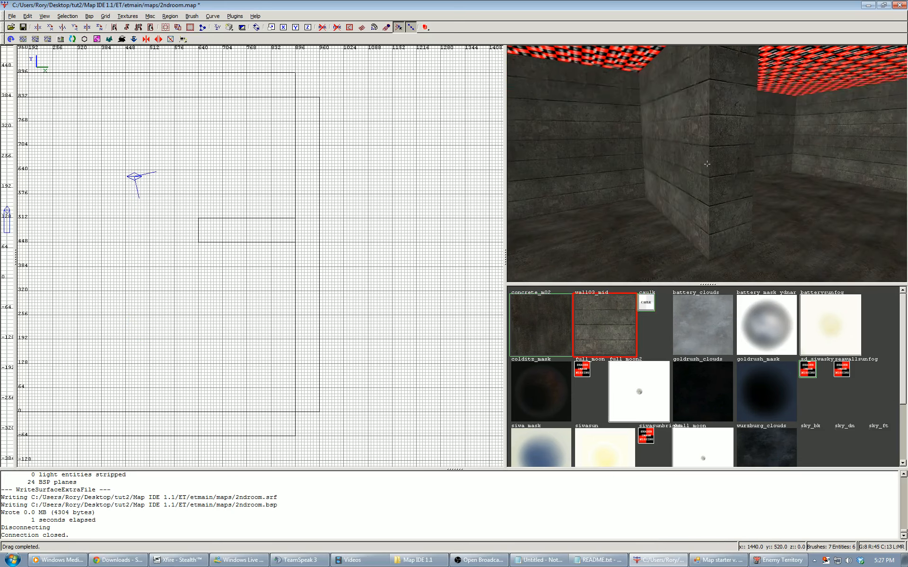
{"action": "key", "text": "Down"}
{"action": "key", "text": "Right"}
{"action": "key", "text": "Down"}
{"action": "right_click", "coordinate": [706, 164]}
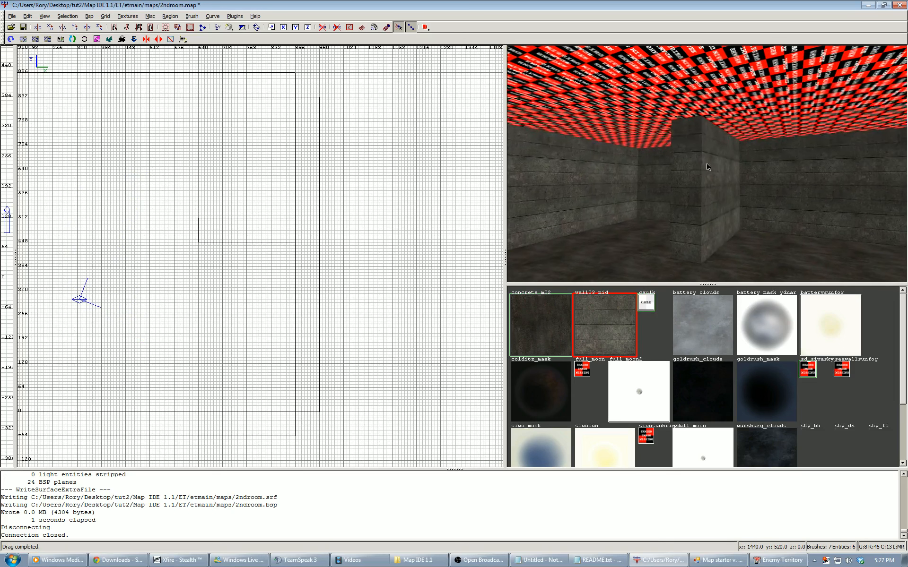
Step: Compile the map with the q3map2 single BSP -meta option, followed by the single test -light -fast option
{"action": "left_click", "coordinate": [88, 16]}
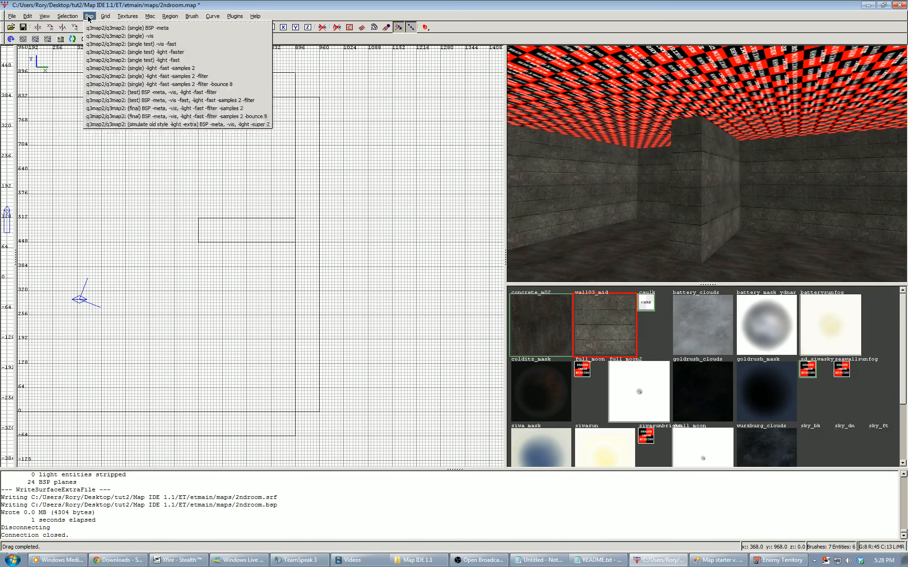
{"action": "left_click", "coordinate": [140, 29]}
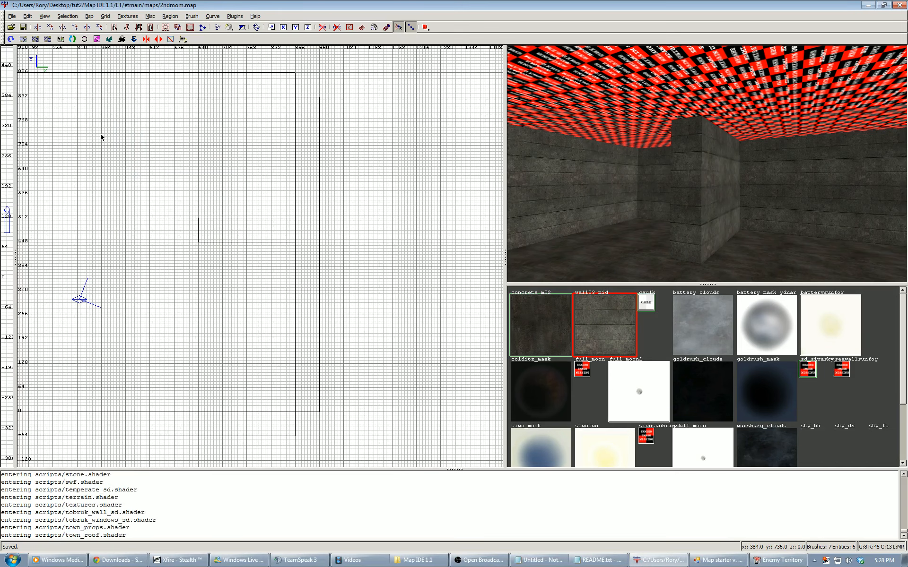
{"action": "left_click", "coordinate": [89, 16]}
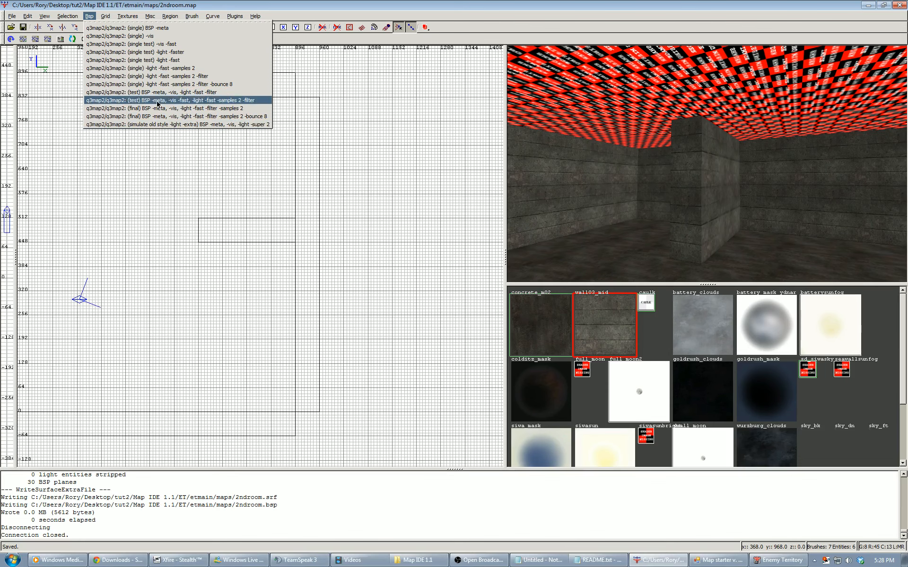
{"action": "left_click", "coordinate": [168, 61]}
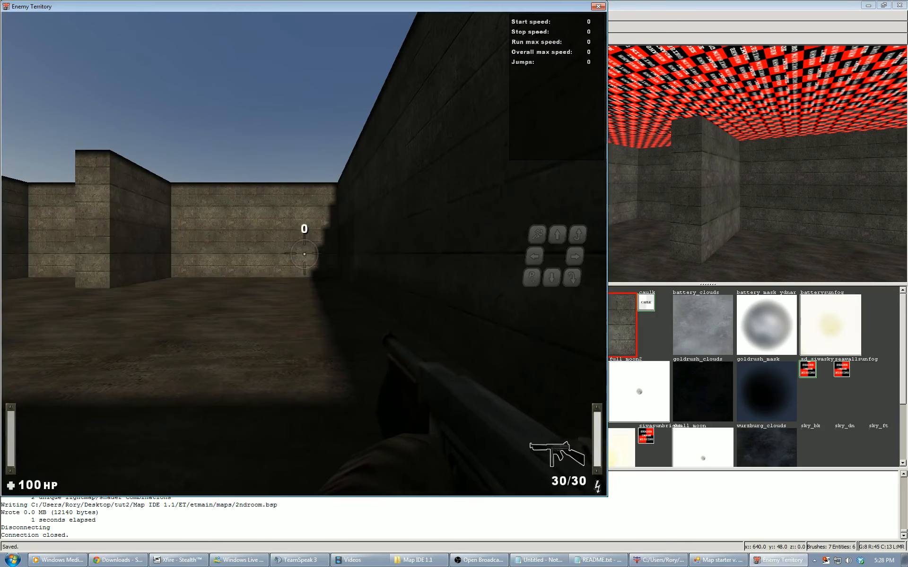
Step: Walk around the room in Enemy Territory and examine the sunlight and the shadows cast by the walls and the new brush
{"action": "key", "text": "w"}
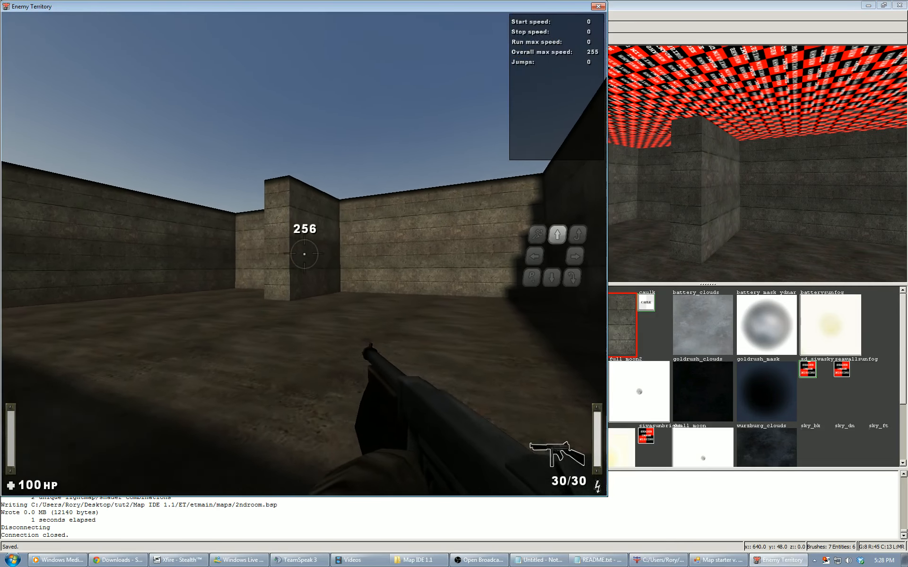
{"action": "key", "text": "d"}
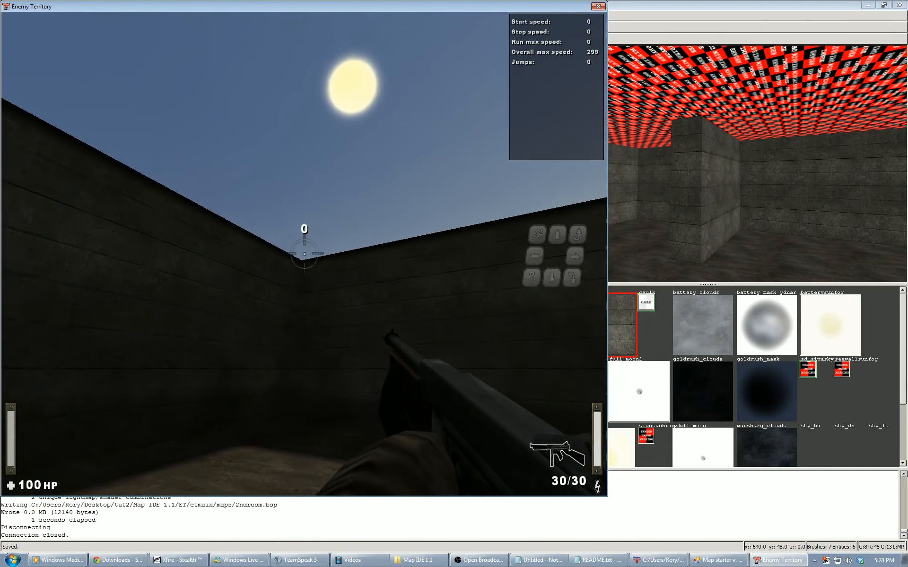
{"action": "key", "text": "w"}
{"action": "key", "text": "a"}
{"action": "key", "text": "a"}
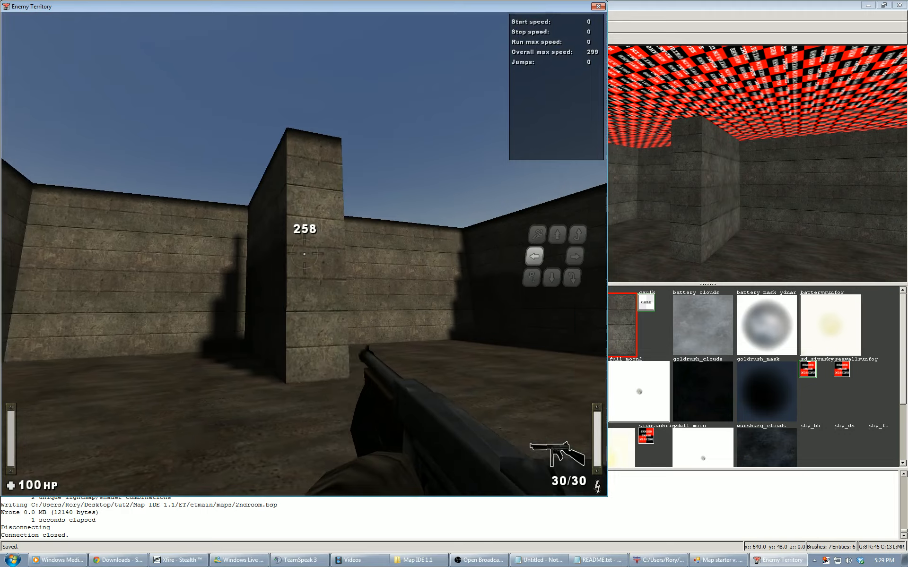
{"action": "key", "text": "w"}
{"action": "key", "text": "d"}
{"action": "key", "text": "a"}
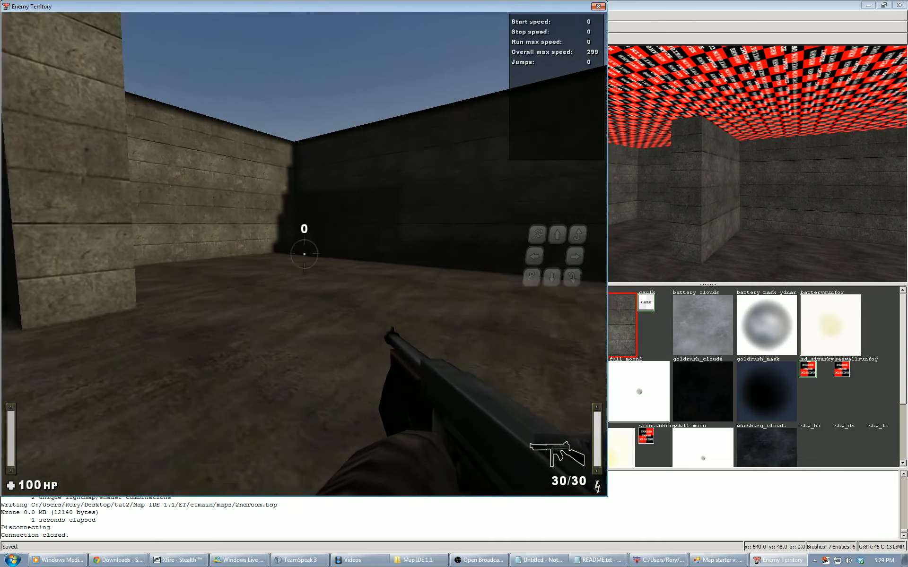
{"action": "key", "text": "a"}
{"action": "key", "text": "a"}
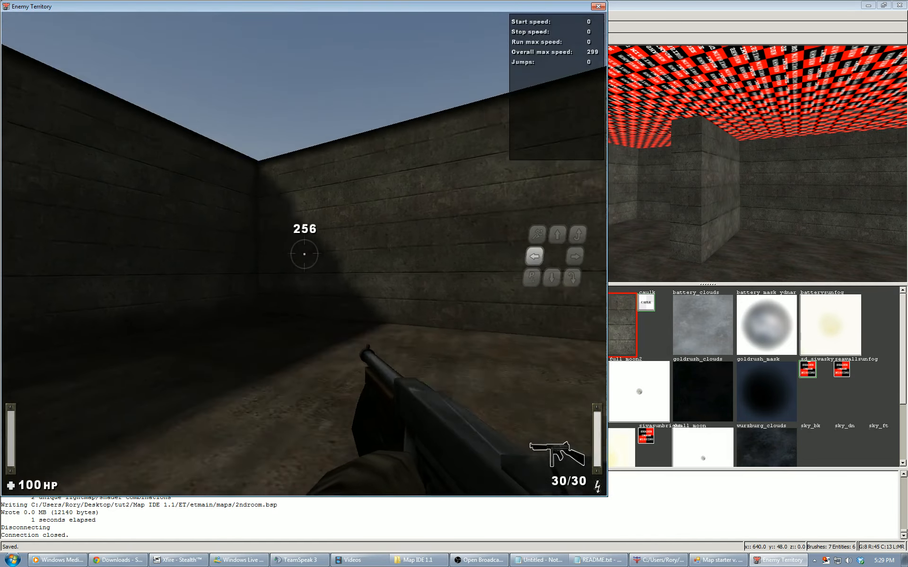
{"action": "key", "text": "w"}
{"action": "key", "text": "a"}
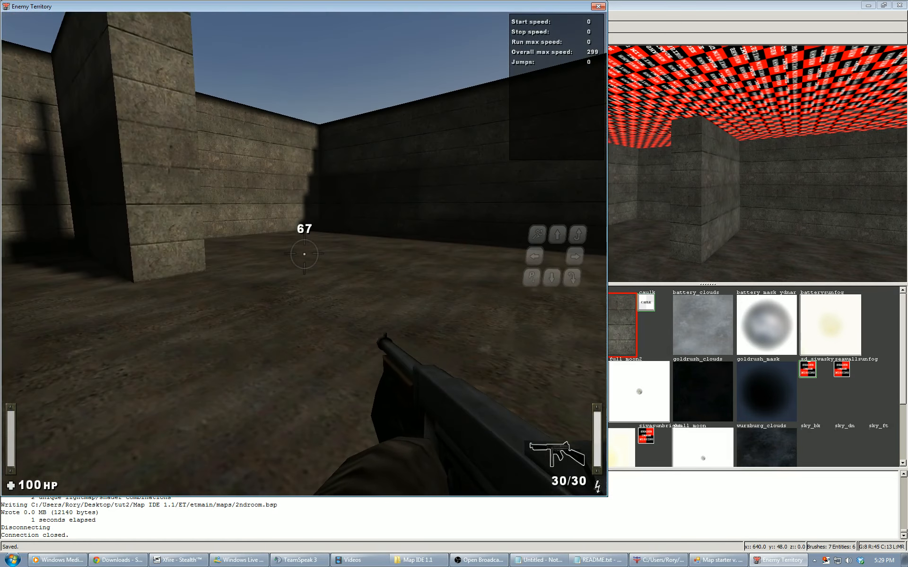
Step: Open the game console and begin a slash command
{"action": "key", "text": "grave"}
{"action": "key", "text": "grave"}
{"action": "key", "text": "a"}
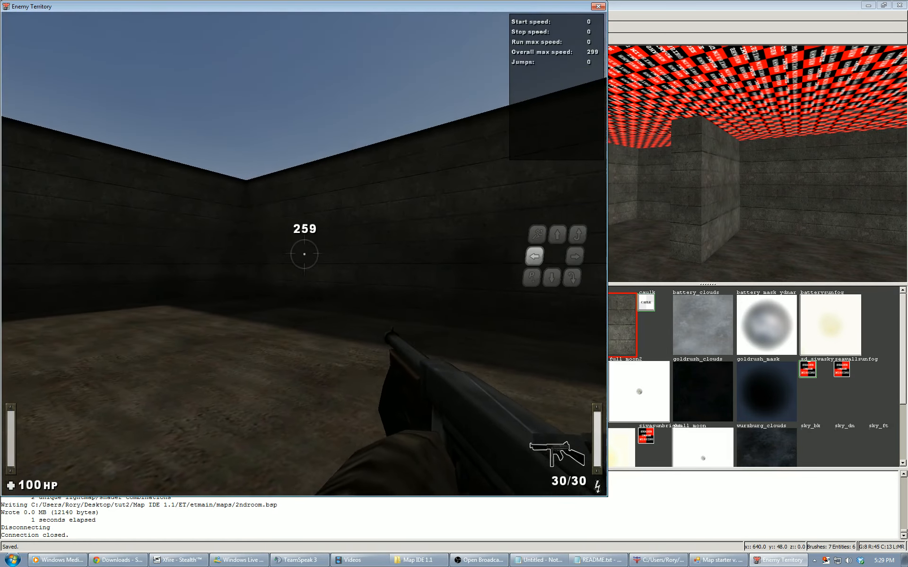
{"action": "key", "text": "a"}
{"action": "key", "text": "grave"}
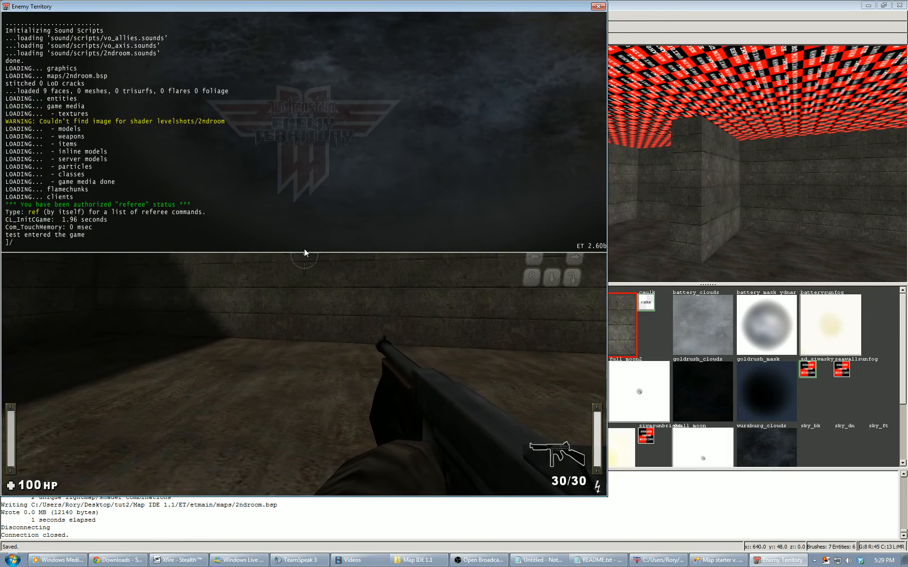